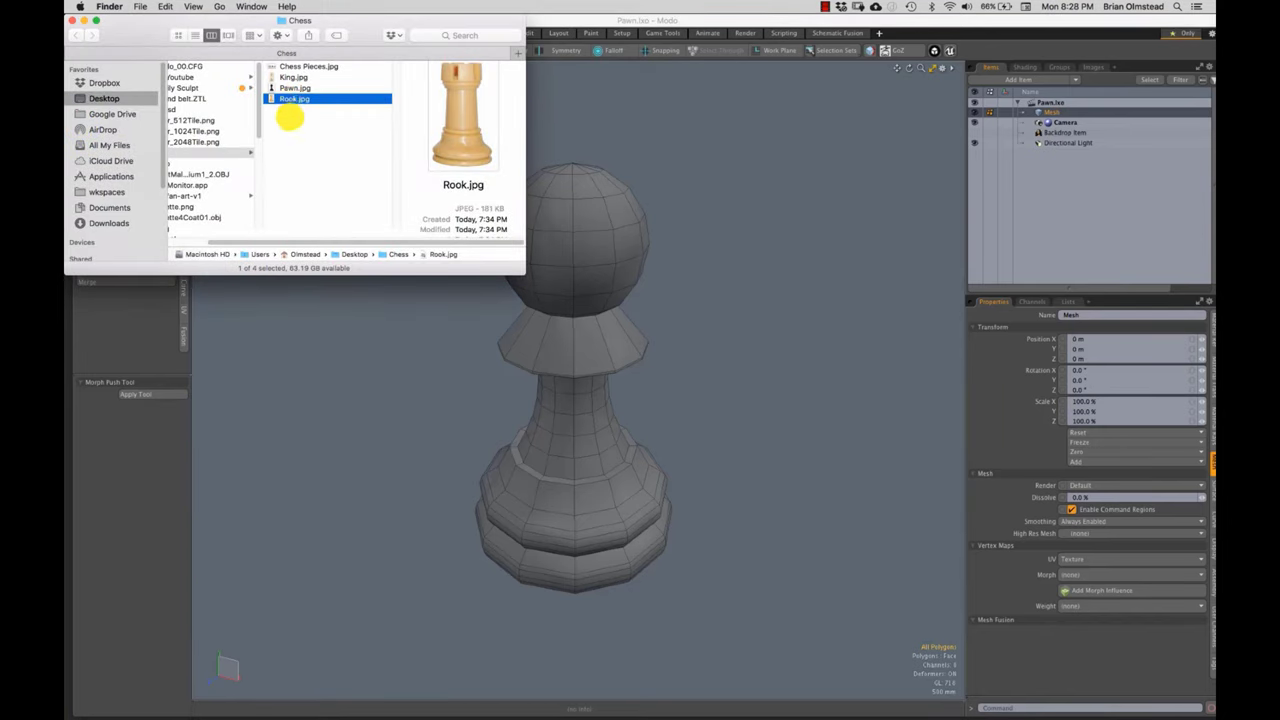
- Select all polygons of the pawn mesh and delete them
key(space)
key(space)
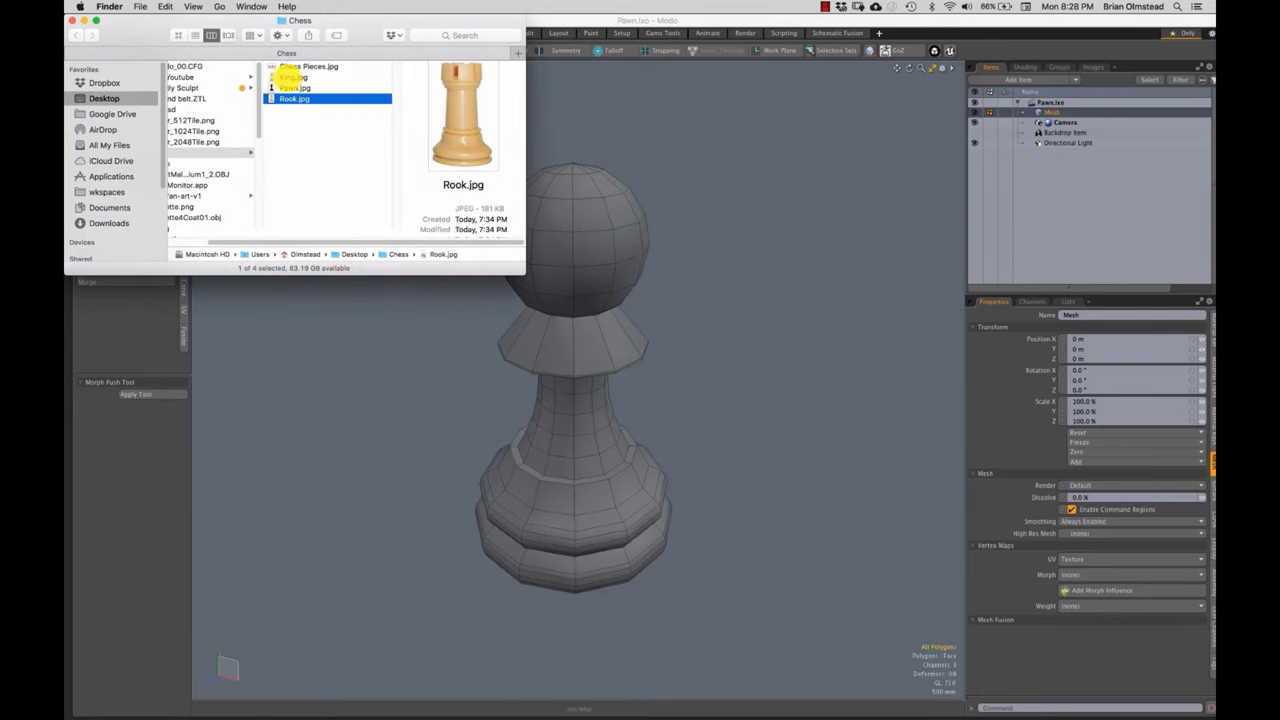
drag(287, 84, 614, 449)
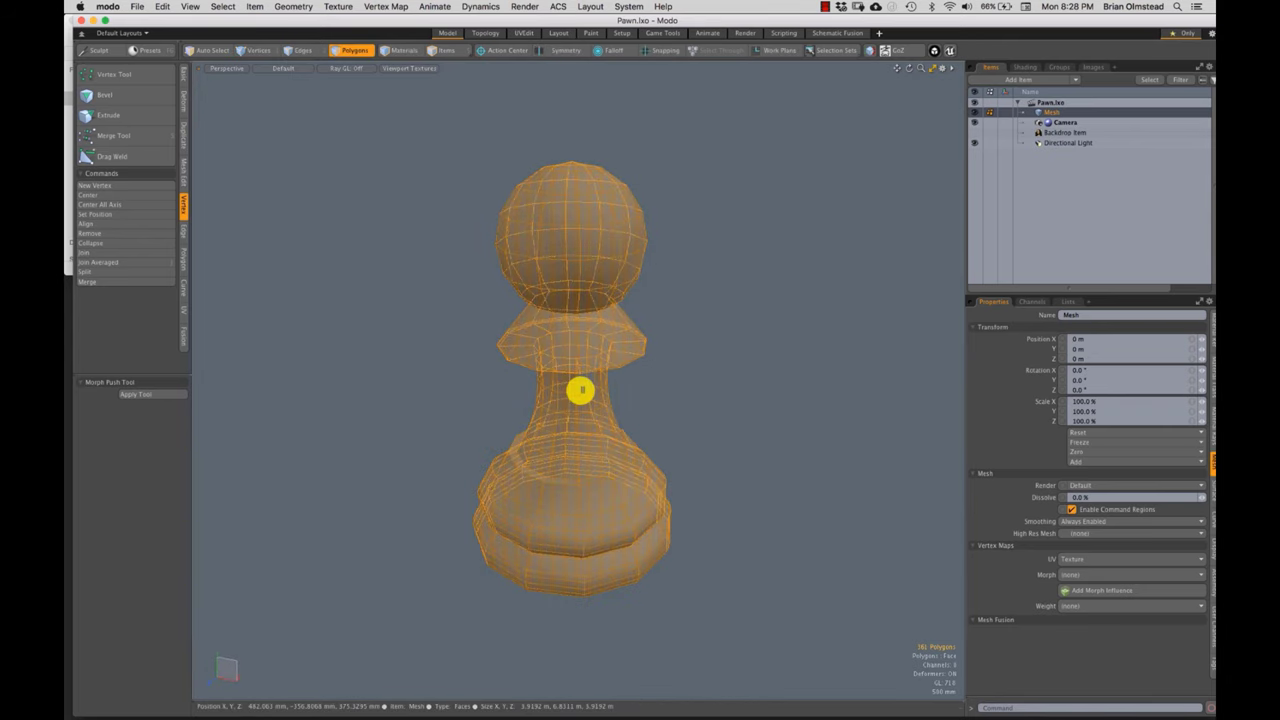
key(Delete)
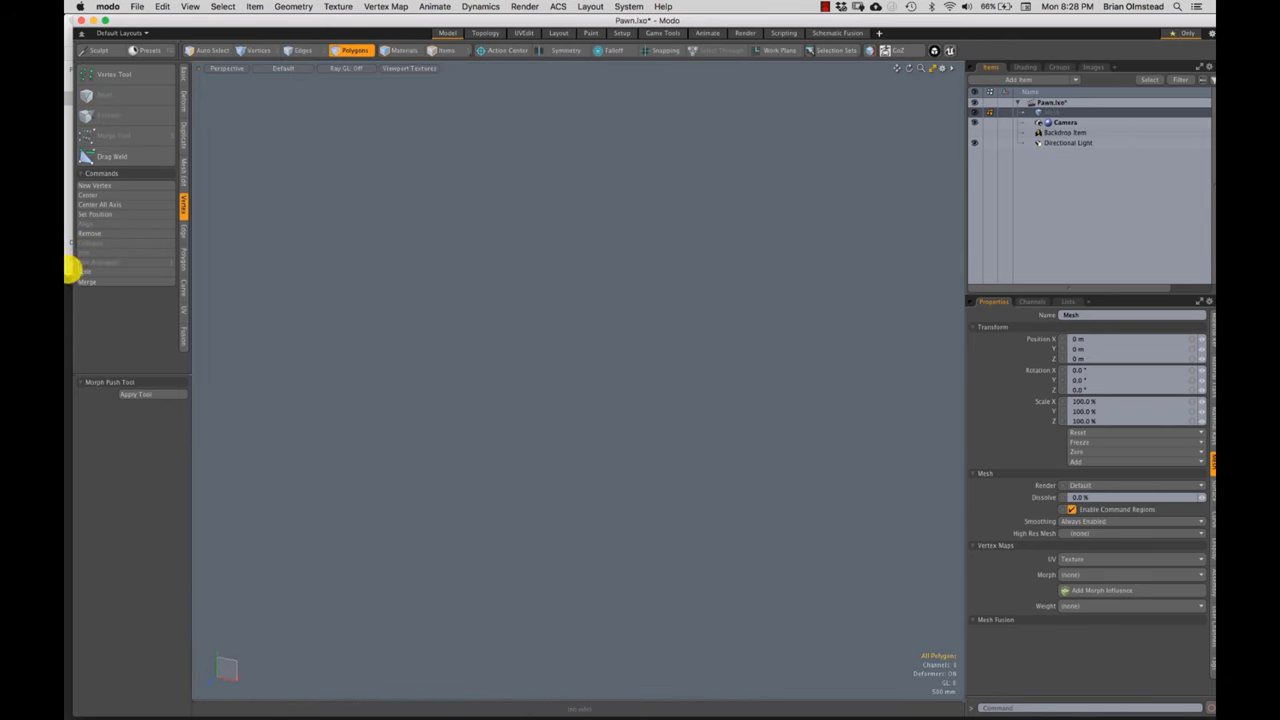
- Delete the backdrop item that holds the pawn reference image
click(70, 268)
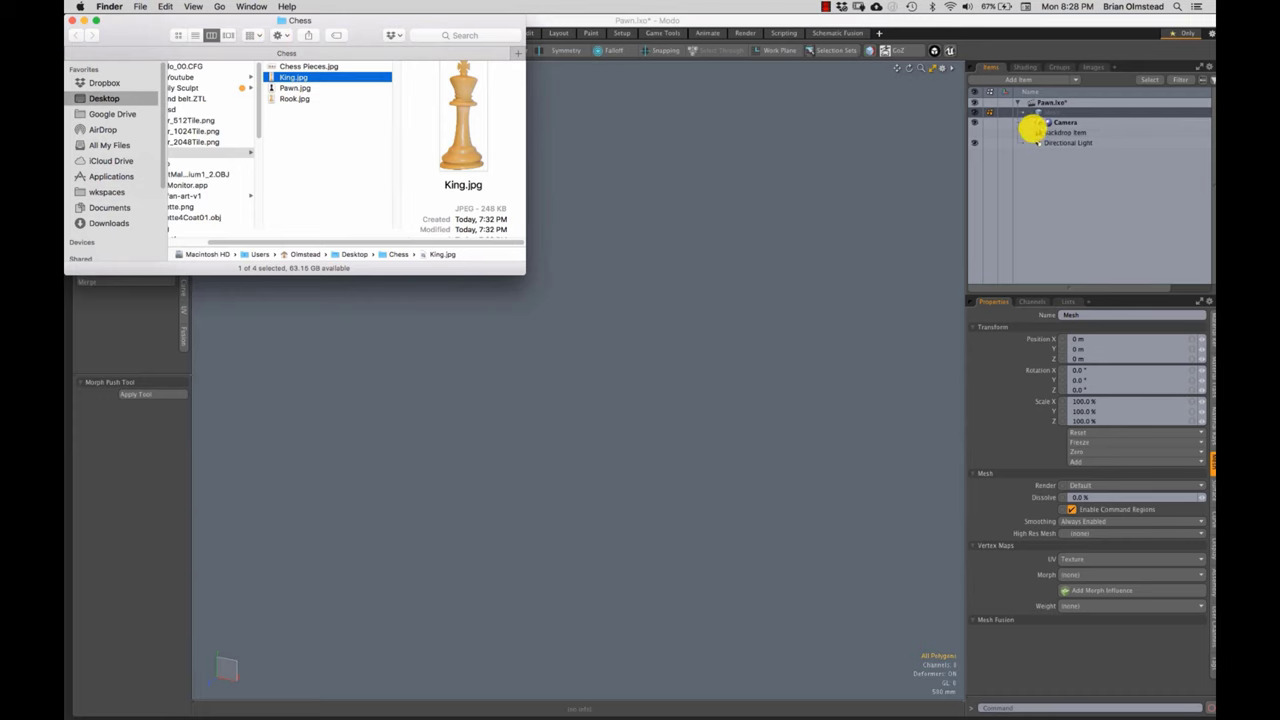
click(1040, 132)
right_click(1057, 132)
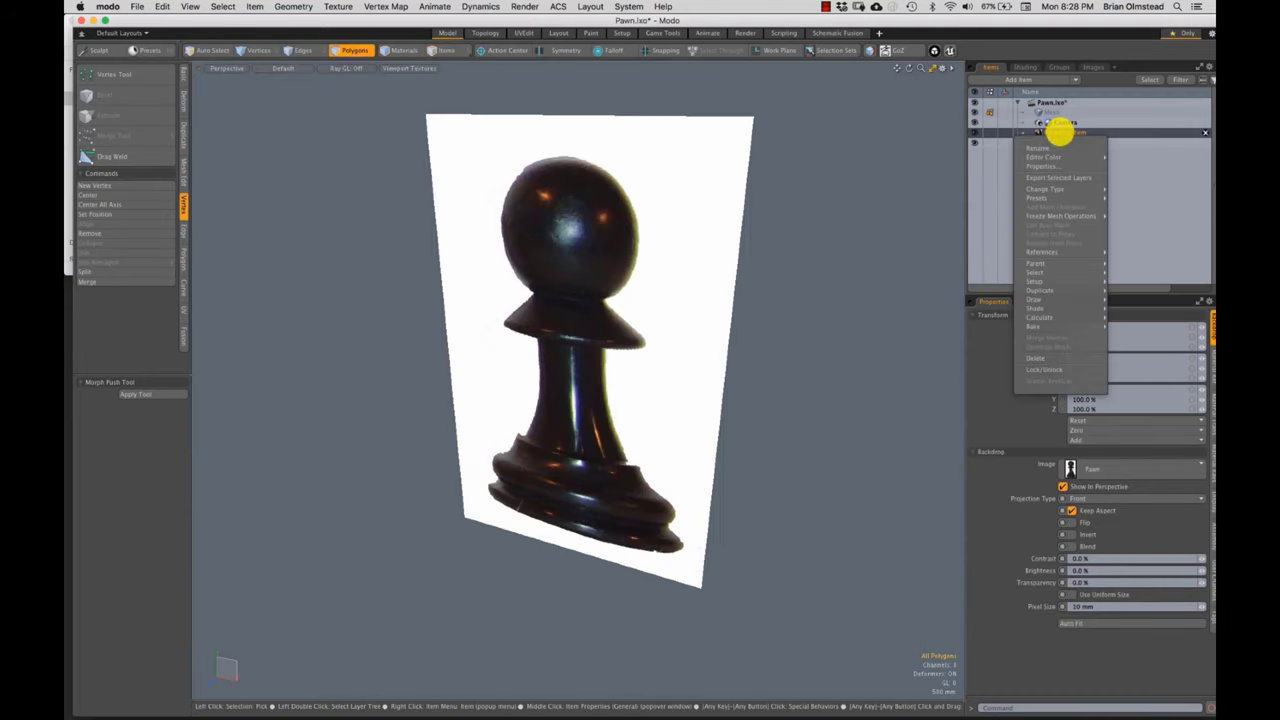
mouse_move(1036, 318)
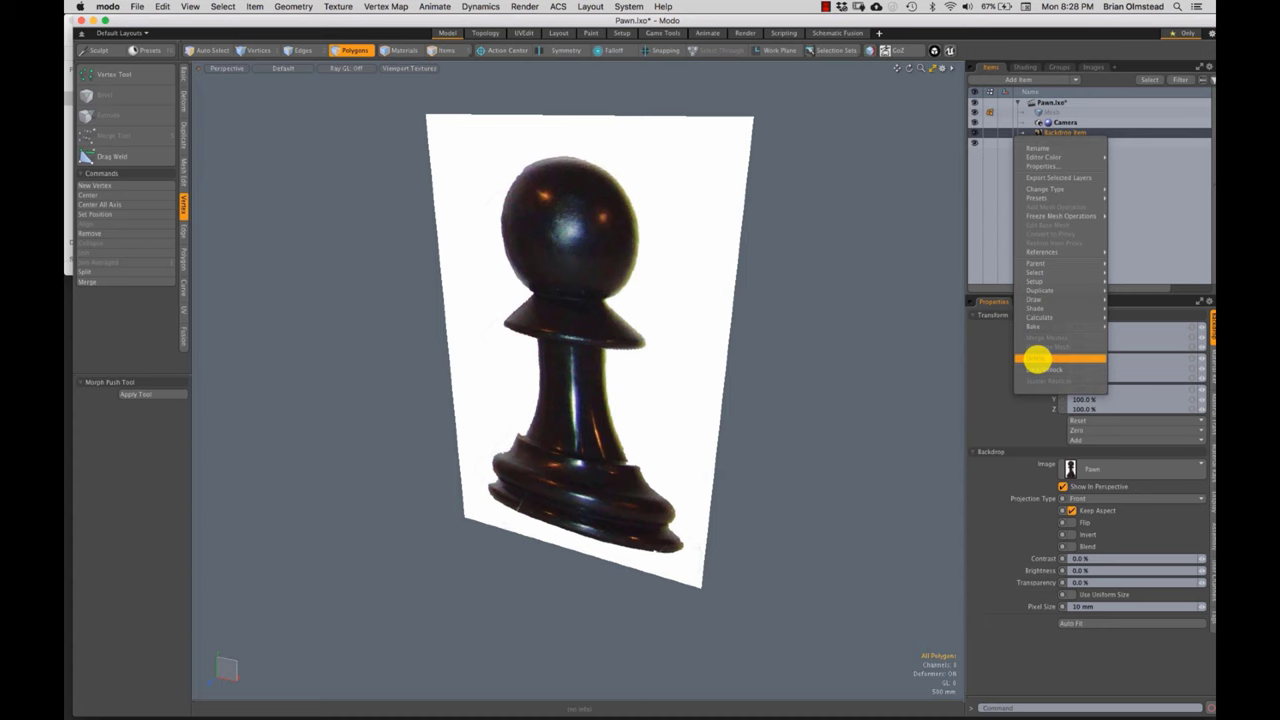
click(1037, 358)
- Bring Rook.jpg from the Chess folder into the scene as a new backdrop image
click(68, 262)
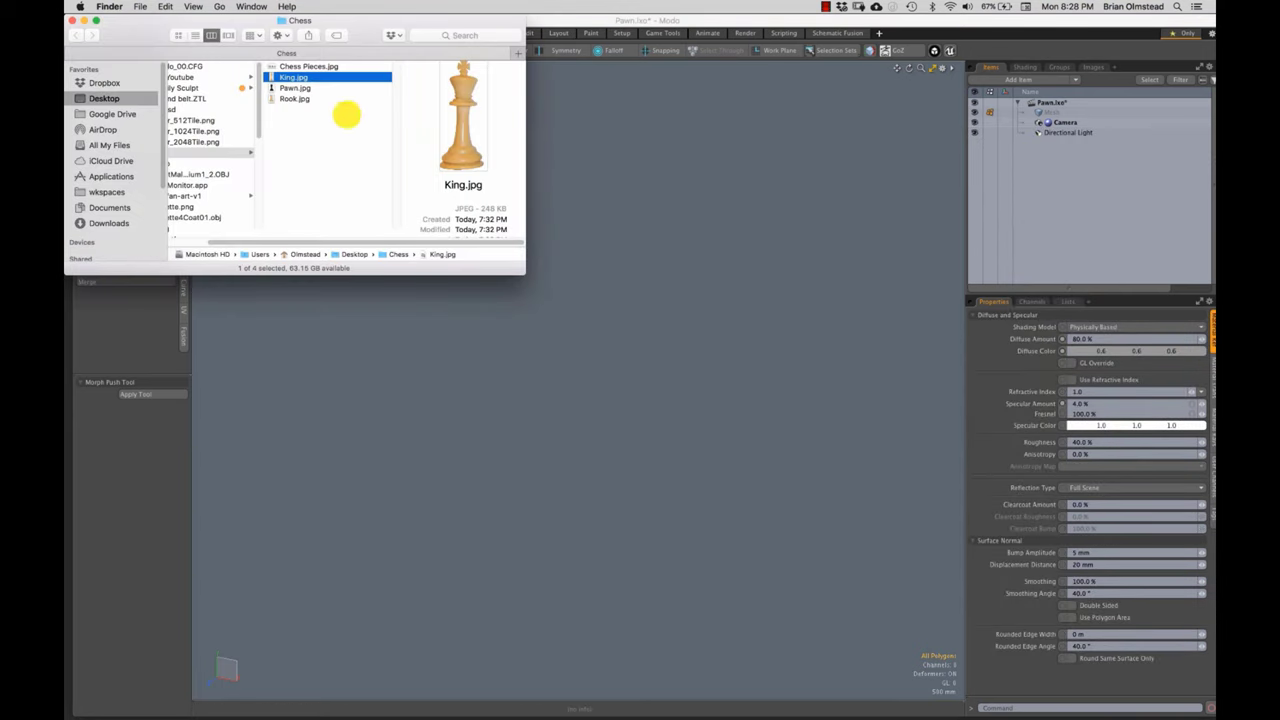
click(286, 100)
drag(277, 99, 645, 368)
click(818, 427)
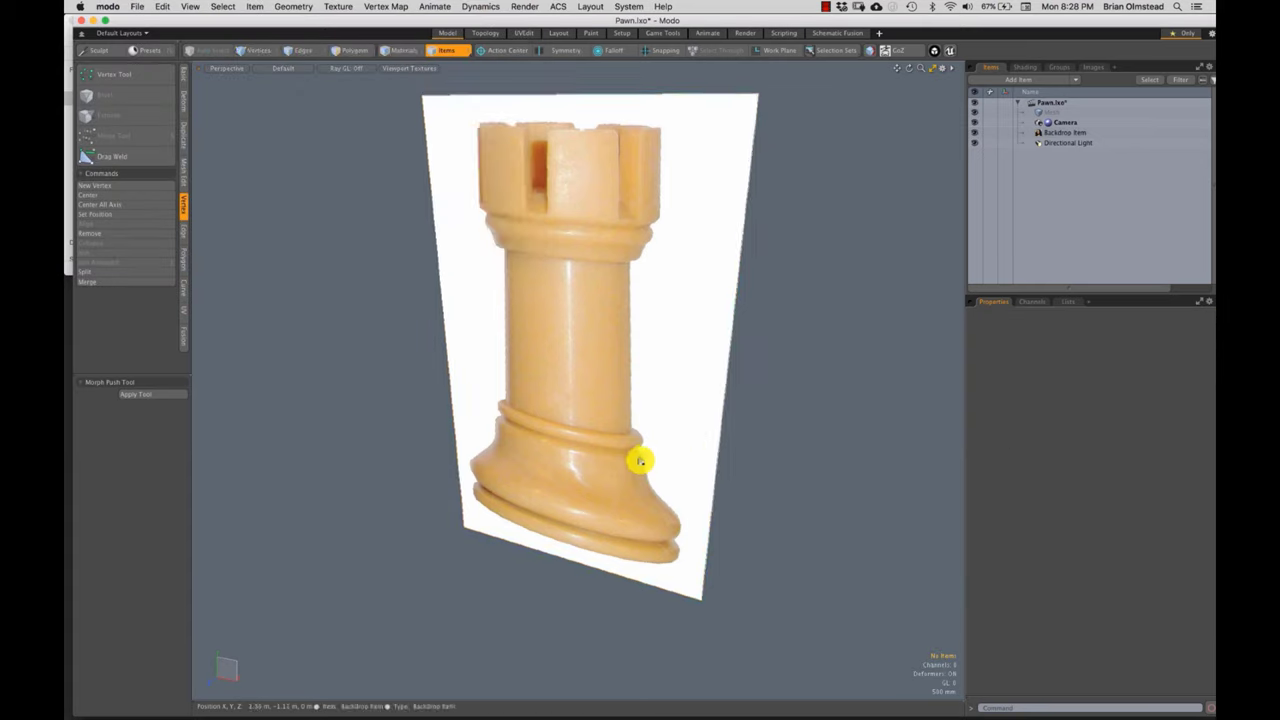
alt+drag(640, 460, 600, 465)
alt+shift+drag(600, 465, 617, 453)
- Create a cylinder primitive at the origin along the Y axis, in front of the rook backdrop
click(184, 80)
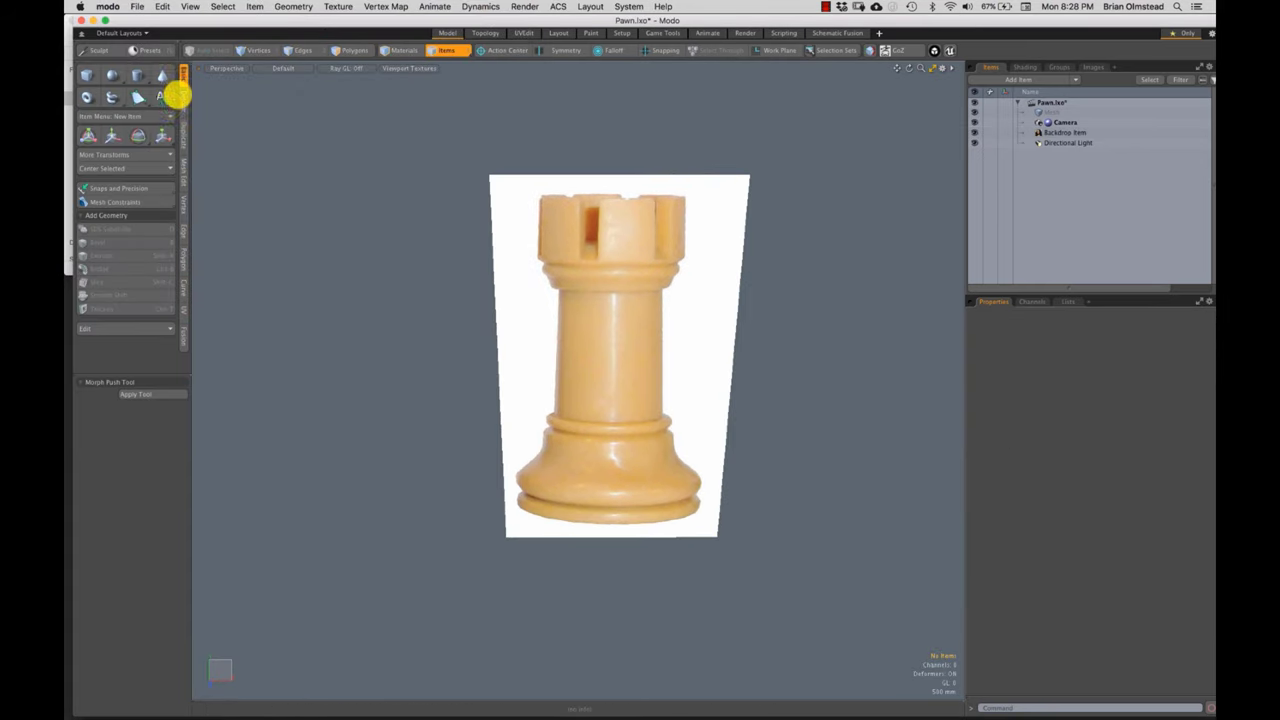
click(137, 75)
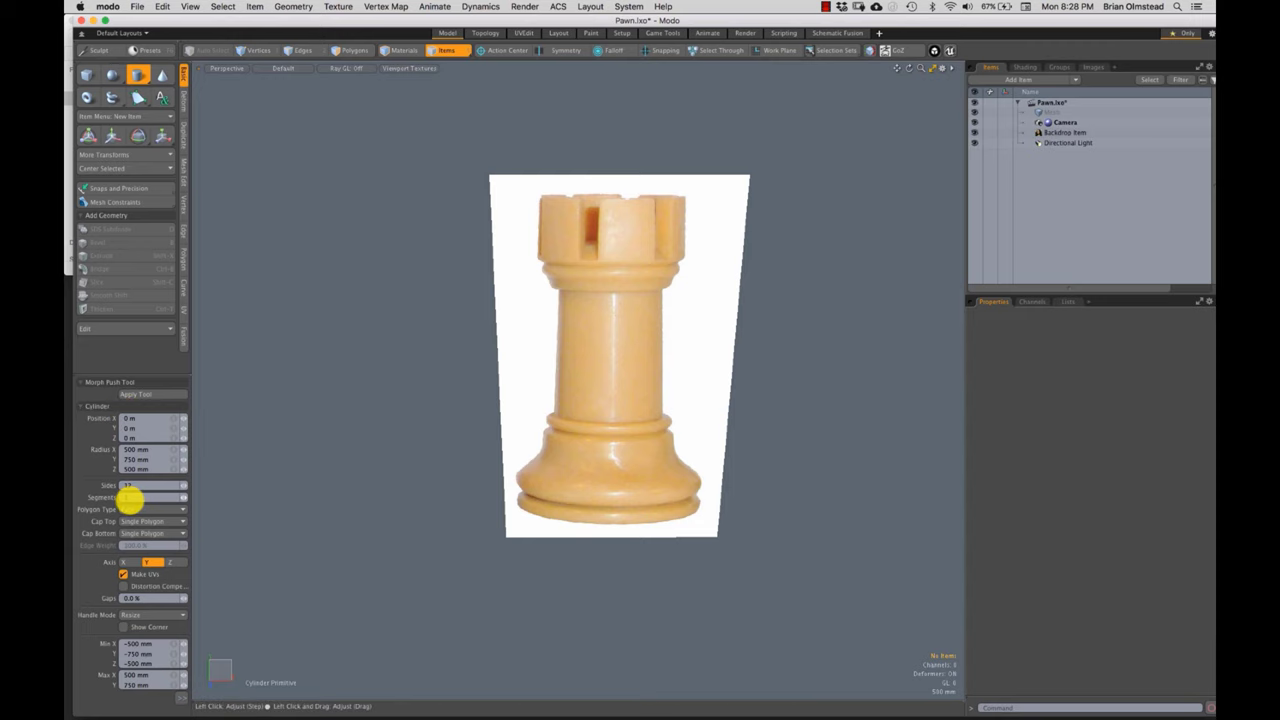
click(183, 485)
alt+drag(649, 419, 580, 425)
ctrl+alt+drag(580, 425, 600, 428)
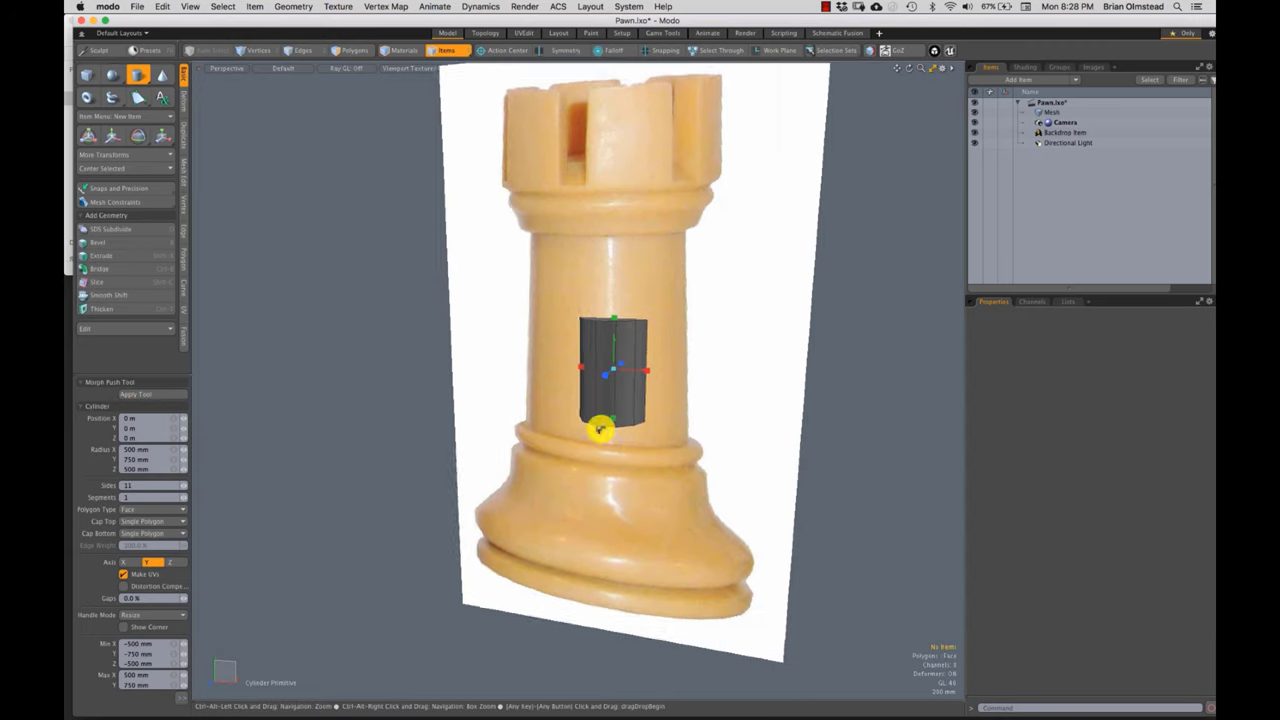
alt+shift+drag(441, 468, 311, 425)
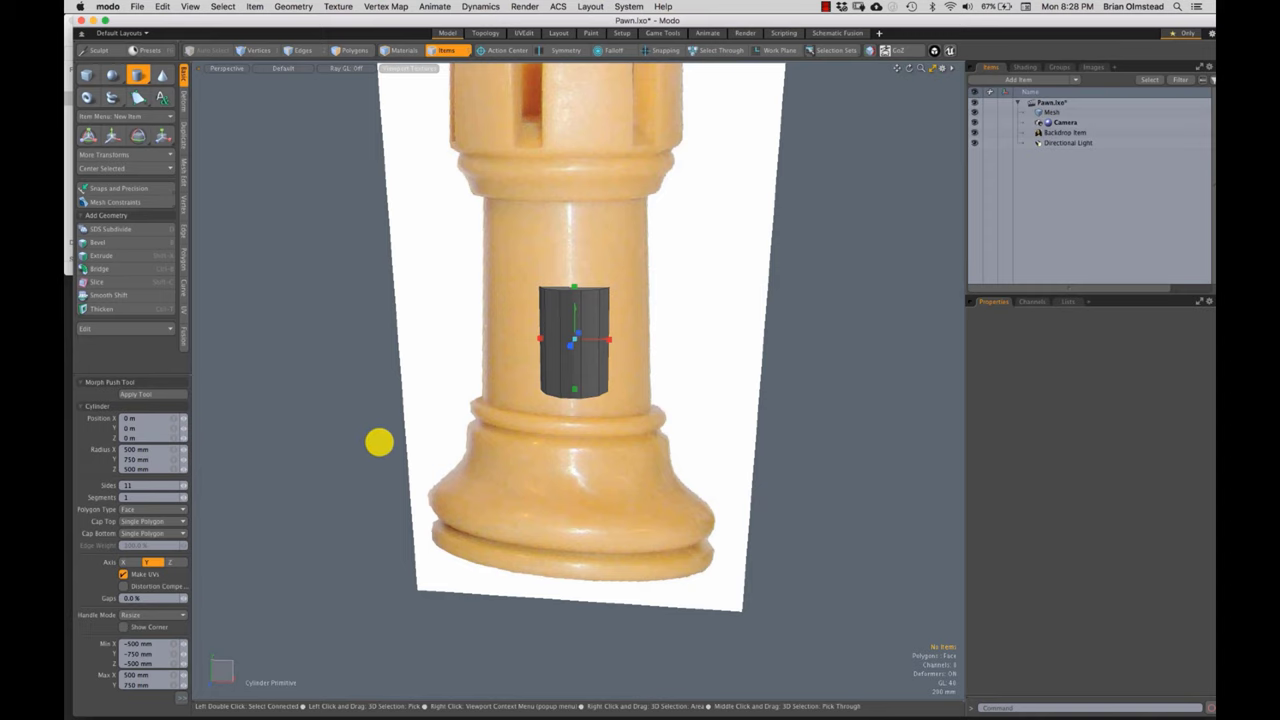
- Set the cylinder's number of sides to 12 and finish the primitive
click(374, 439)
key(super+z)
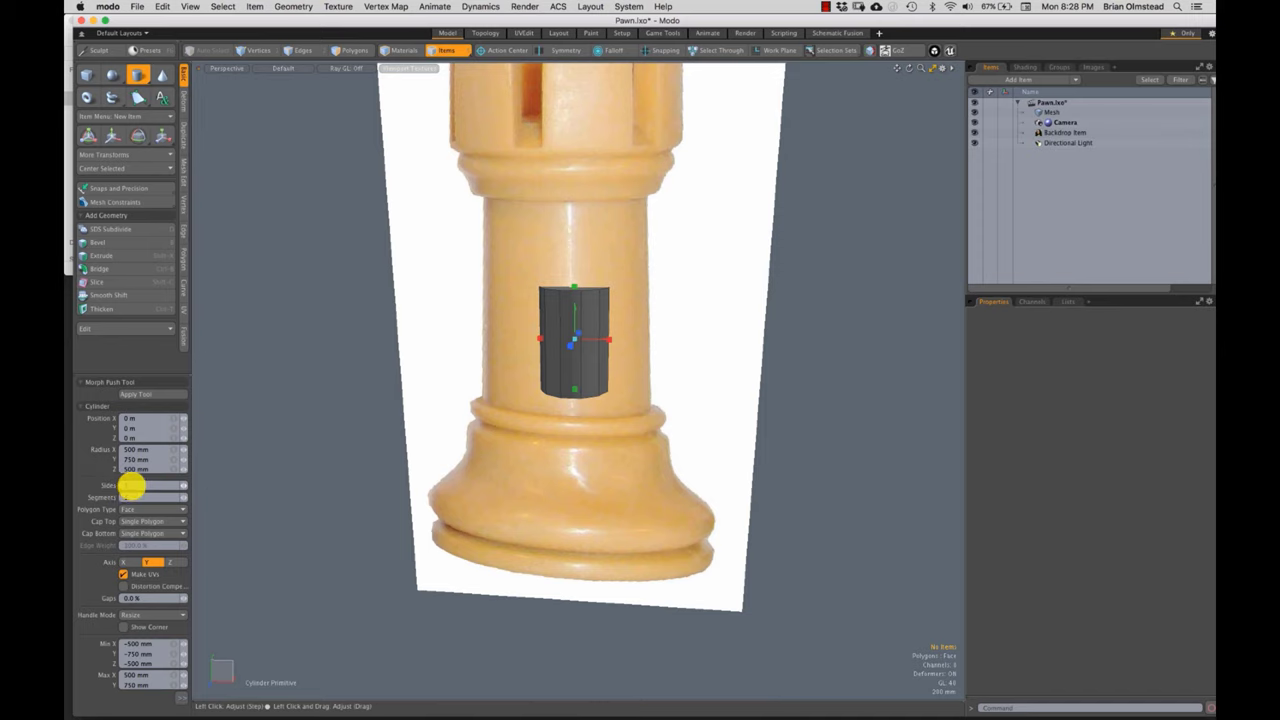
click(140, 486)
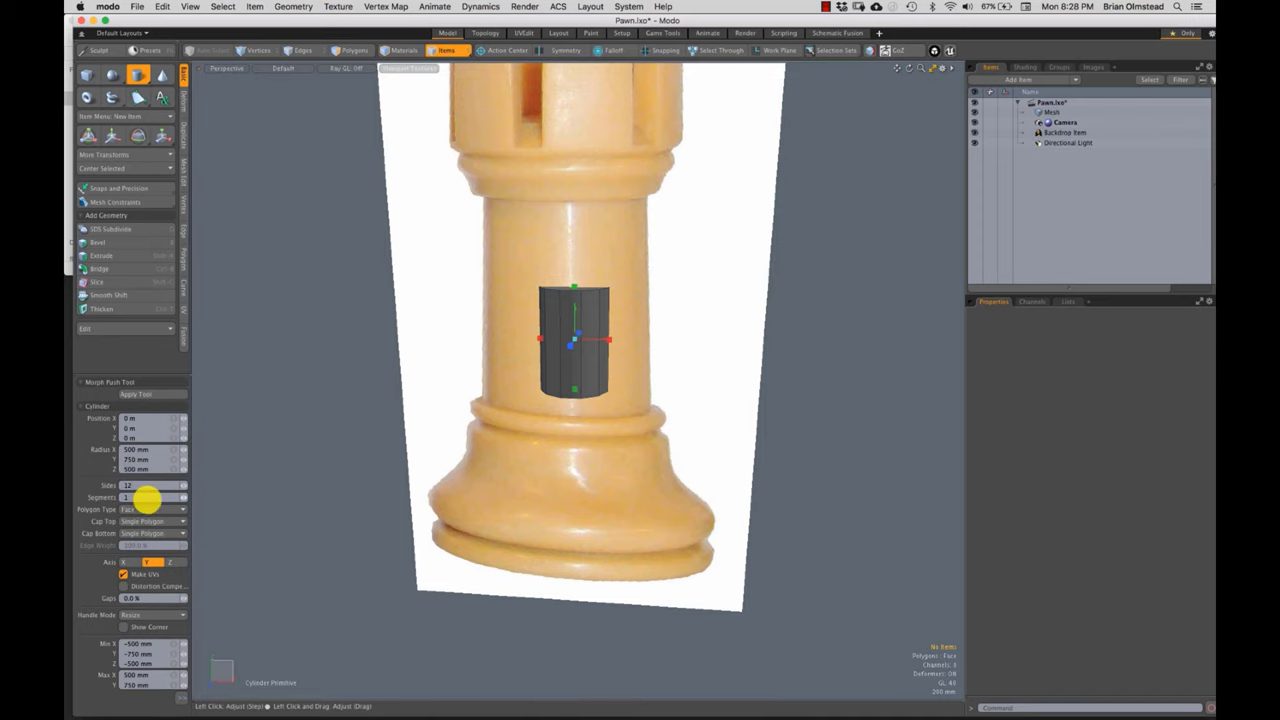
alt+drag(563, 294, 529, 380)
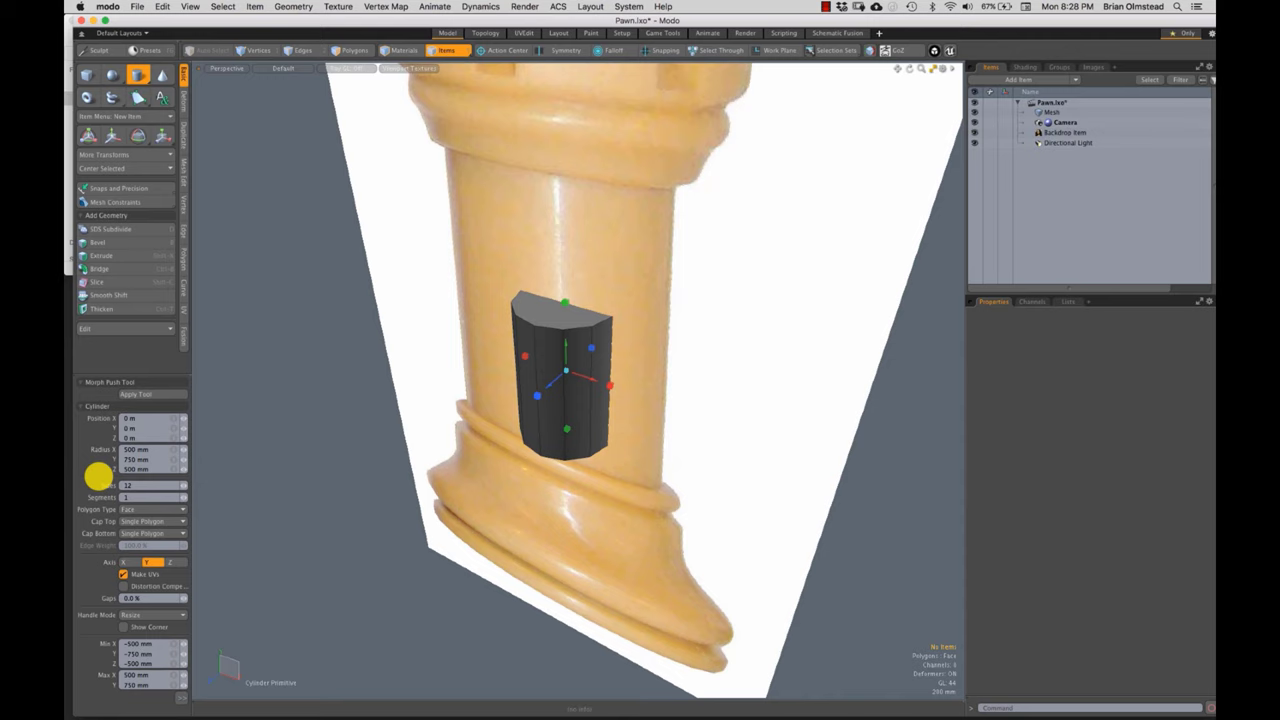
key(q)
- Switch to polygon selection and to the front view, framing the cylinder over the rook reference
mouse_move(569, 402)
alt+mouse_down()
mouse_move(543, 366)
mouse_move(623, 357)
mouse_move(526, 371)
mouse_move(601, 368)
alt+mouse_up()
key(3)
mouse_move(601, 368)
alt+mouse_down()
mouse_move(459, 376)
mouse_move(674, 349)
mouse_move(531, 360)
mouse_move(594, 371)
mouse_move(657, 426)
alt+mouse_up()
mouse_move(912, 614)
right_down()
mouse_move(950, 613)
mouse_move(936, 636)
right_up()
scroll(686, 443, down, 4)
mouse_move(686, 443)
alt+mouse_down()
mouse_move(591, 363)
mouse_move(591, 304)
mouse_move(580, 333)
alt+mouse_up()
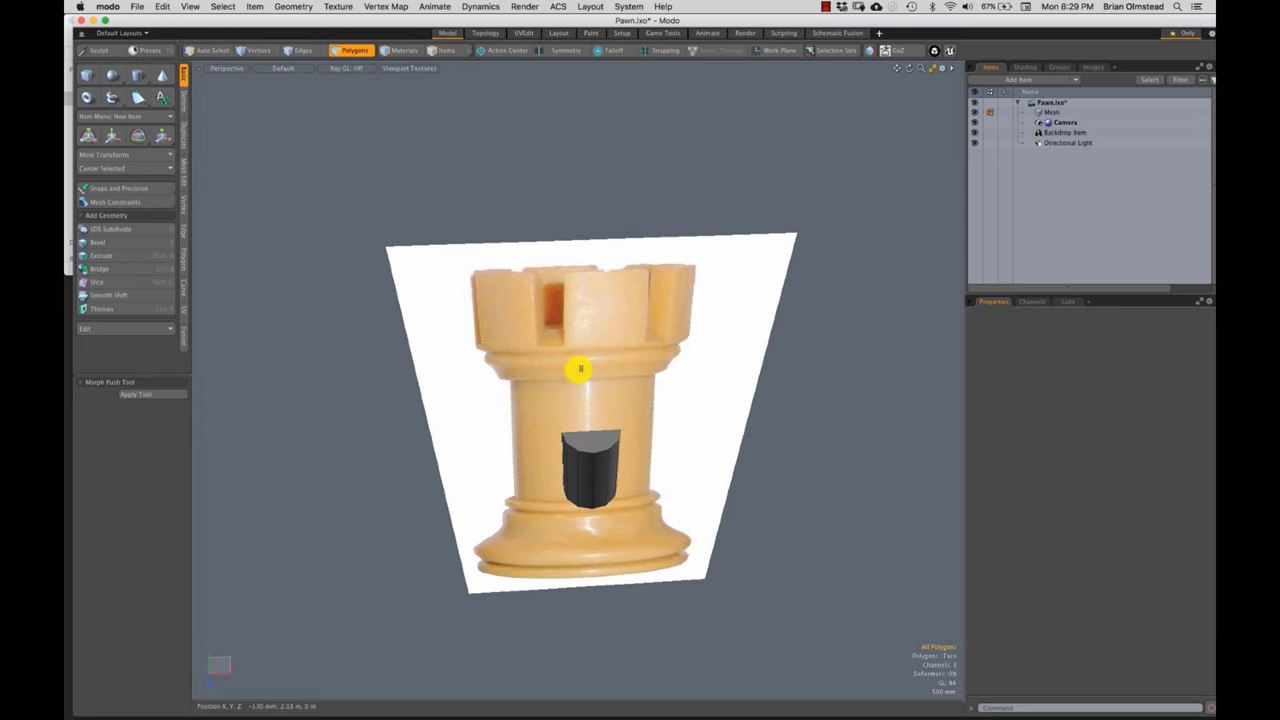
alt+drag(617, 465, 580, 472)
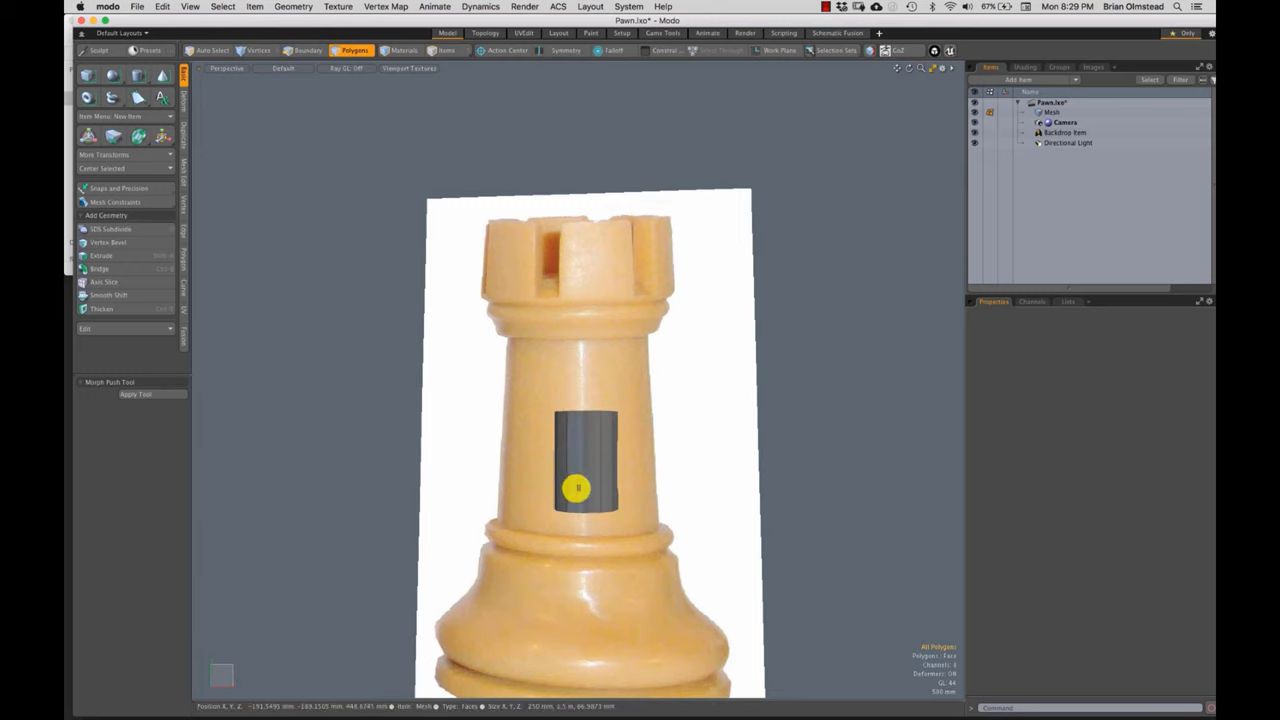
key(ctrl+1)
click(601, 505)
scroll(598, 514, down, 1)
alt+shift+drag(597, 517, 677, 354)
- Scale up the whole cylinder and move it upward to cover most of the rook's shaft
double_click(595, 434)
key(w)
key(r)
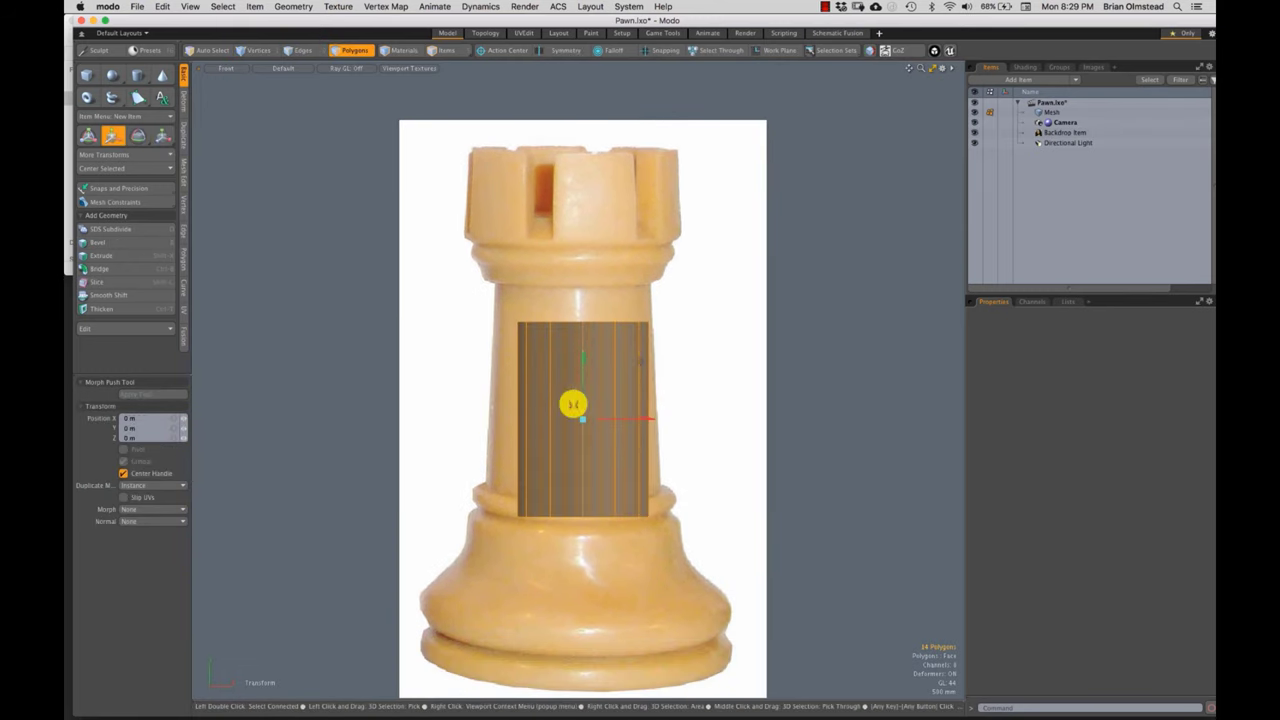
drag(573, 404, 584, 364)
key(r)
key(w)
key(space)
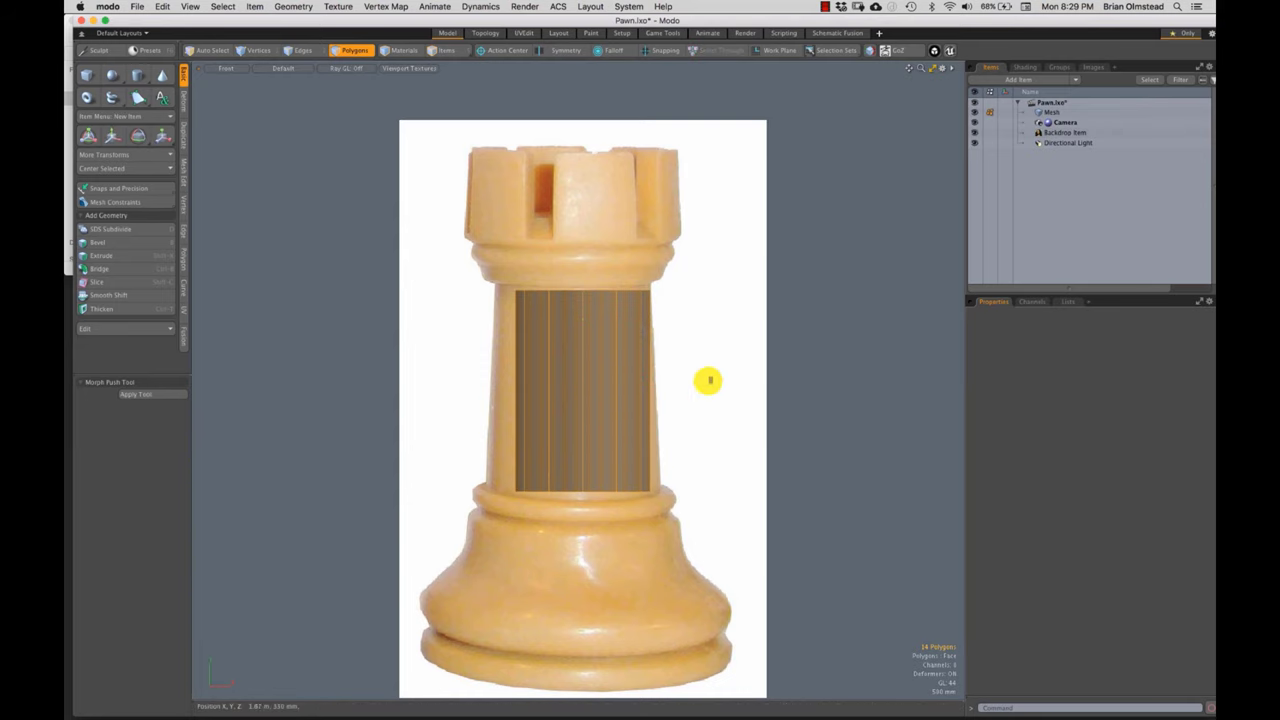
click(708, 380)
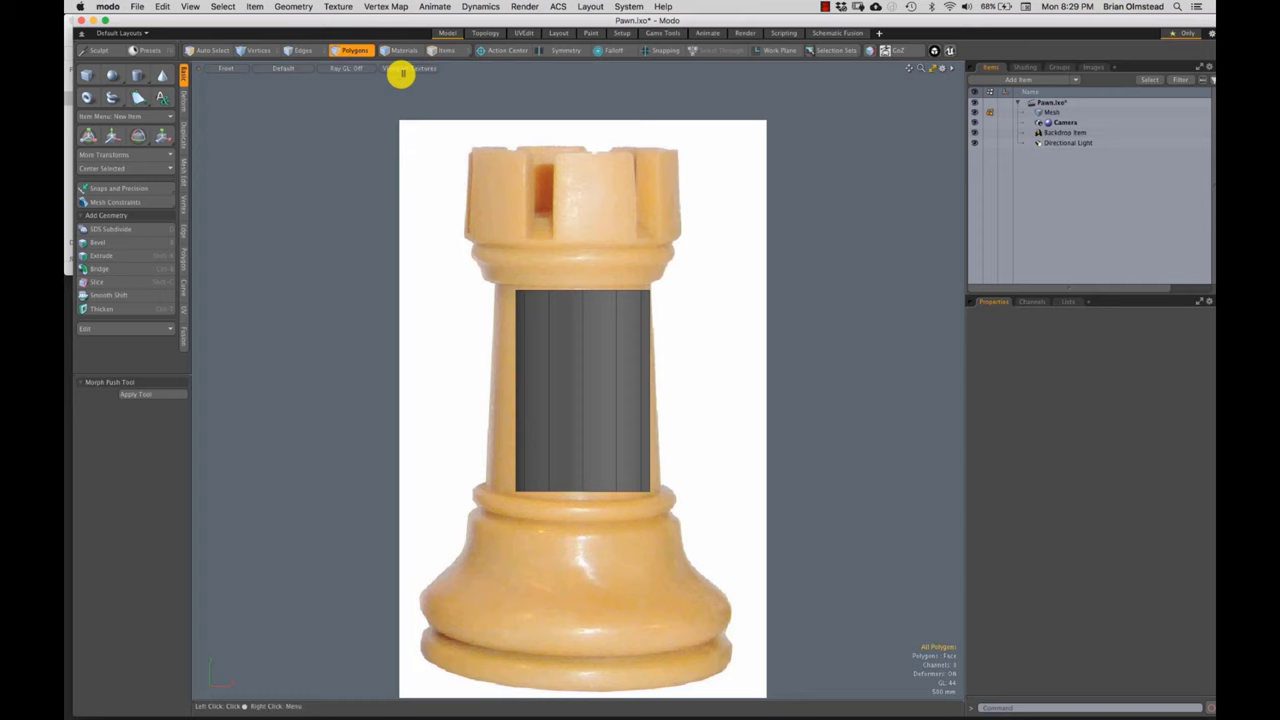
- Move the rook backdrop item along X to 150 mm, leaving the cylinder in place
click(444, 50)
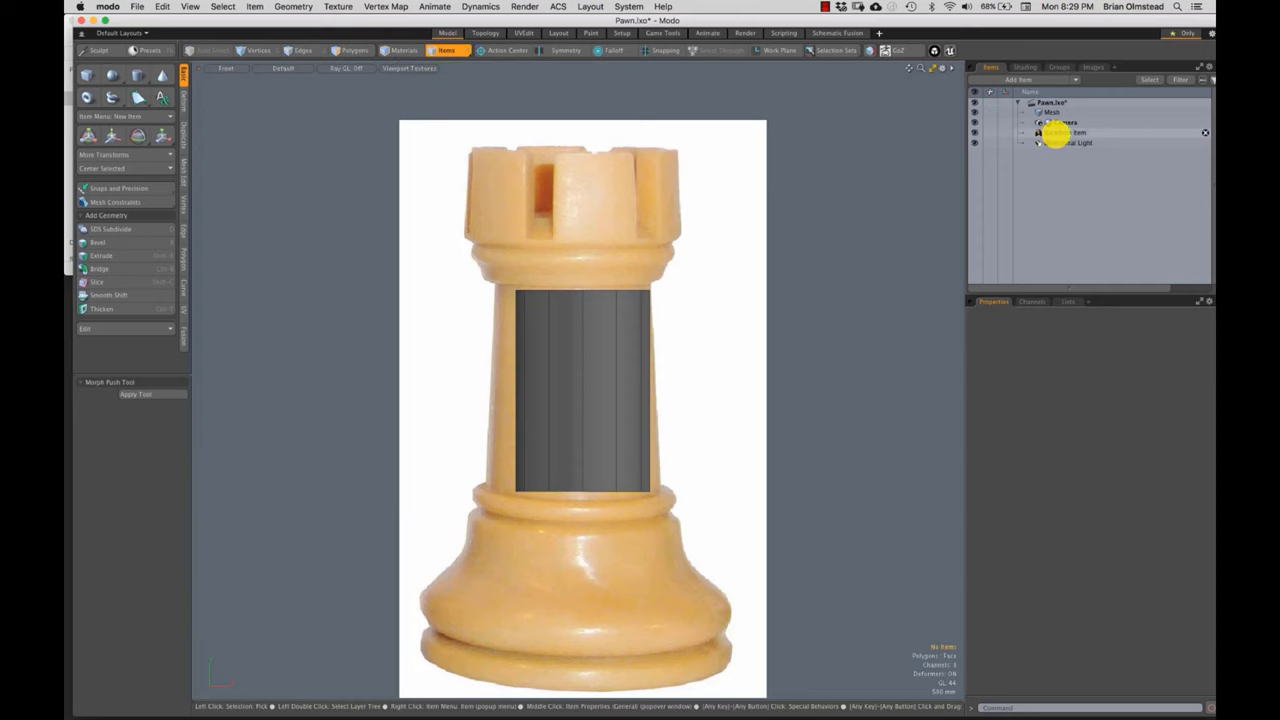
click(1060, 132)
key(w)
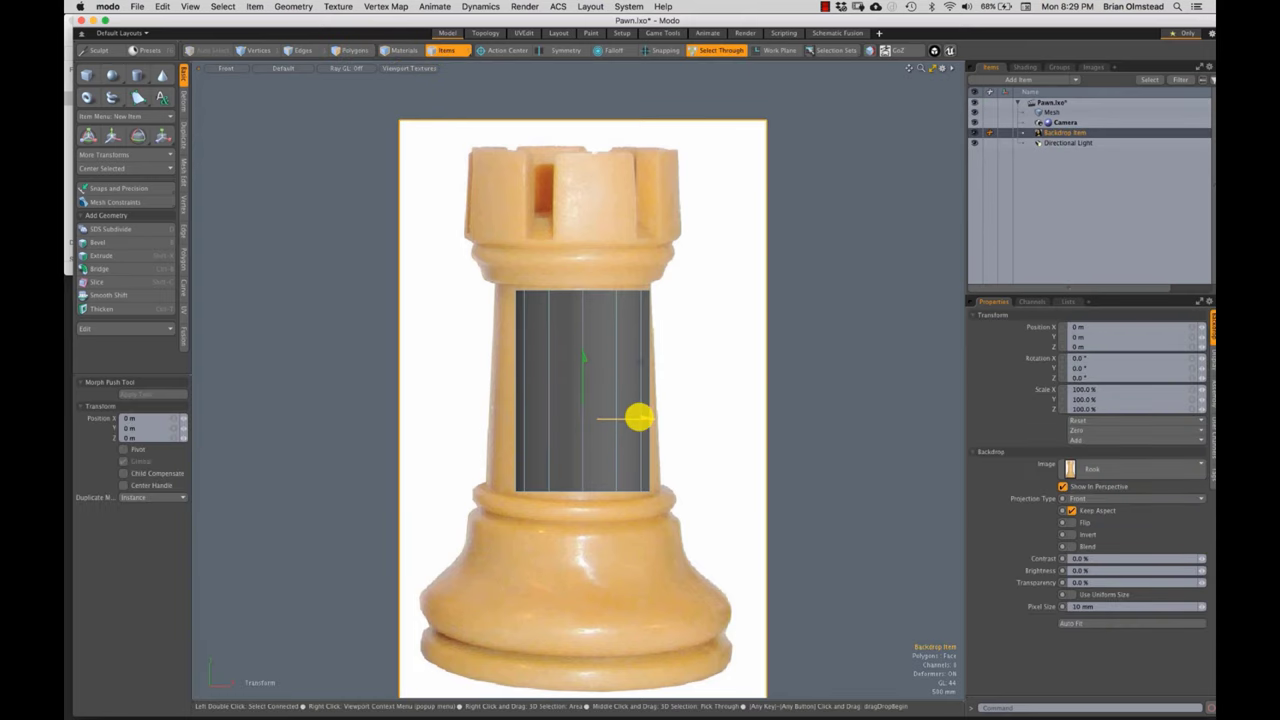
drag(640, 417, 648, 416)
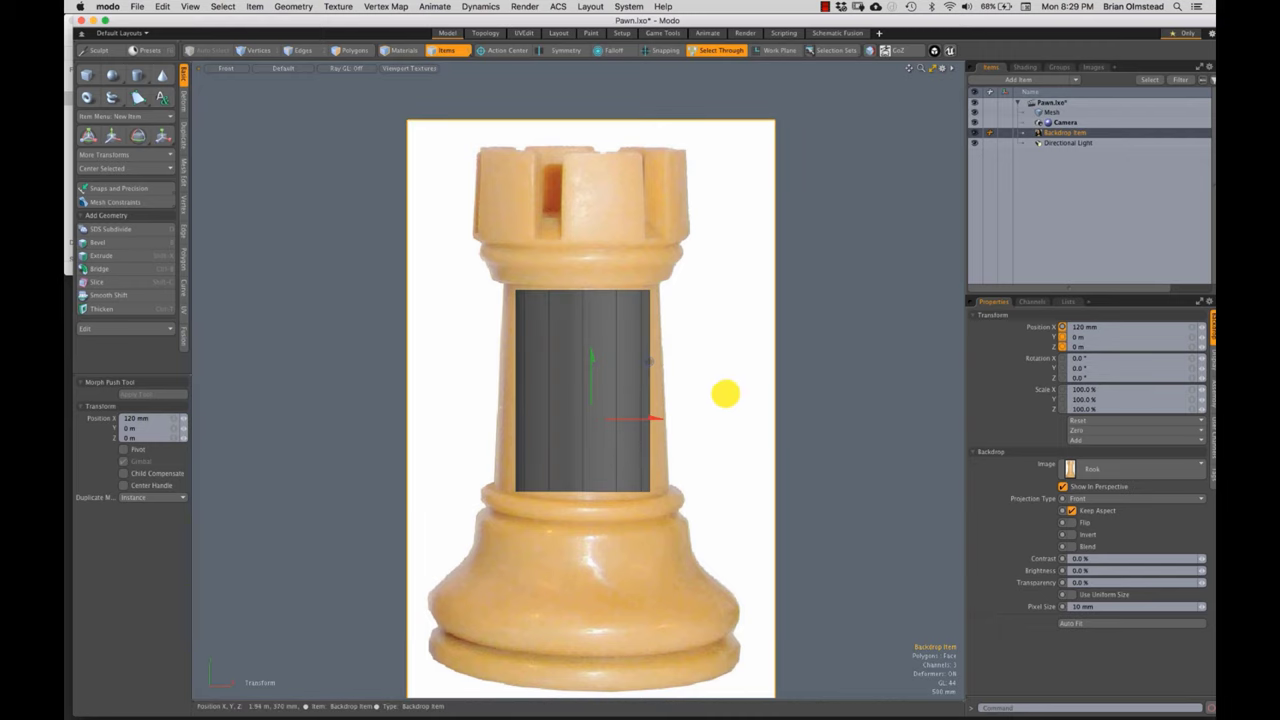
drag(637, 420, 640, 420)
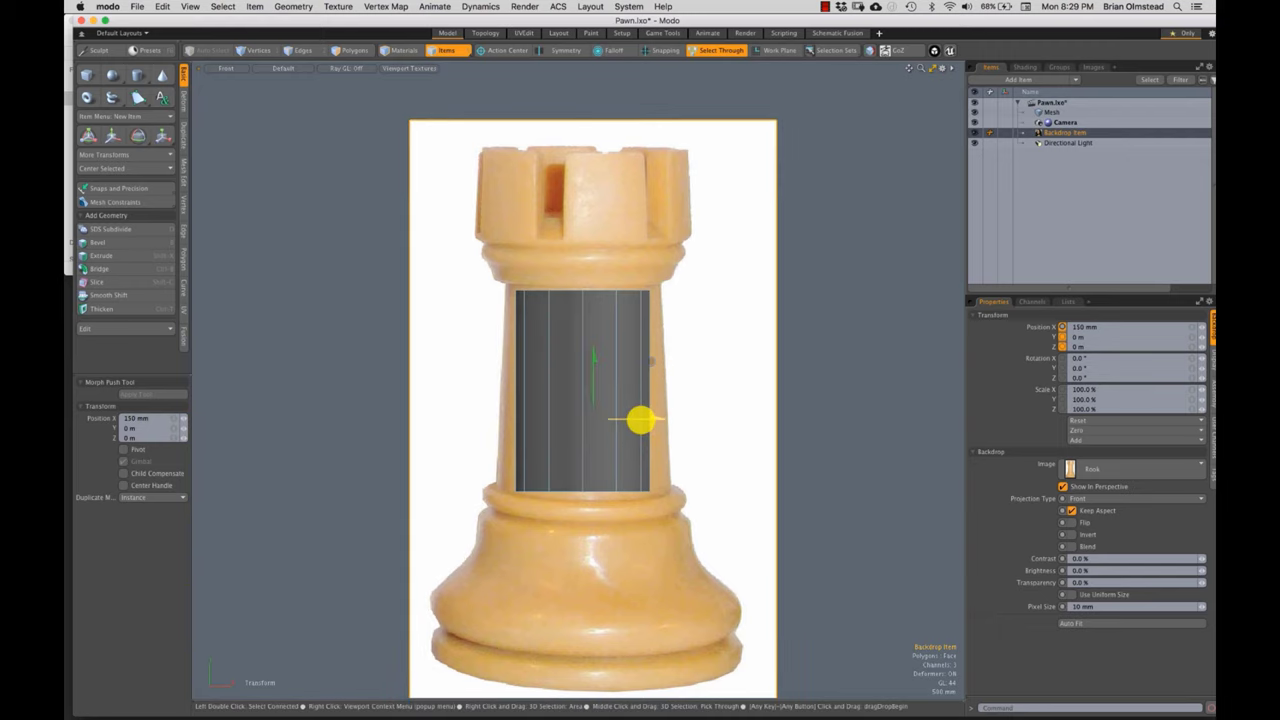
key(q)
click(843, 366)
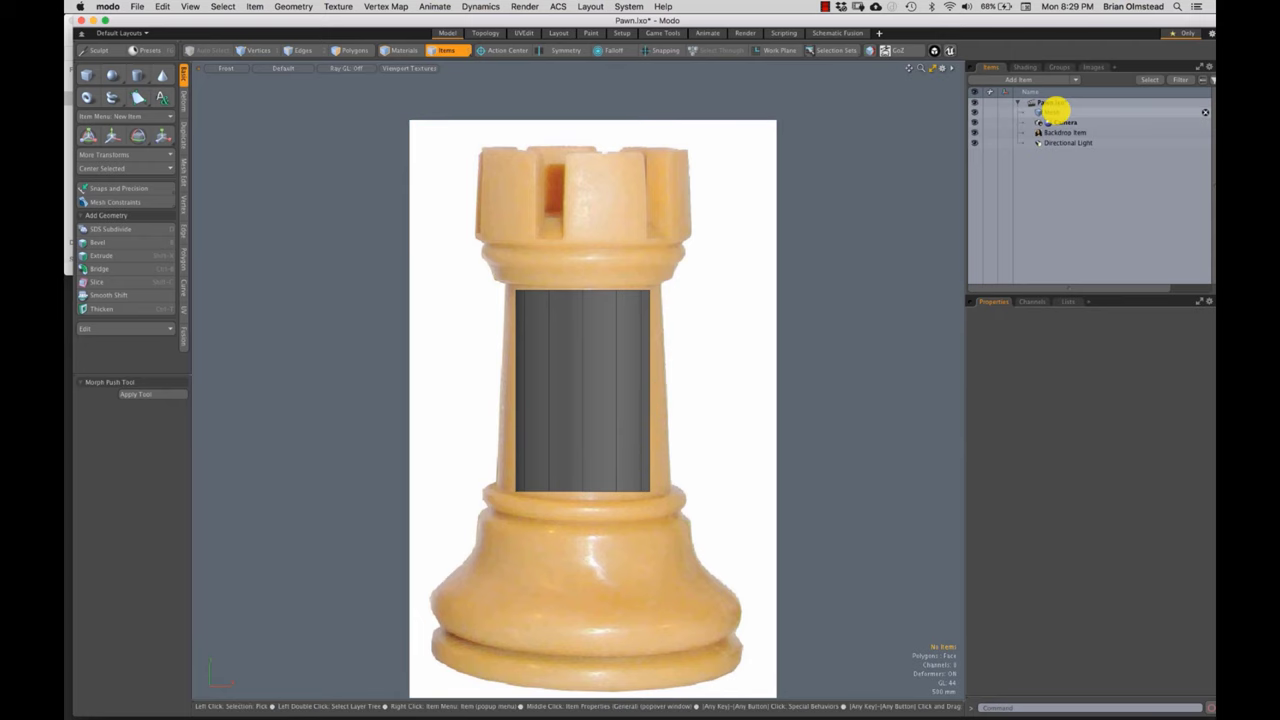
- Rename the Mesh item as Rook
click(1057, 112)
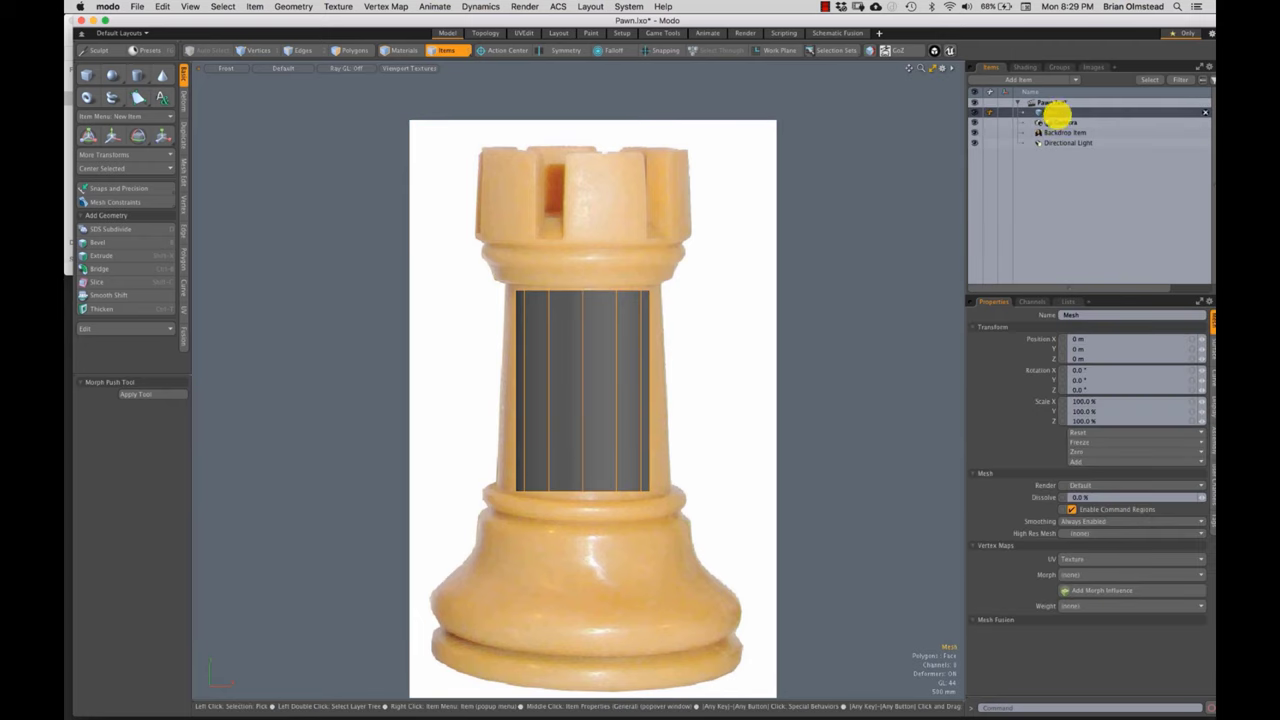
double_click(1052, 113)
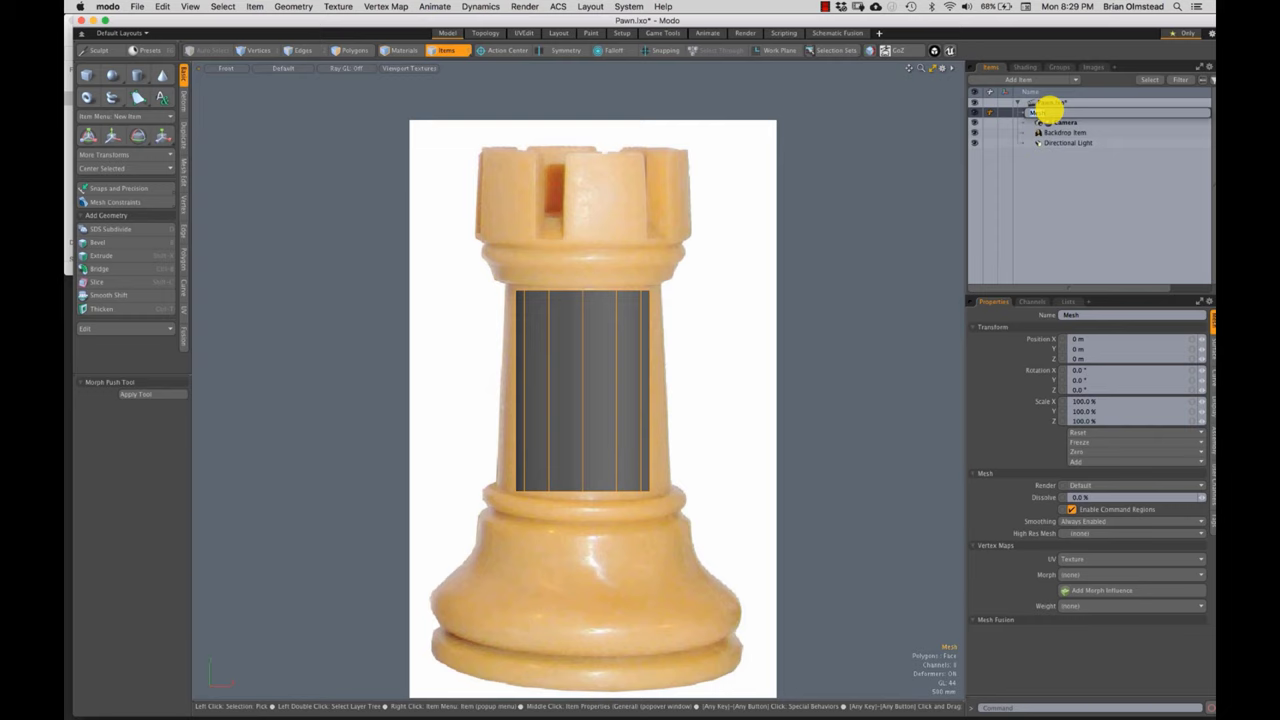
key(Return)
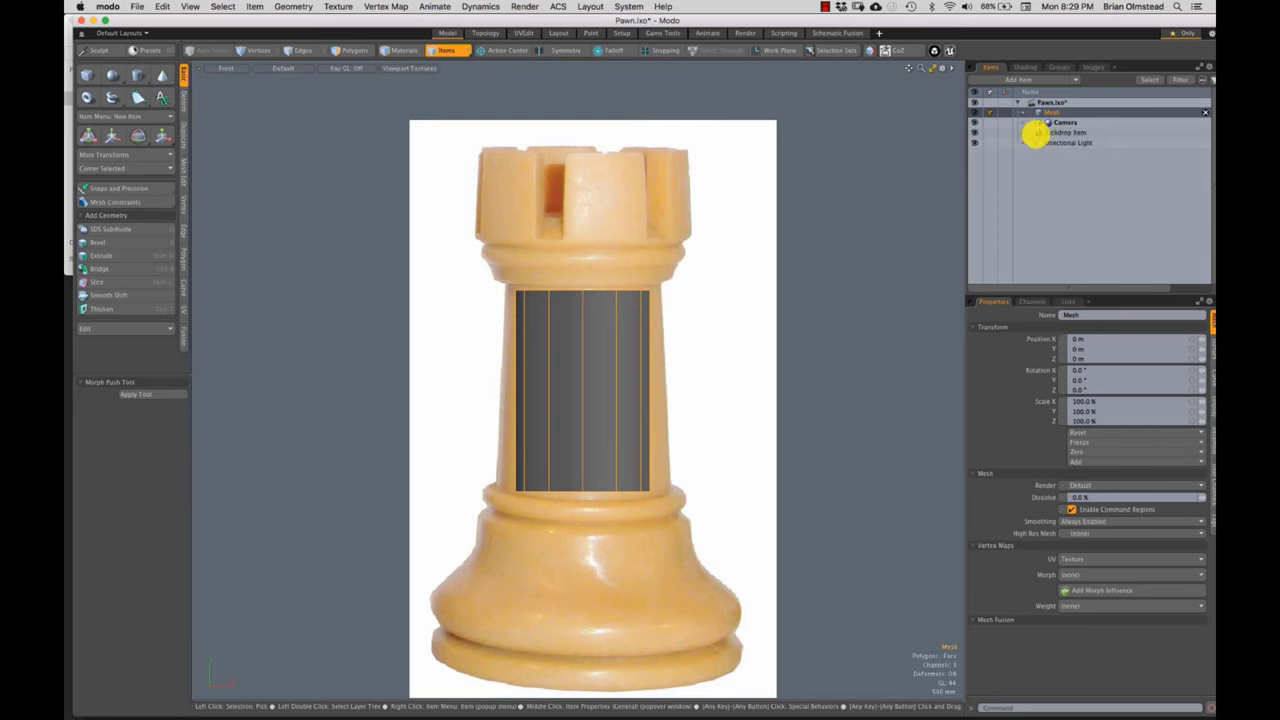
click(1048, 122)
click(1052, 113)
right_click(1051, 112)
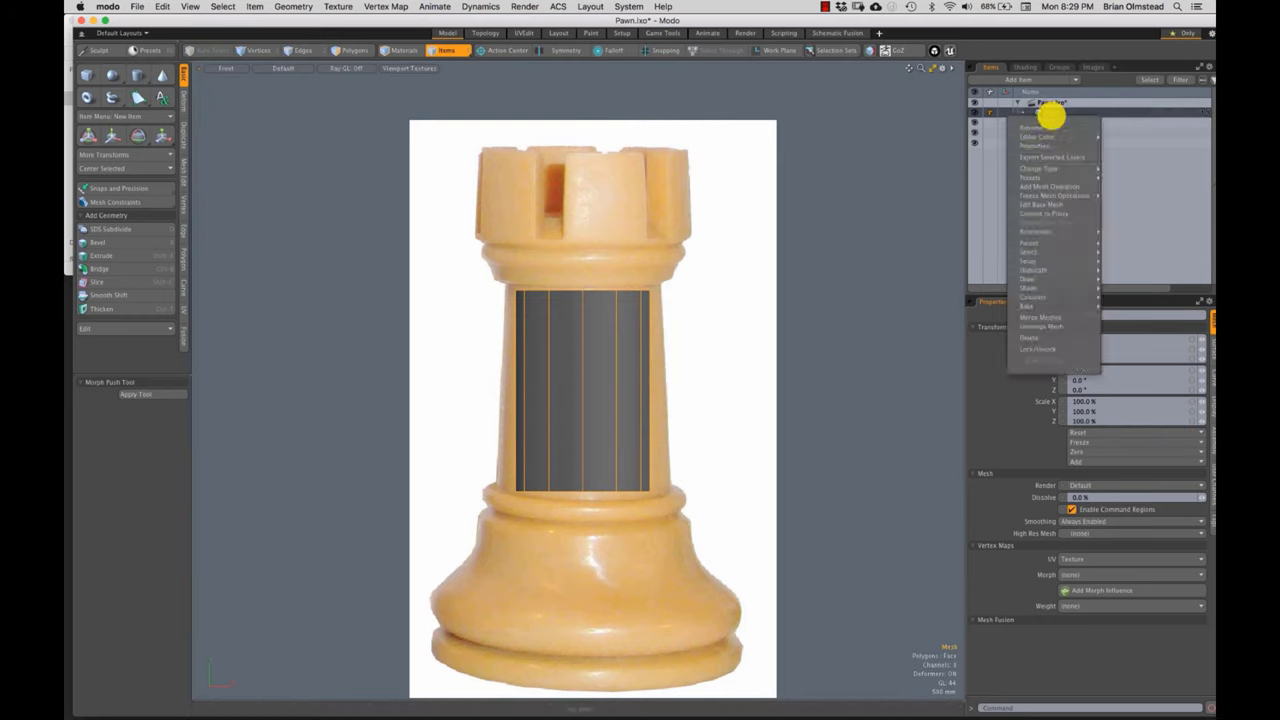
click(1047, 124)
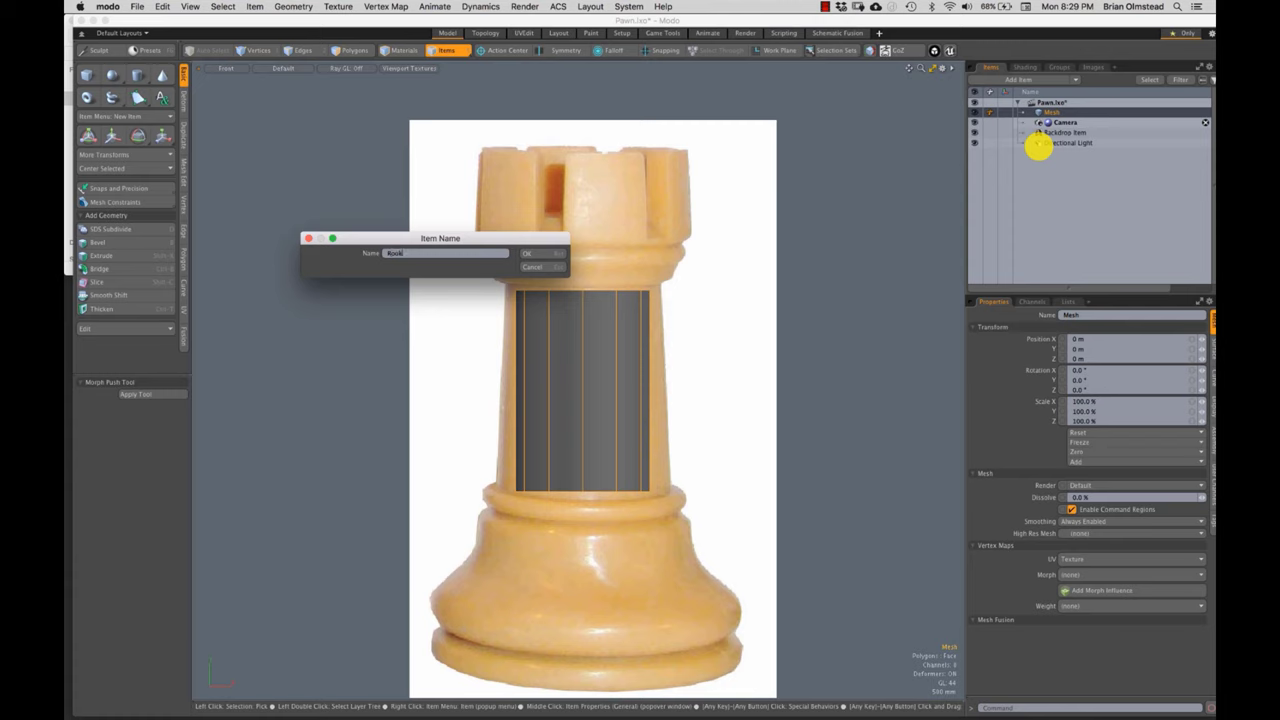
key(Return)
click(723, 286)
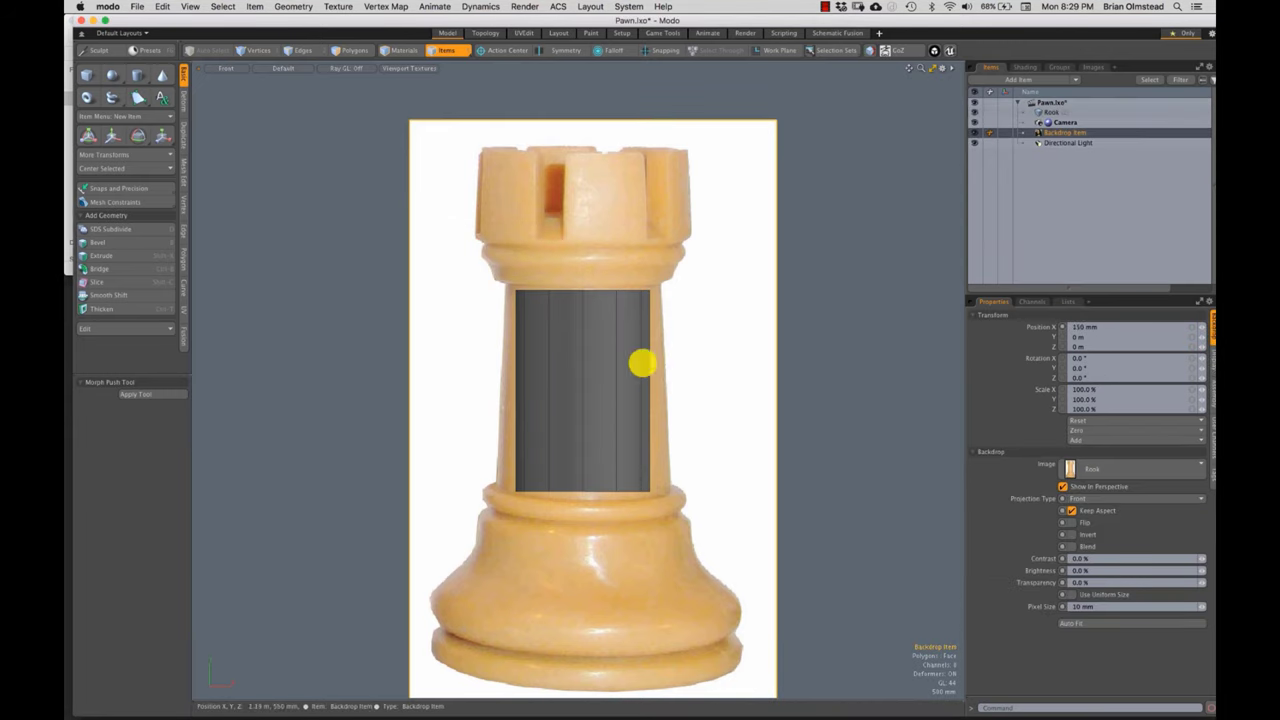
- Assign a new material named Rook to all of the cylinder's polygons and bring up the shader tree
key(3)
double_click(593, 391)
alt+drag(609, 423, 597, 412)
key(m)
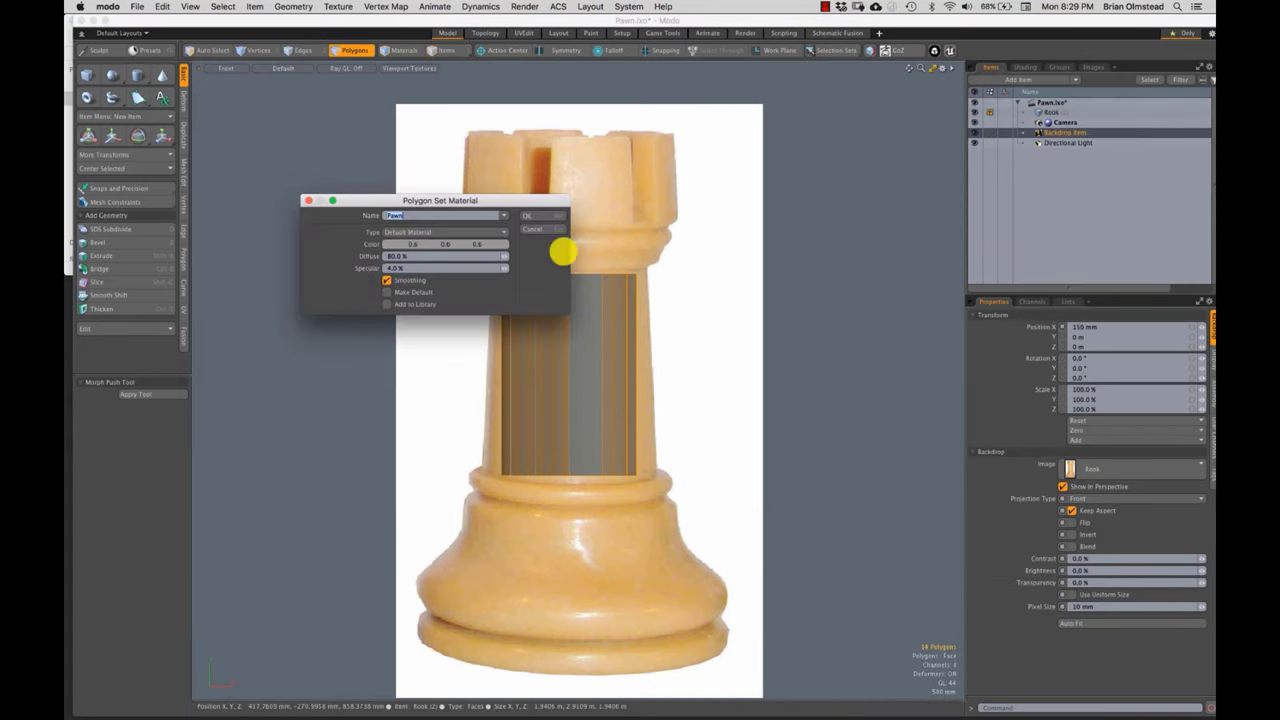
click(425, 218)
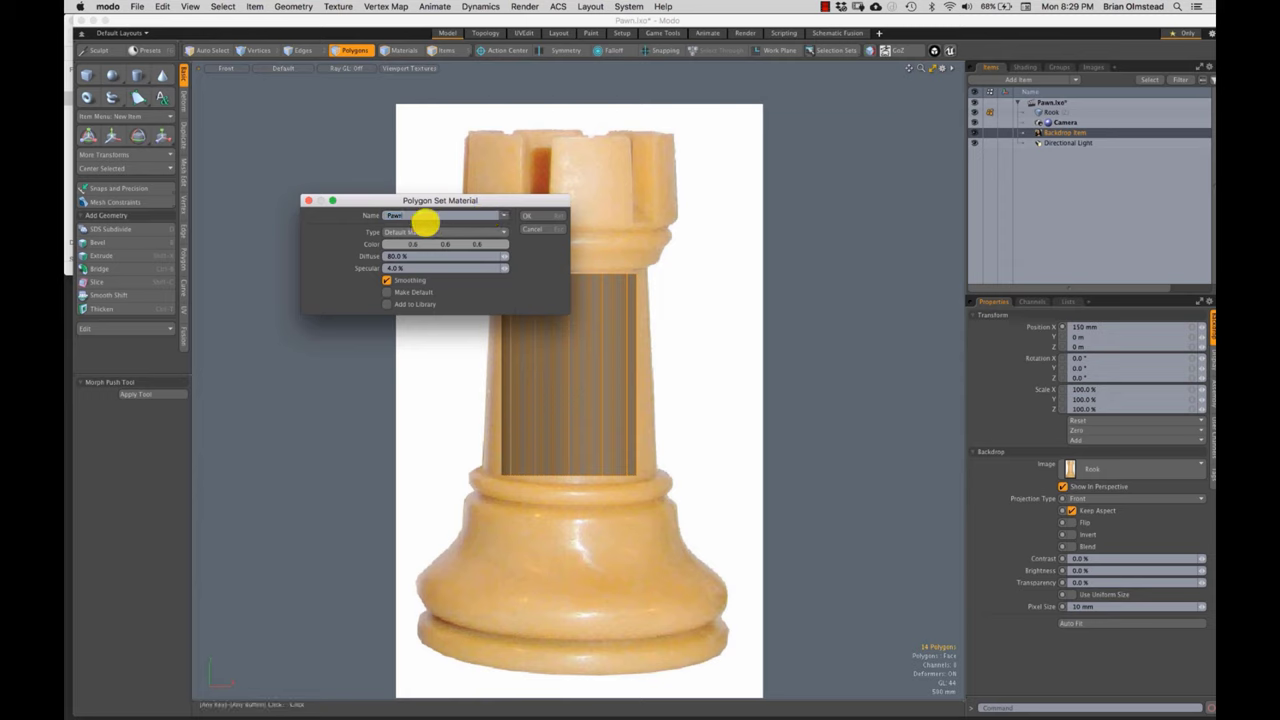
drag(425, 220, 334, 205)
text(Rook)
key(Return)
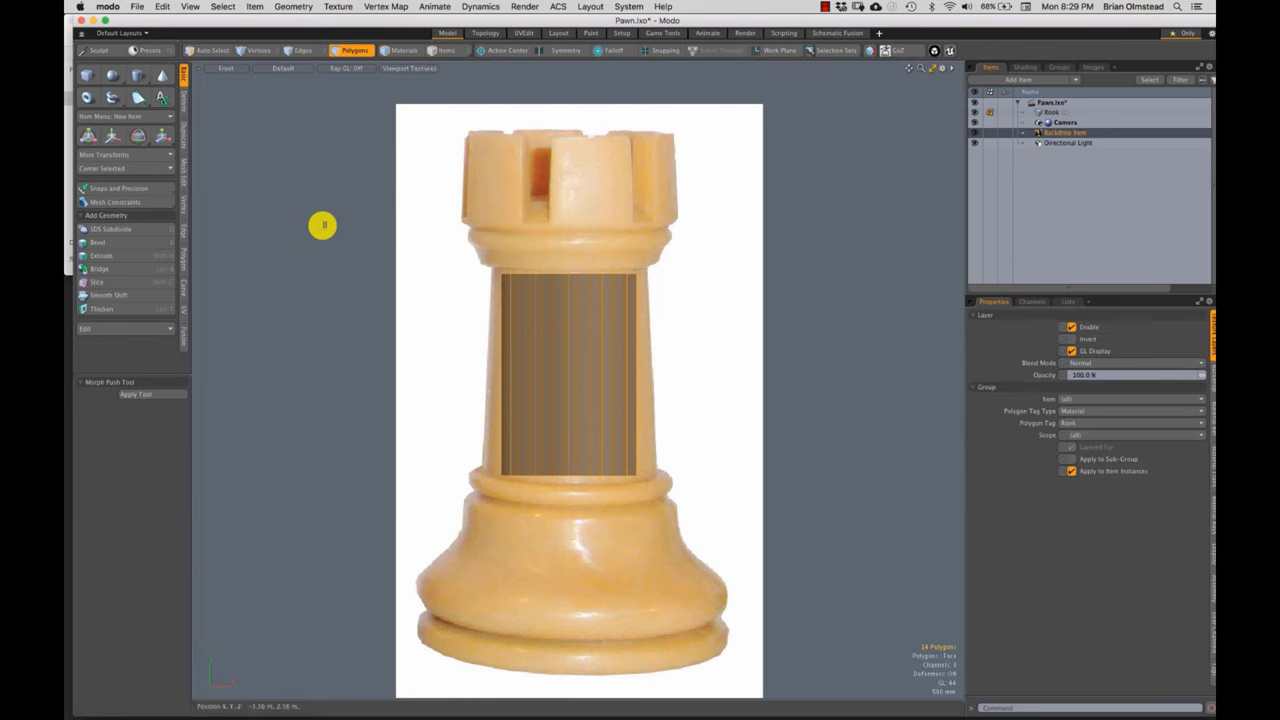
click(1024, 66)
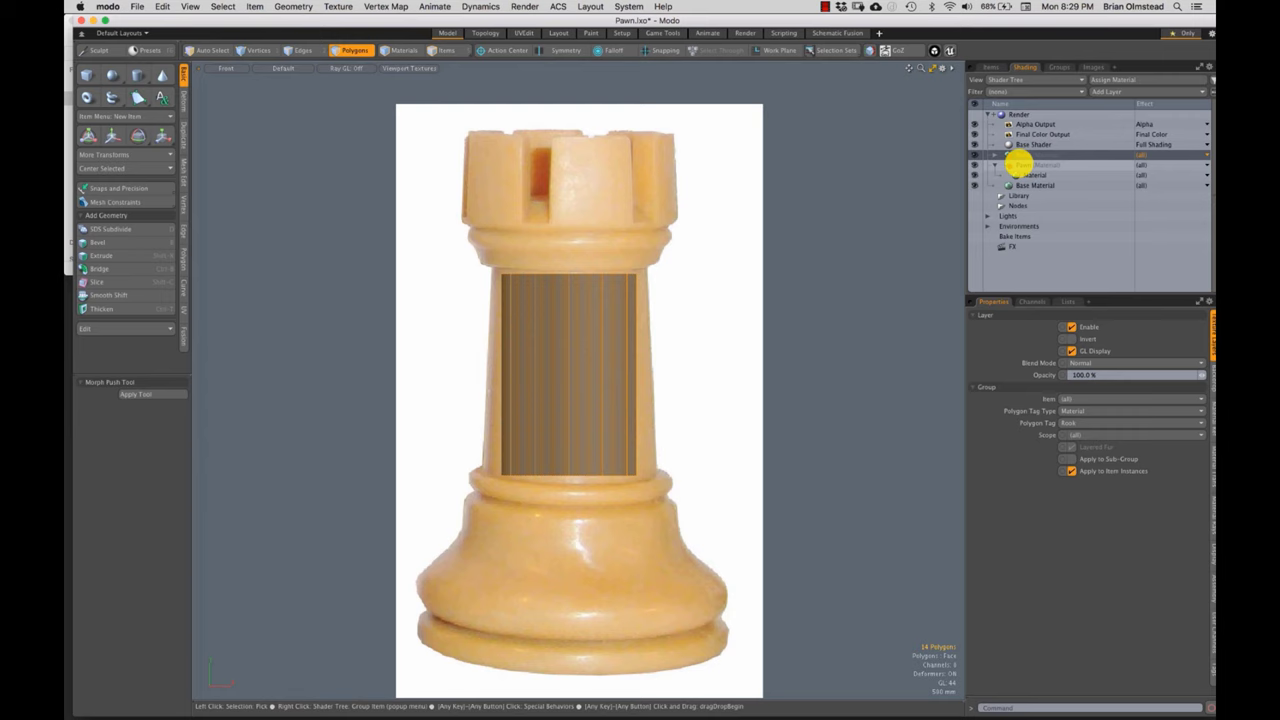
- Delete the leftover material group beneath the Rook group in the shader tree, including the material inside it
click(1020, 177)
right_click(1028, 176)
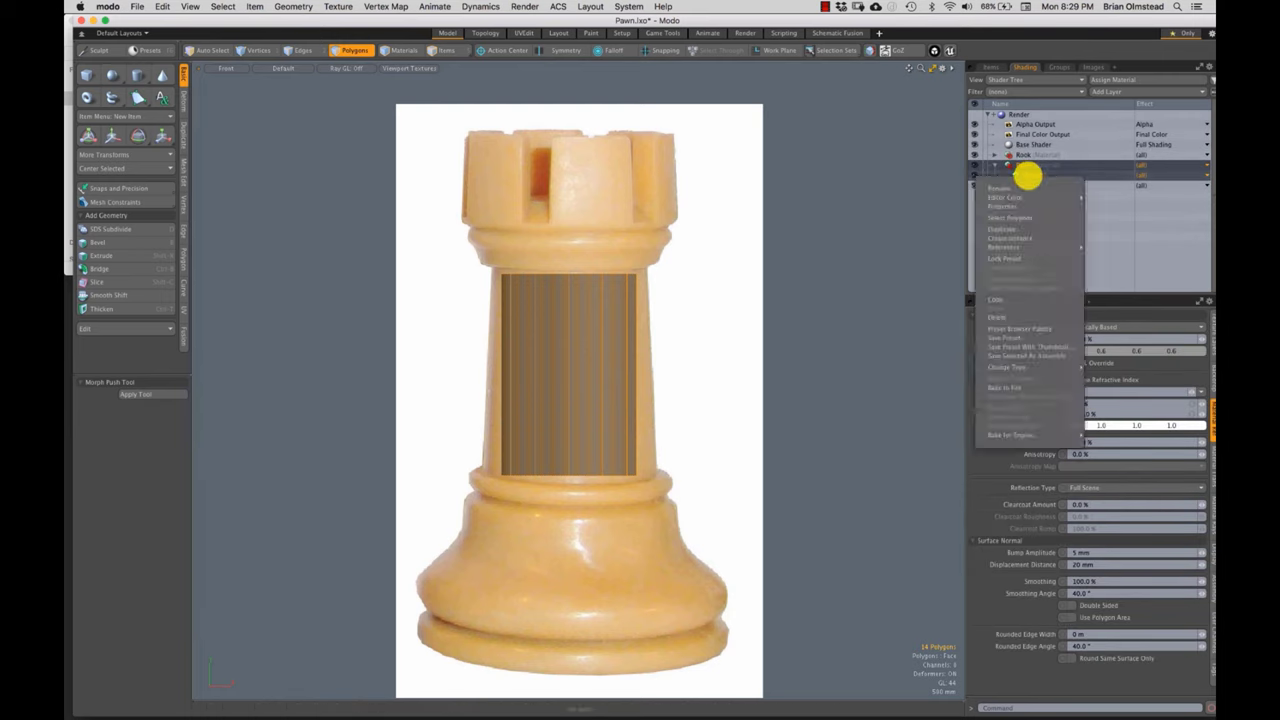
click(998, 317)
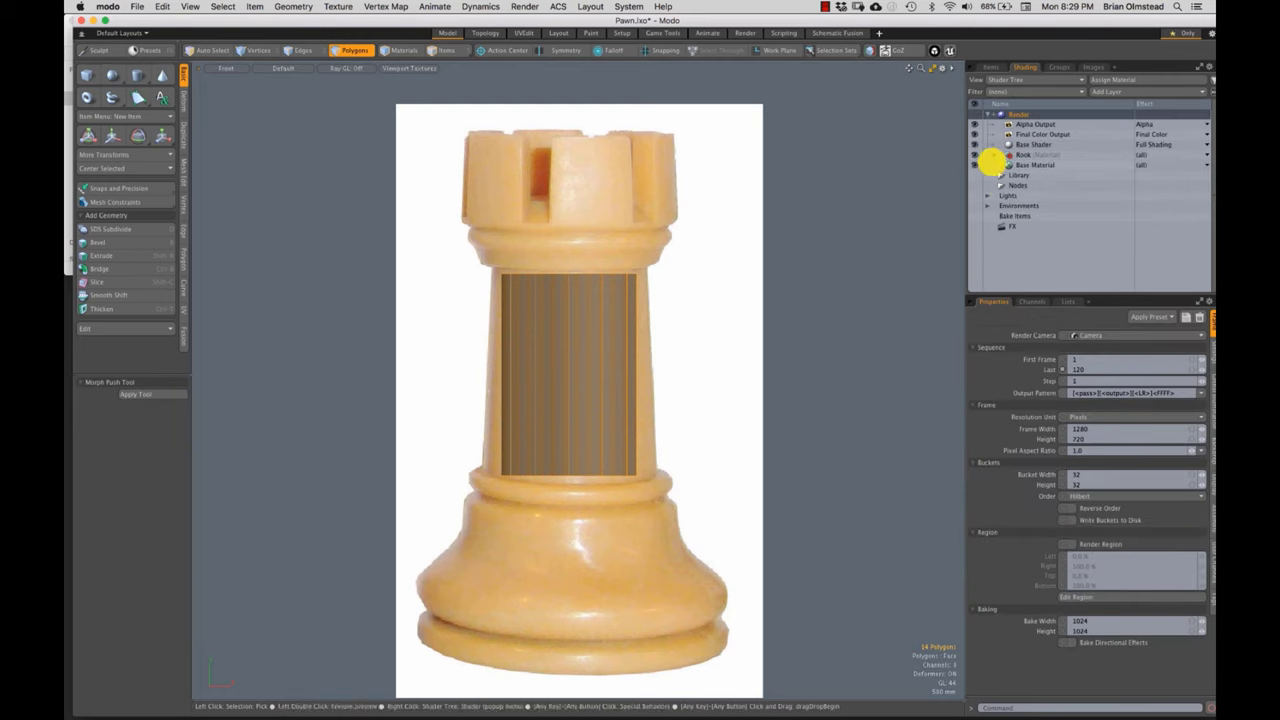
- Set the Transparent Amount of the Rook group's material to 30%
click(997, 155)
click(1034, 167)
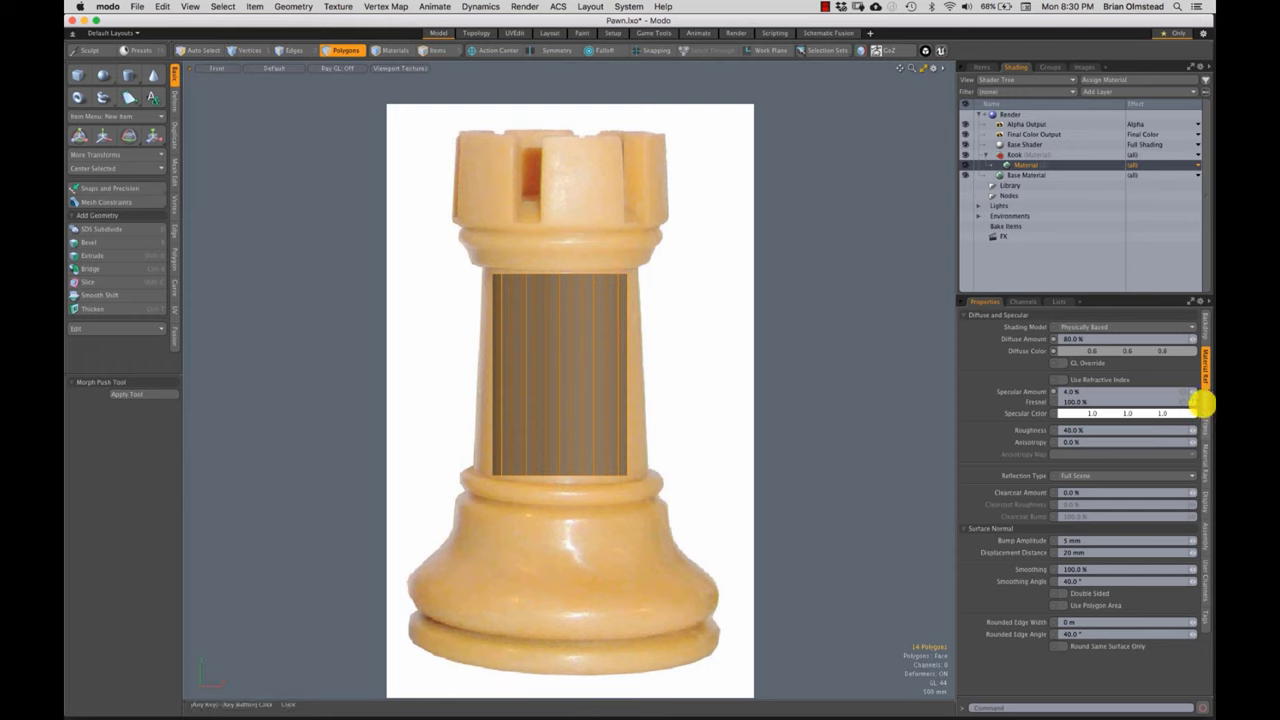
click(1204, 405)
click(1070, 398)
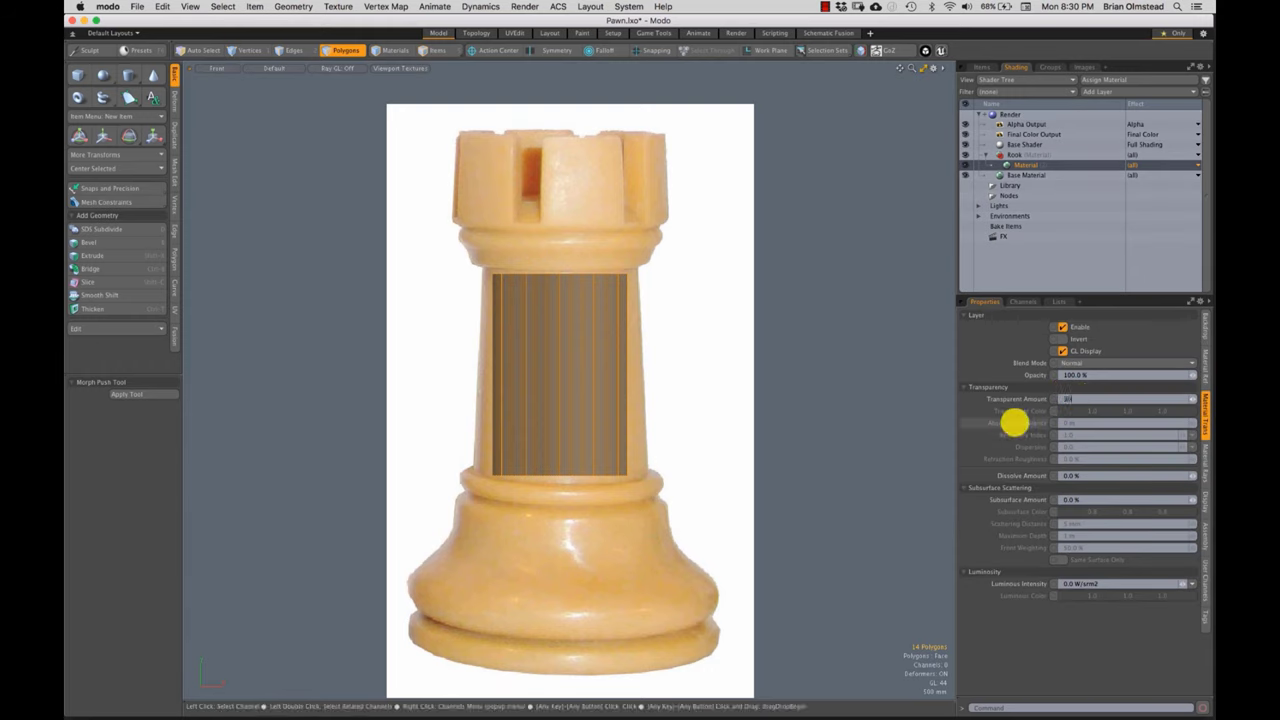
text(30)
key(Return)
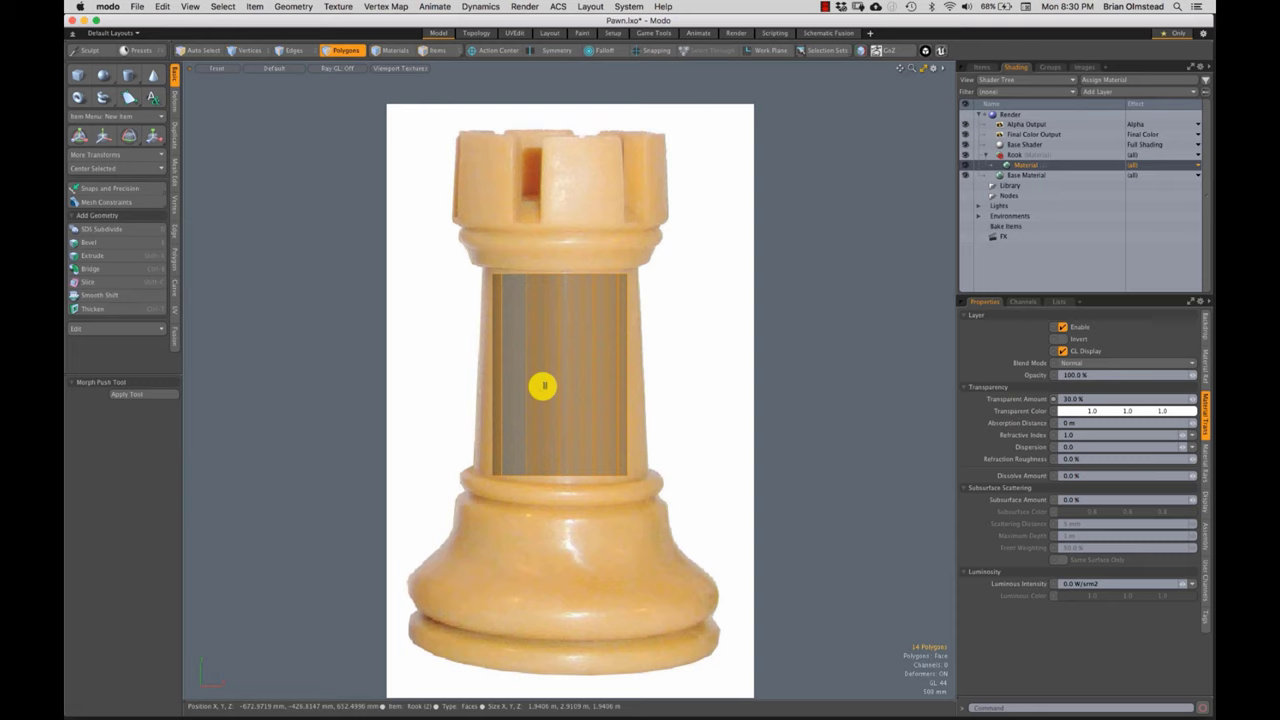
- Try scaling the cylinder's top face to 111% and raising it 30 mm to meet the upper collar
scroll(534, 305, up, 1)
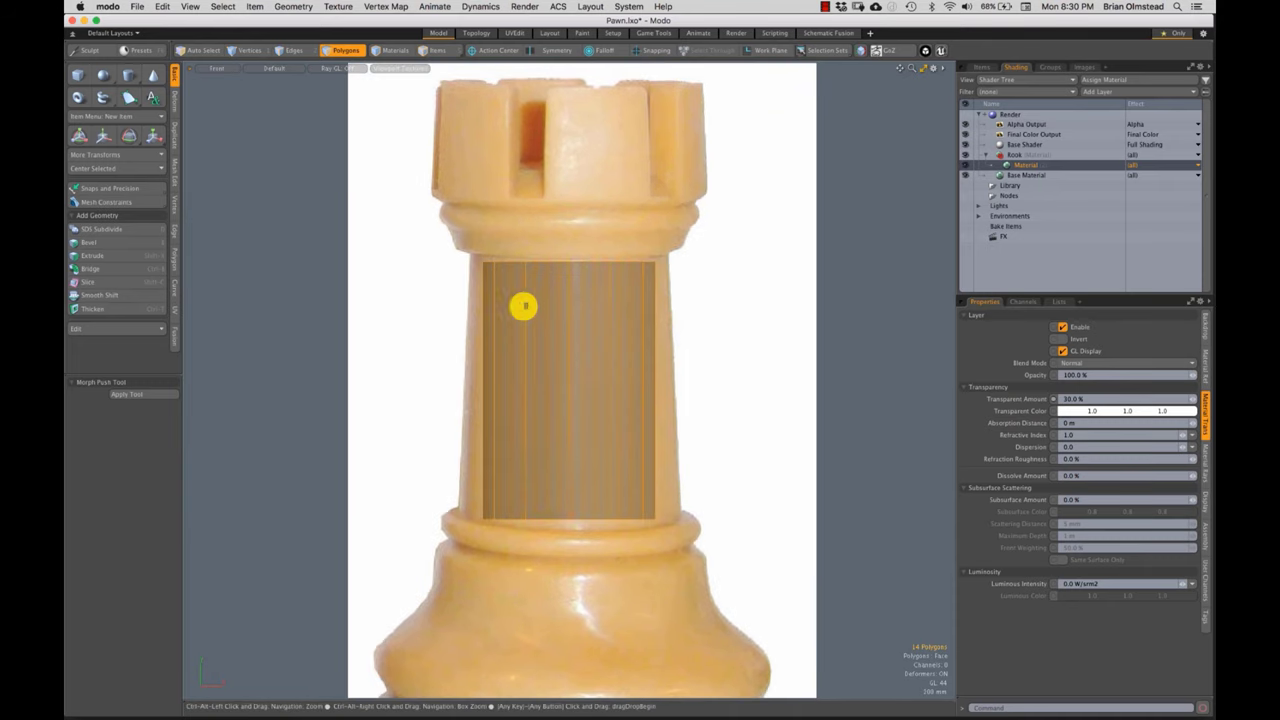
scroll(500, 330, down, 1)
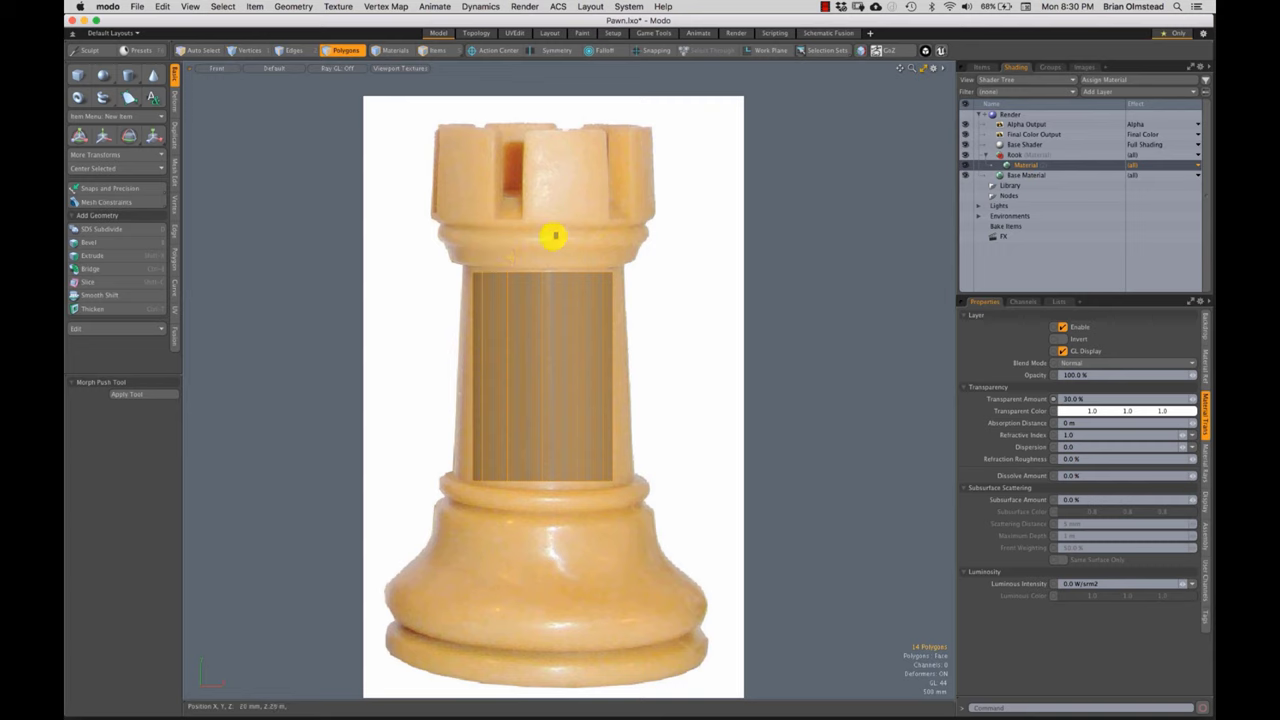
mouse_move(555, 237)
right_down()
mouse_move(667, 239)
mouse_move(618, 230)
right_up()
key(r)
drag(540, 276, 556, 270)
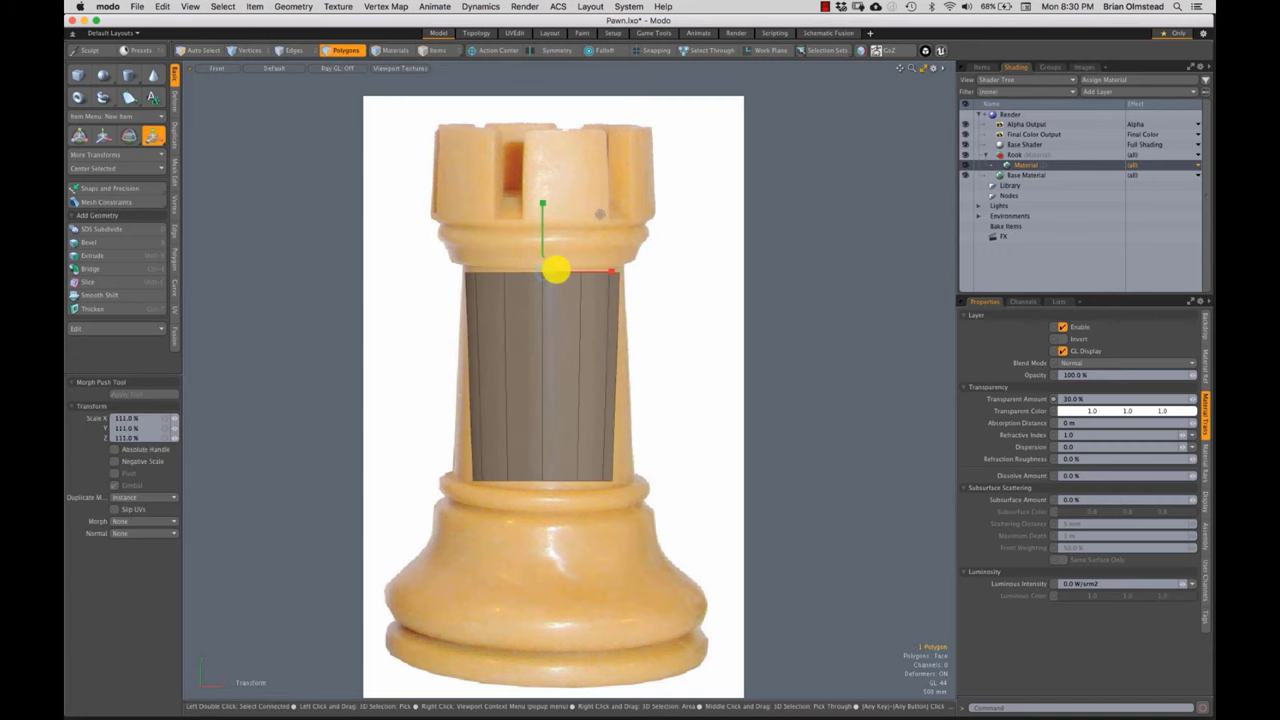
key(w)
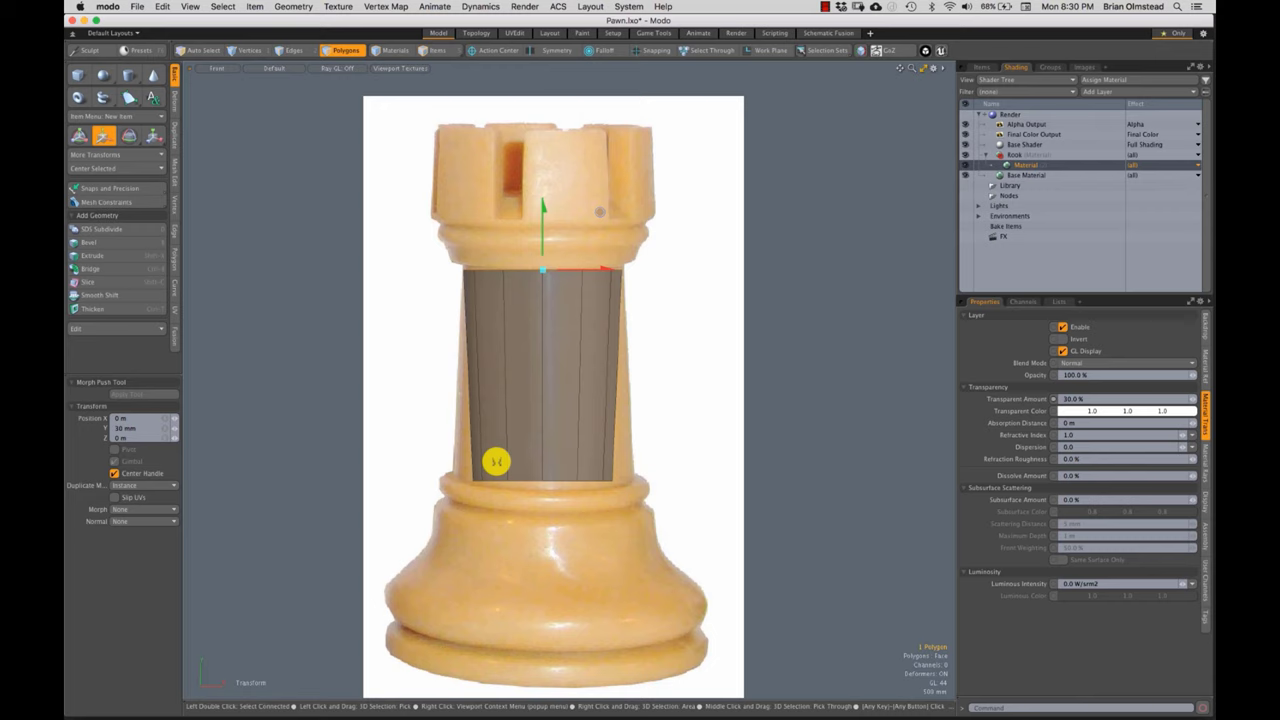
key(space)
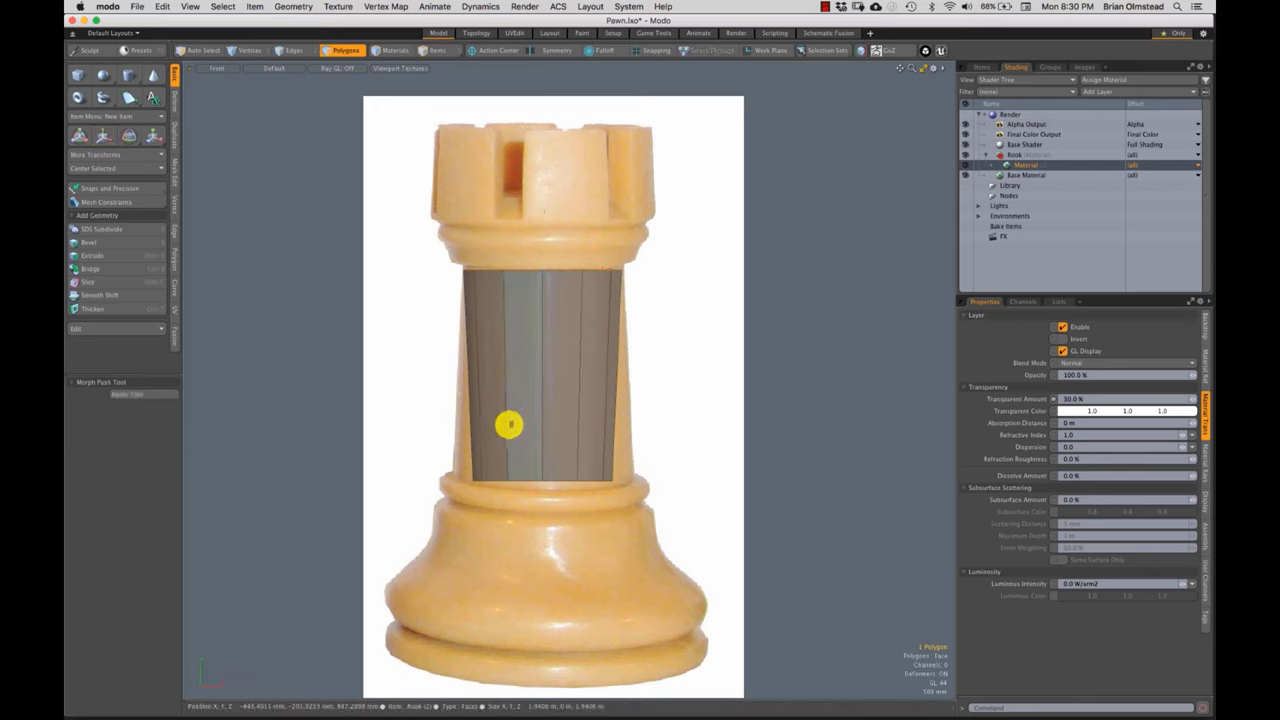
- Try lowering the cylinder's bottom face 10 mm and rescaling it to fit the lower collar
mouse_move(518, 427)
right_down()
mouse_move(437, 437)
mouse_move(688, 482)
mouse_move(640, 437)
right_up()
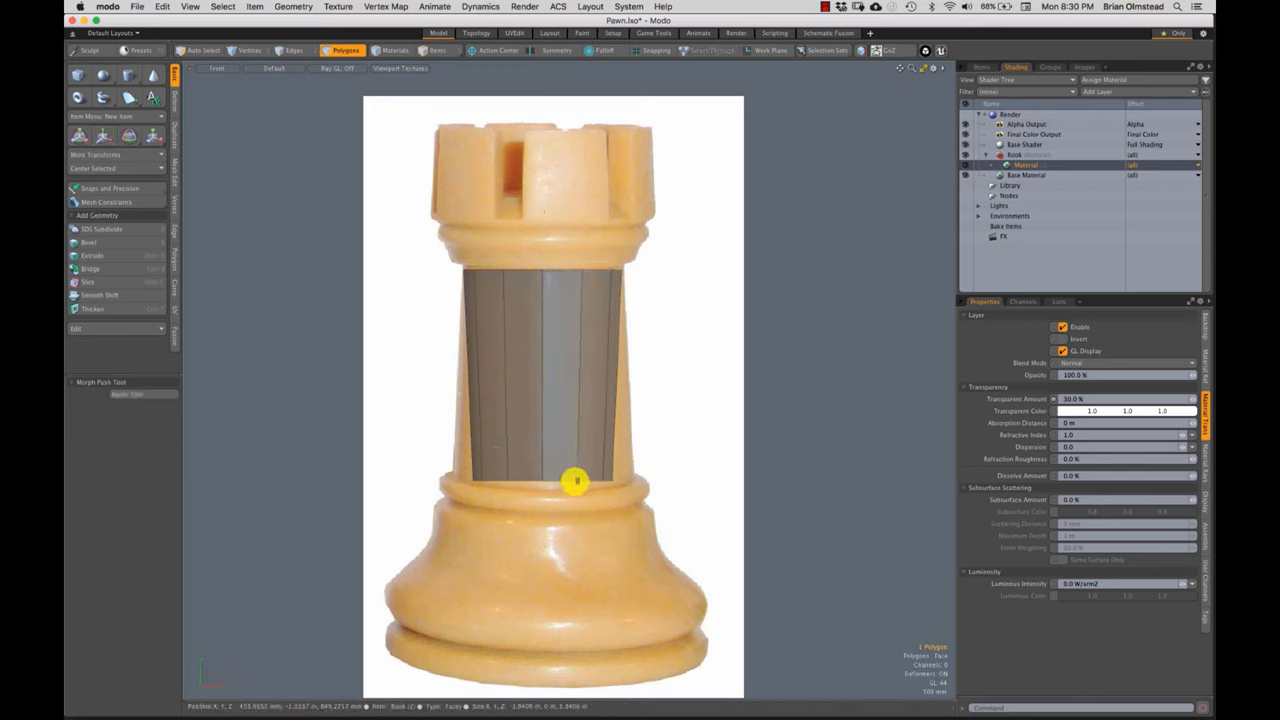
mouse_move(522, 450)
right_down()
mouse_move(481, 568)
mouse_move(672, 468)
mouse_move(620, 442)
right_up()
key(y)
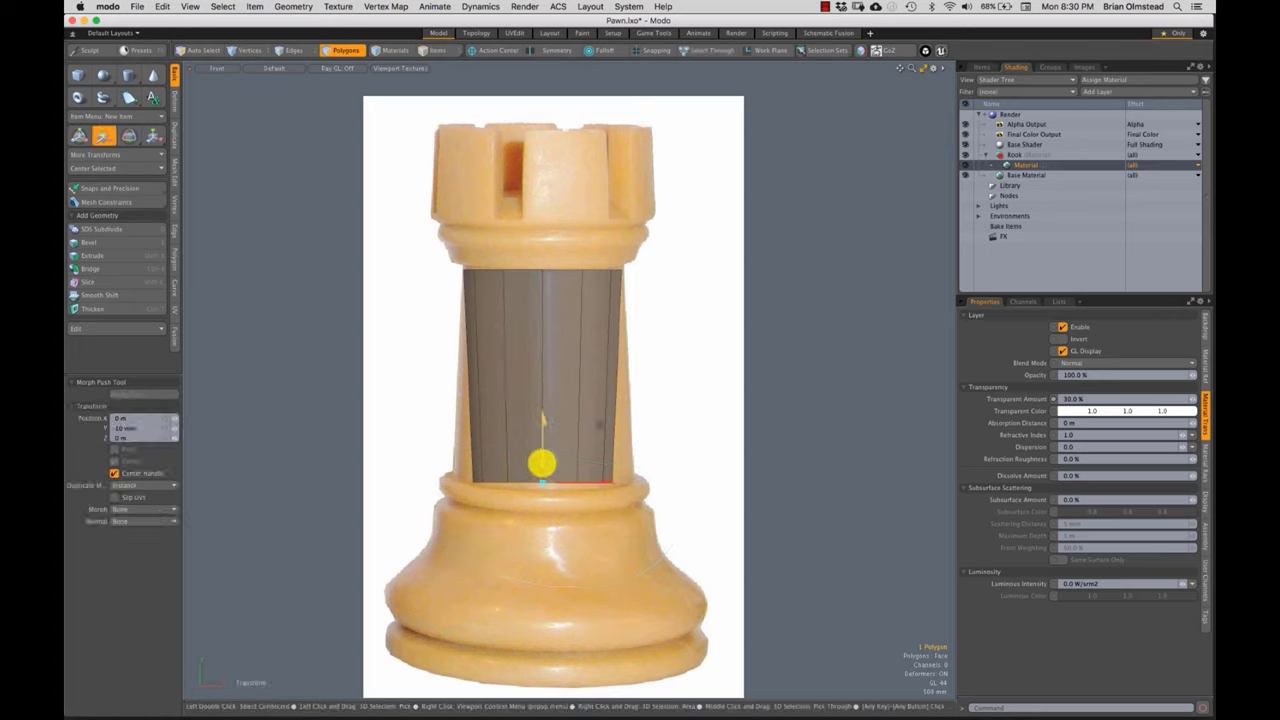
drag(545, 481, 568, 474)
- Undo the edits to both end faces, going back to the straight cylinder
key(super+z)
key(super+z)
key(super+z)
key(super+z)
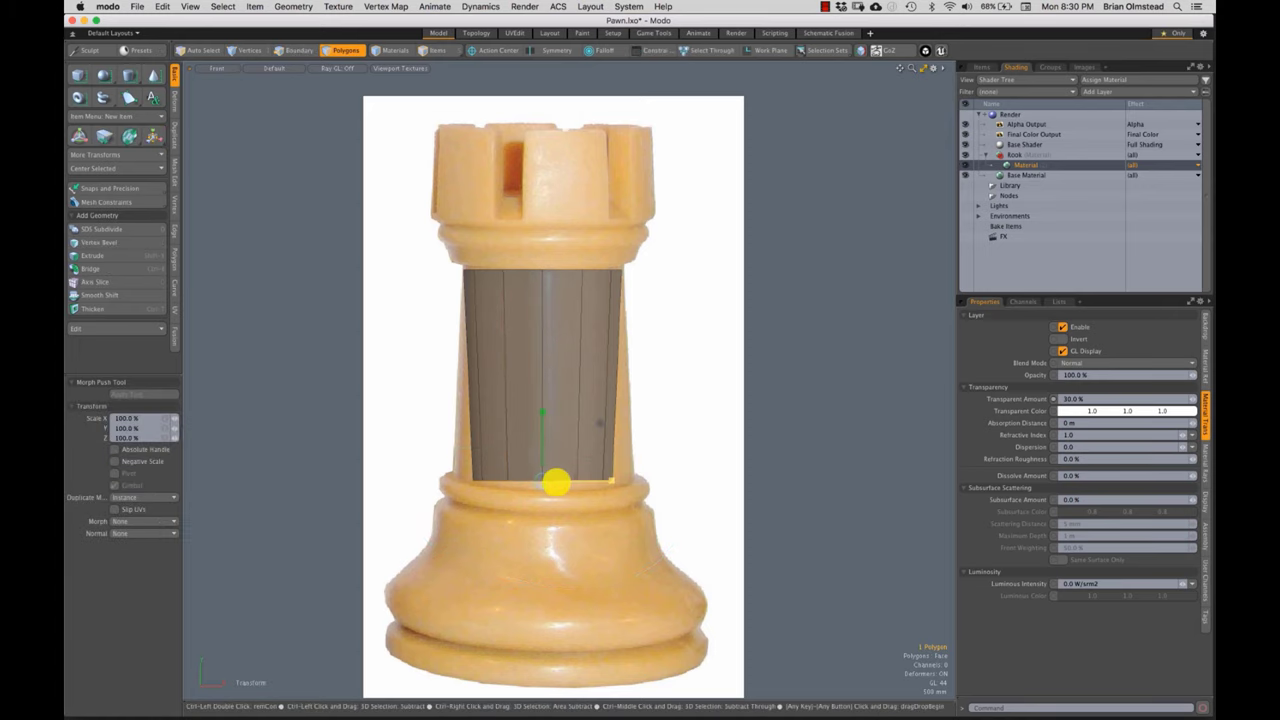
key(super+z)
key(super+z)
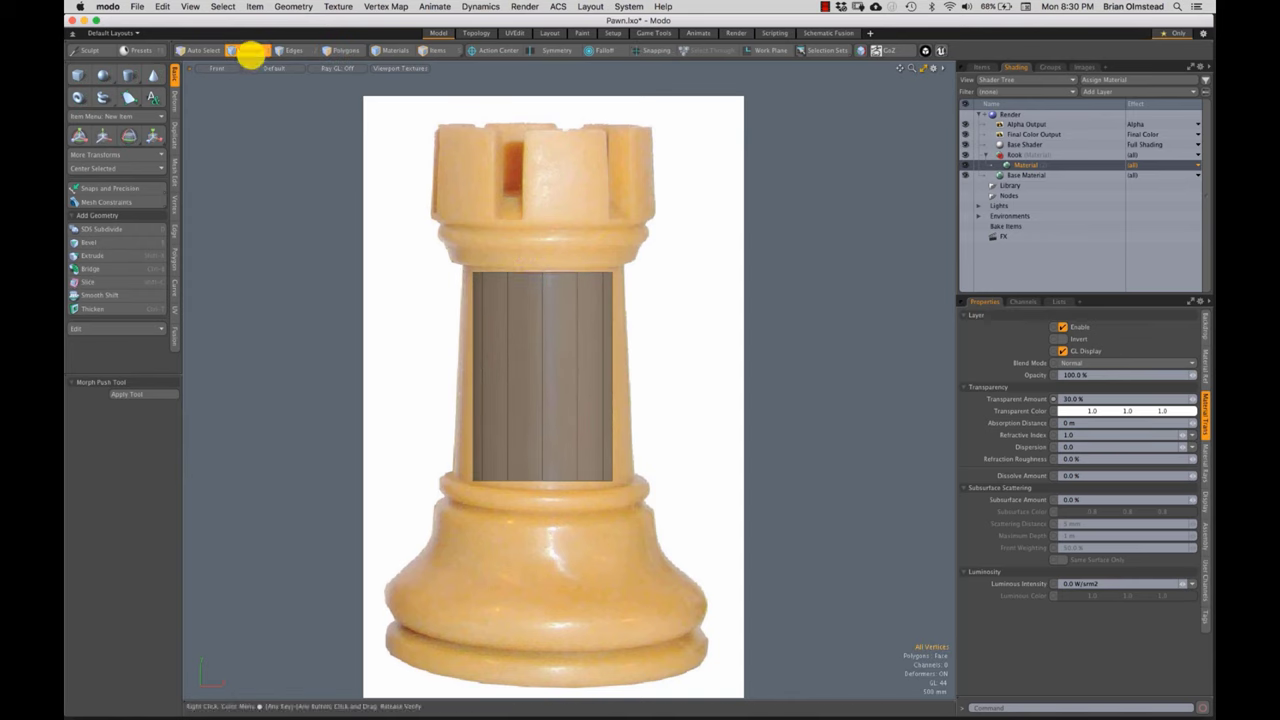
- Select the cylinder's top face, raise it 40 mm to the upper collar and scale it to 116%
click(342, 50)
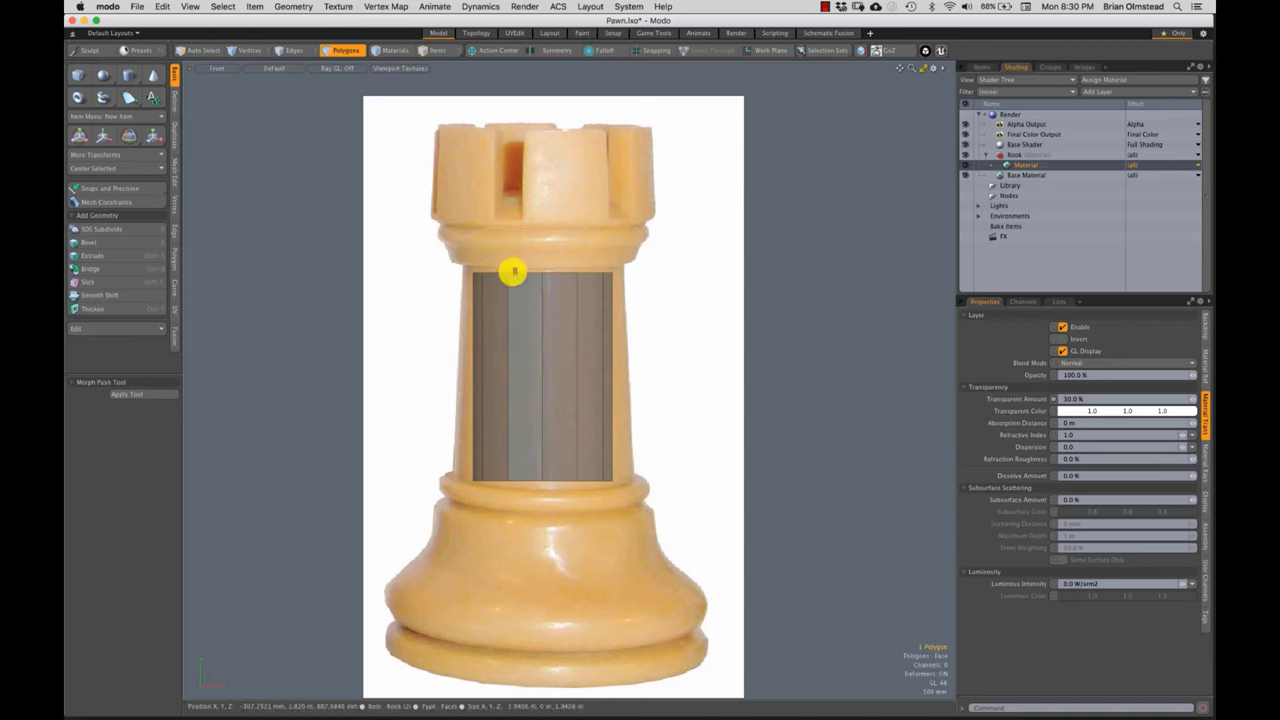
key(w)
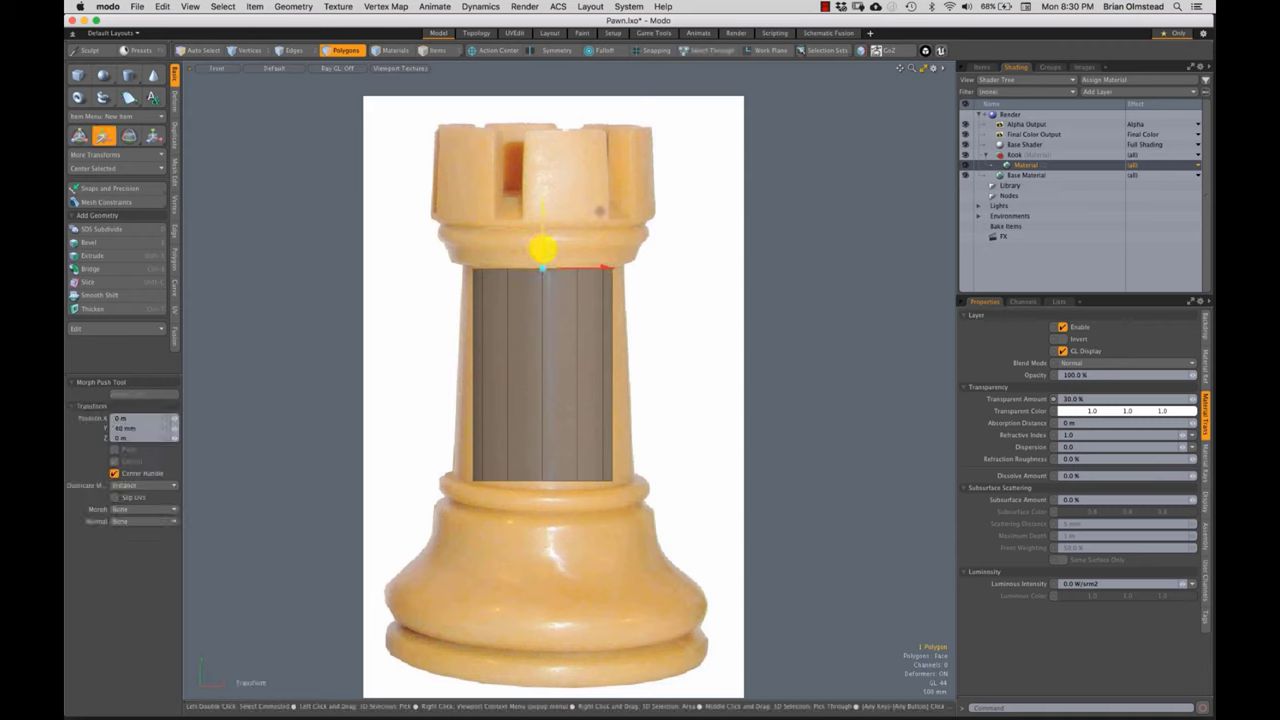
key(r)
drag(543, 277, 560, 265)
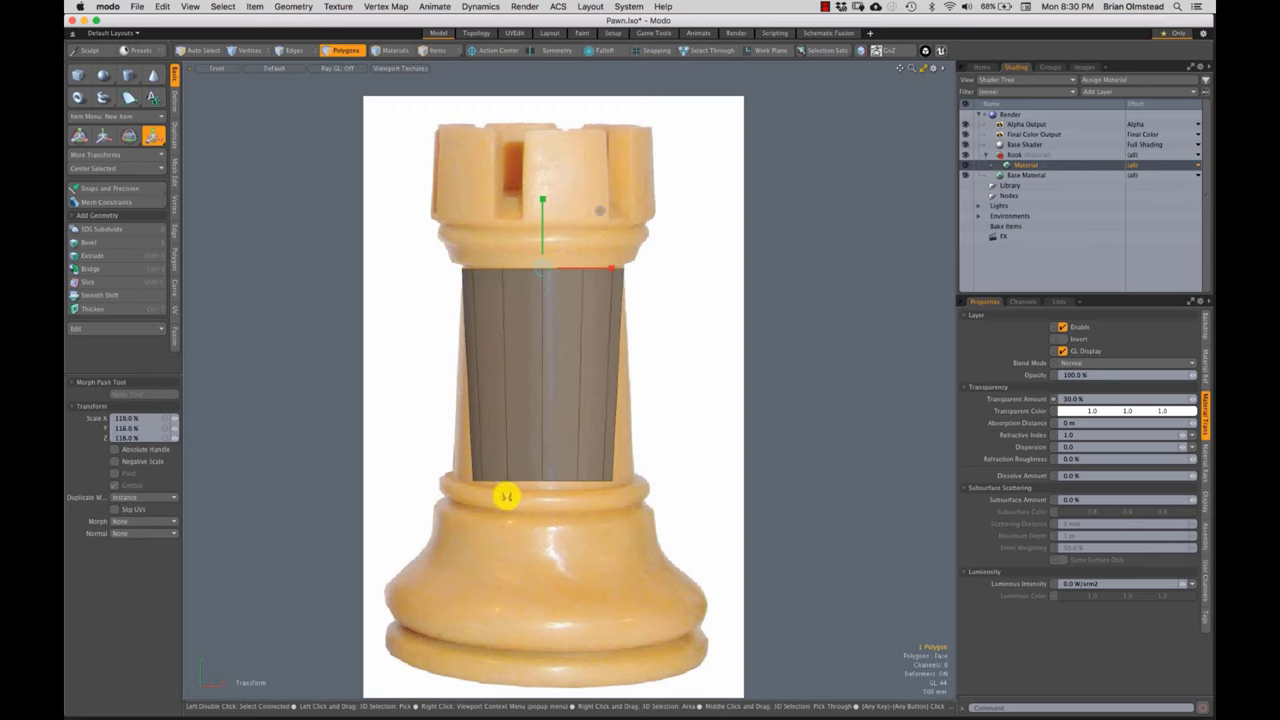
- Try moving the top face 50 mm down, and undo that move
key(w)
key(r)
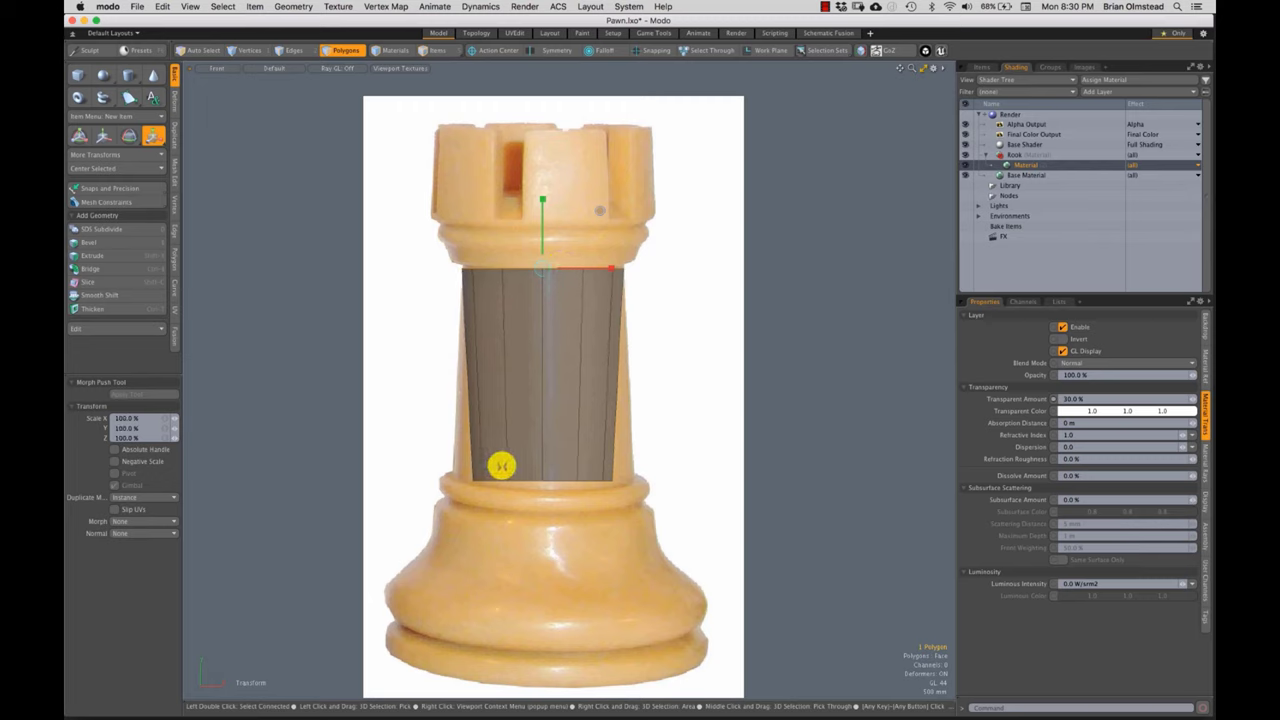
key(w)
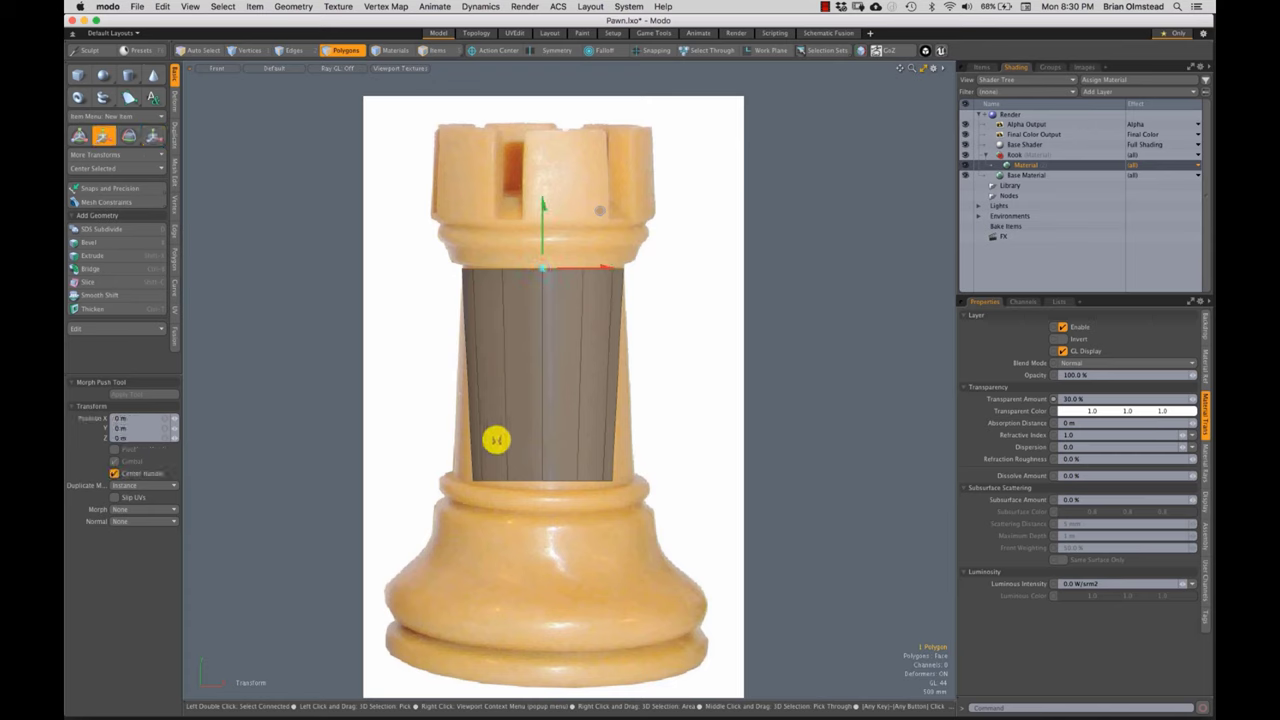
drag(494, 440, 446, 447)
key(super+z)
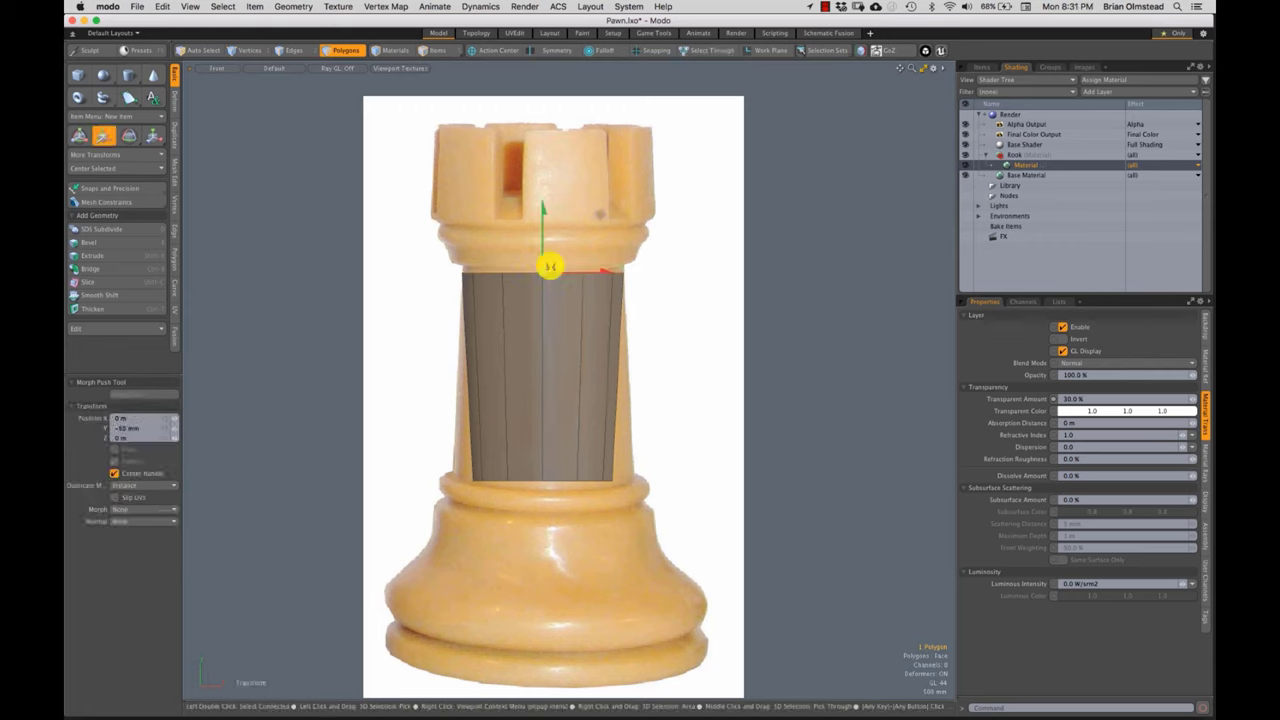
key(space)
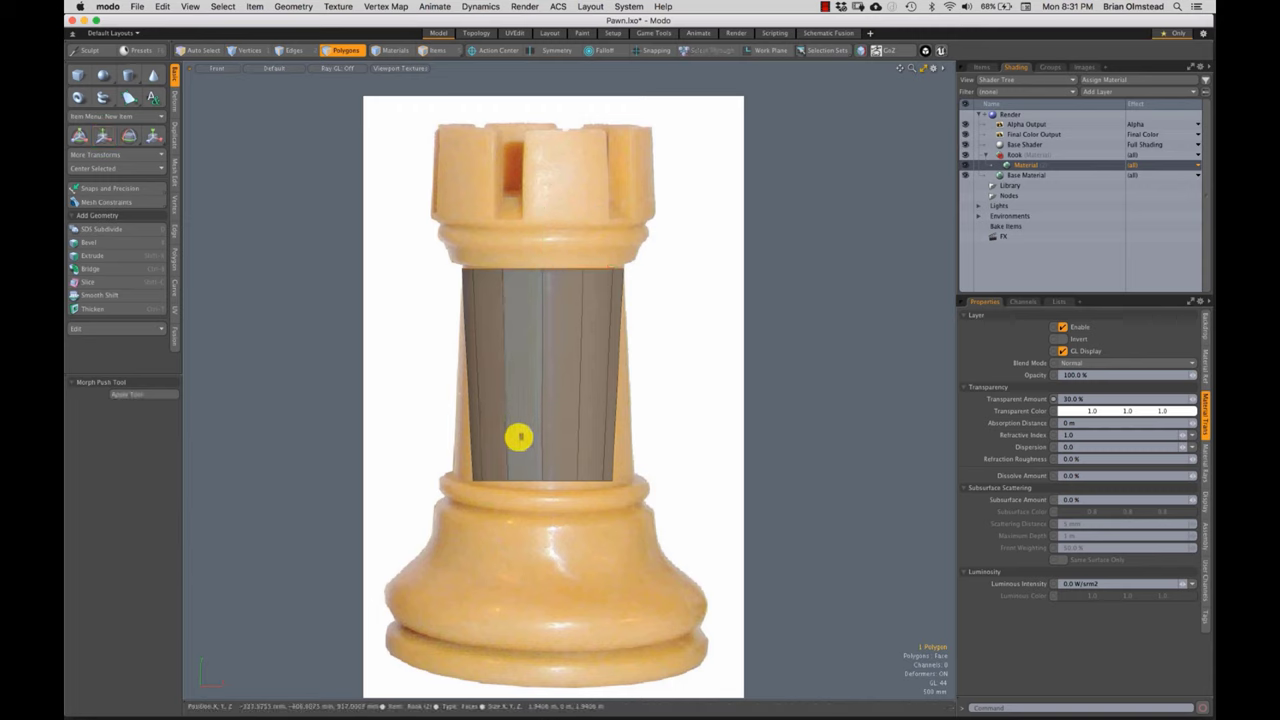
- Select the cylinder's bottom face, lower it slightly onto the lower collar and scale it to 132.5% to match the shaft's width
mouse_move(519, 437)
right_down()
mouse_move(414, 466)
mouse_move(597, 583)
mouse_move(653, 451)
mouse_move(620, 446)
right_up()
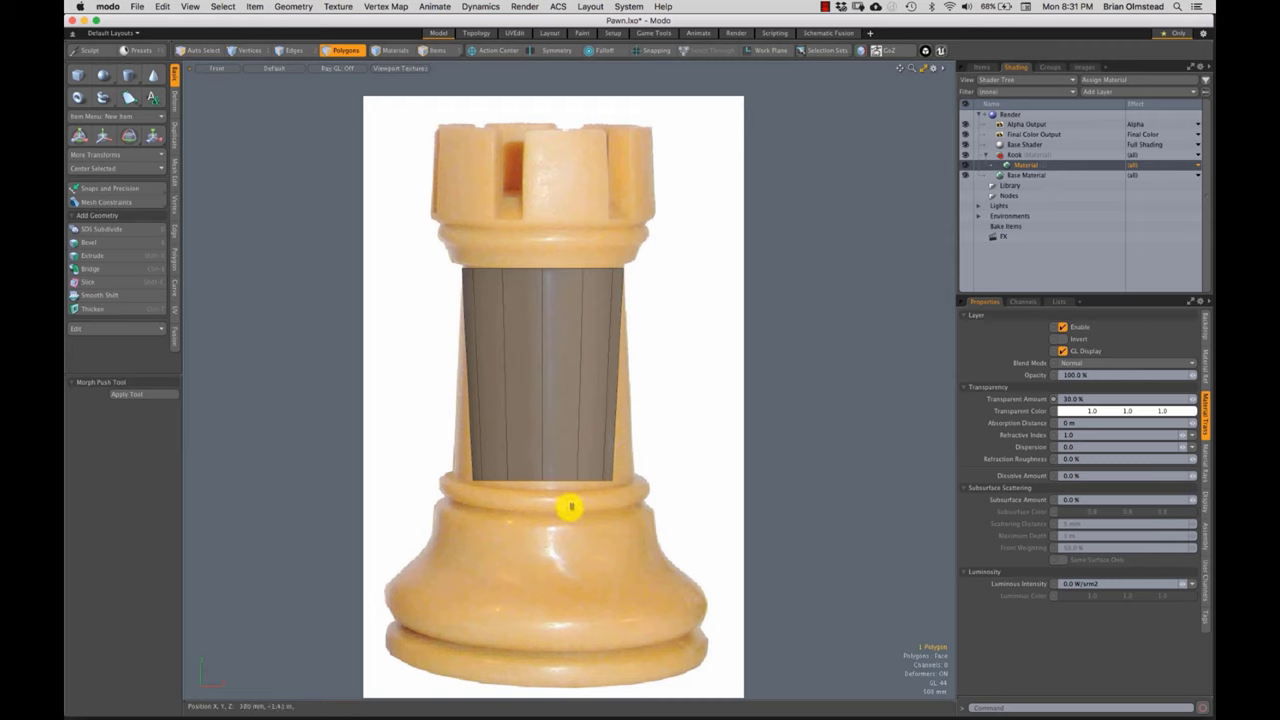
key(w)
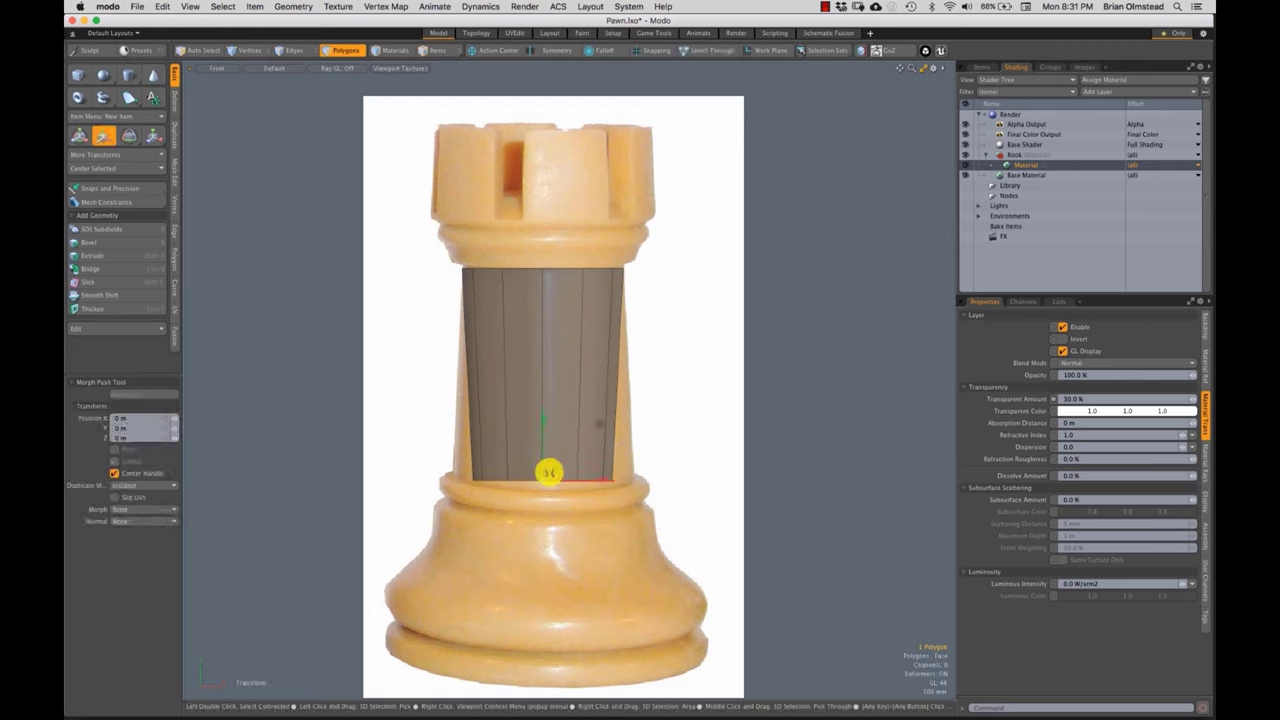
mouse_move(541, 466)
mouse_down()
mouse_move(543, 449)
mouse_move(543, 467)
mouse_up()
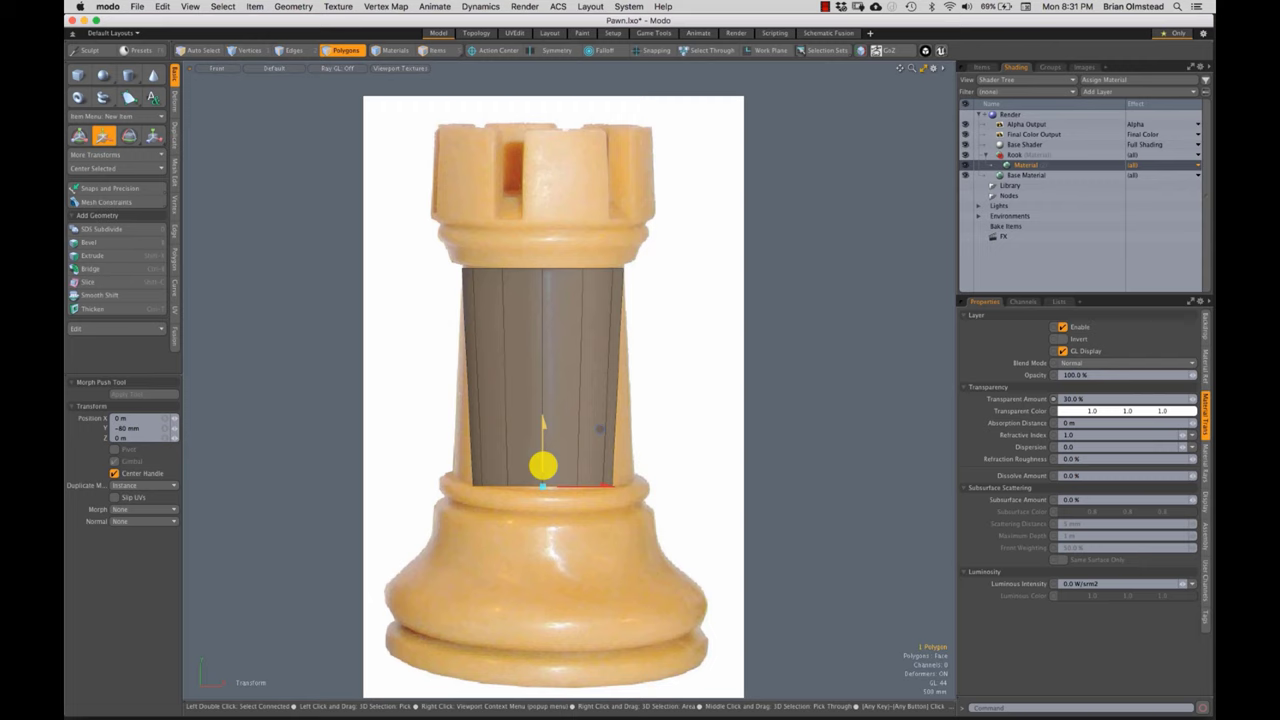
key(r)
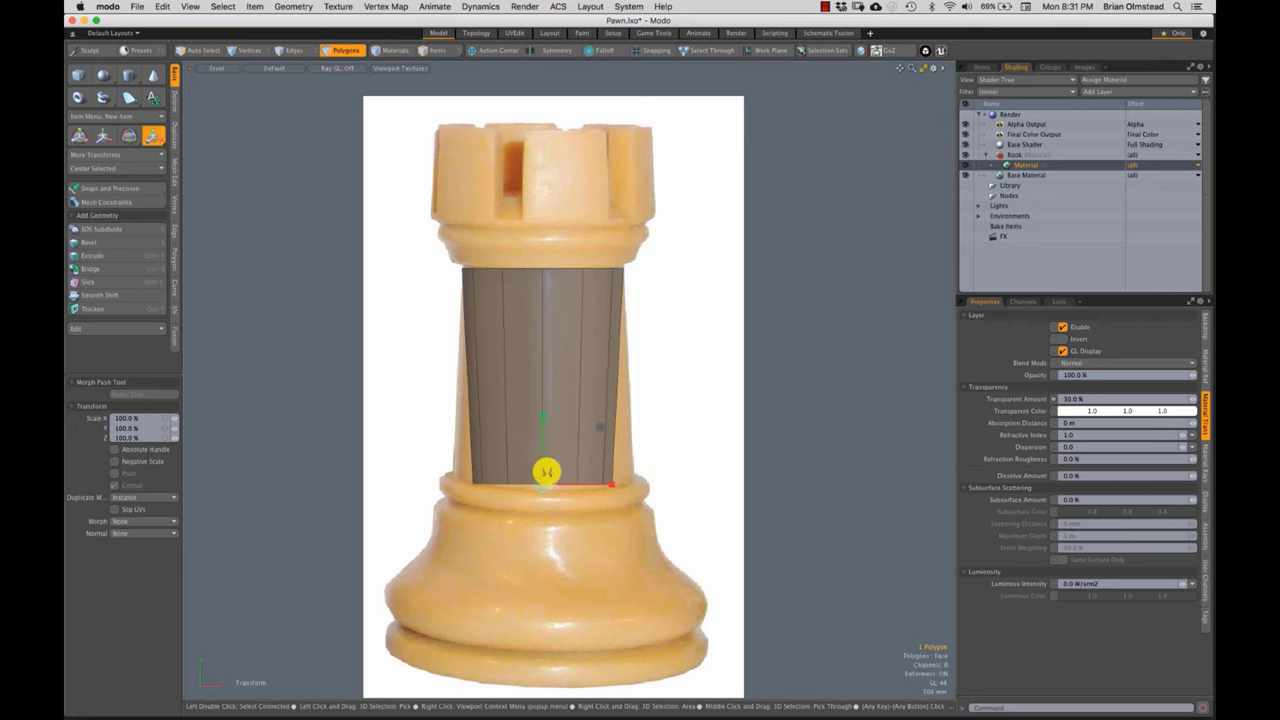
key(space)
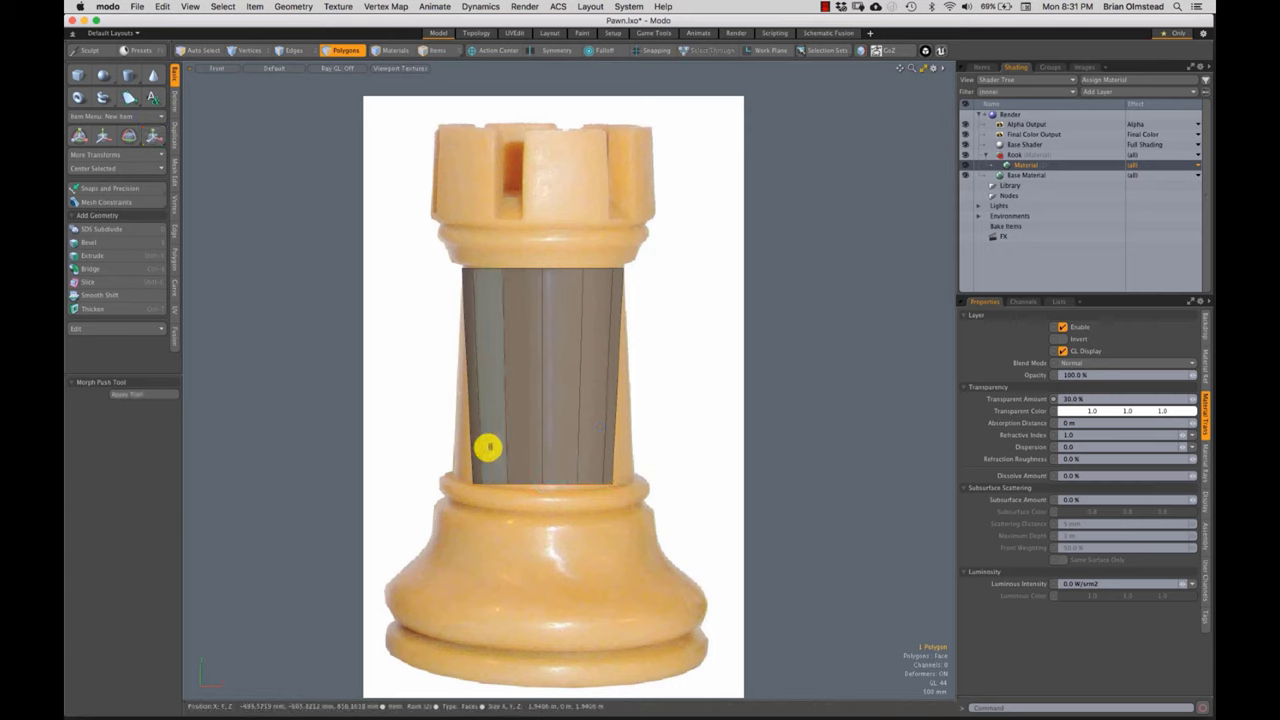
key(r)
drag(548, 484, 580, 469)
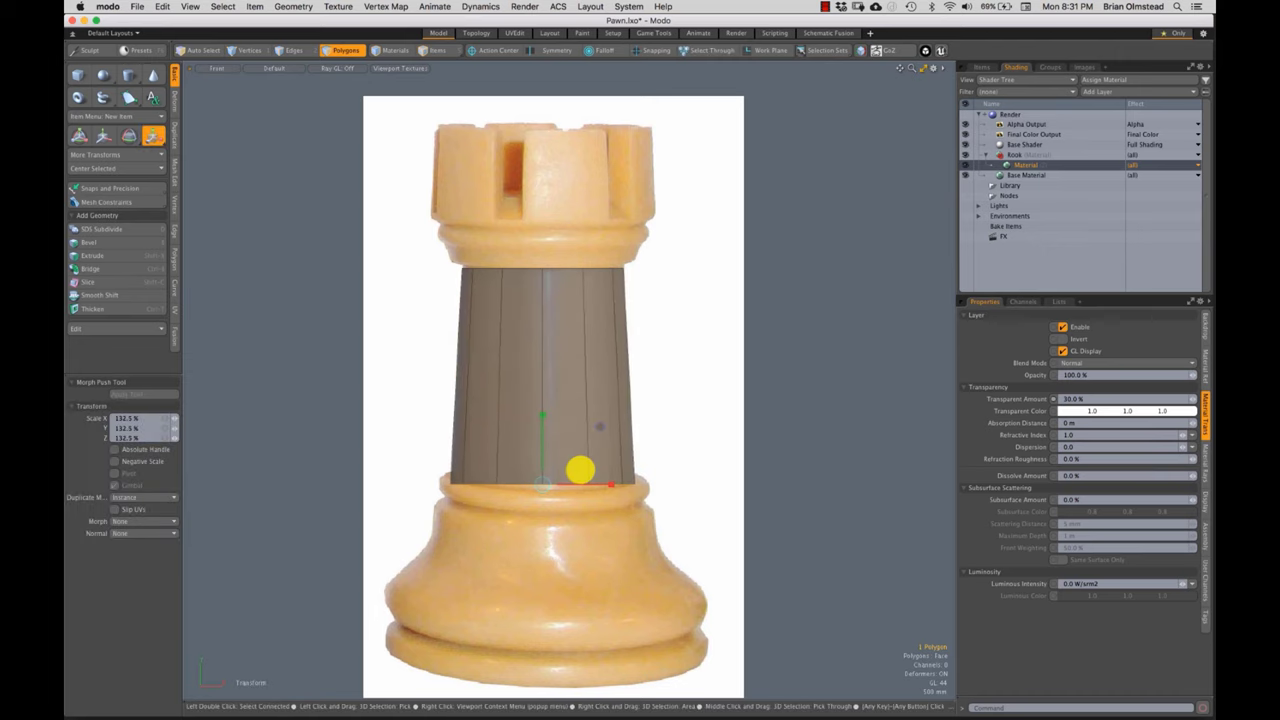
key(space)
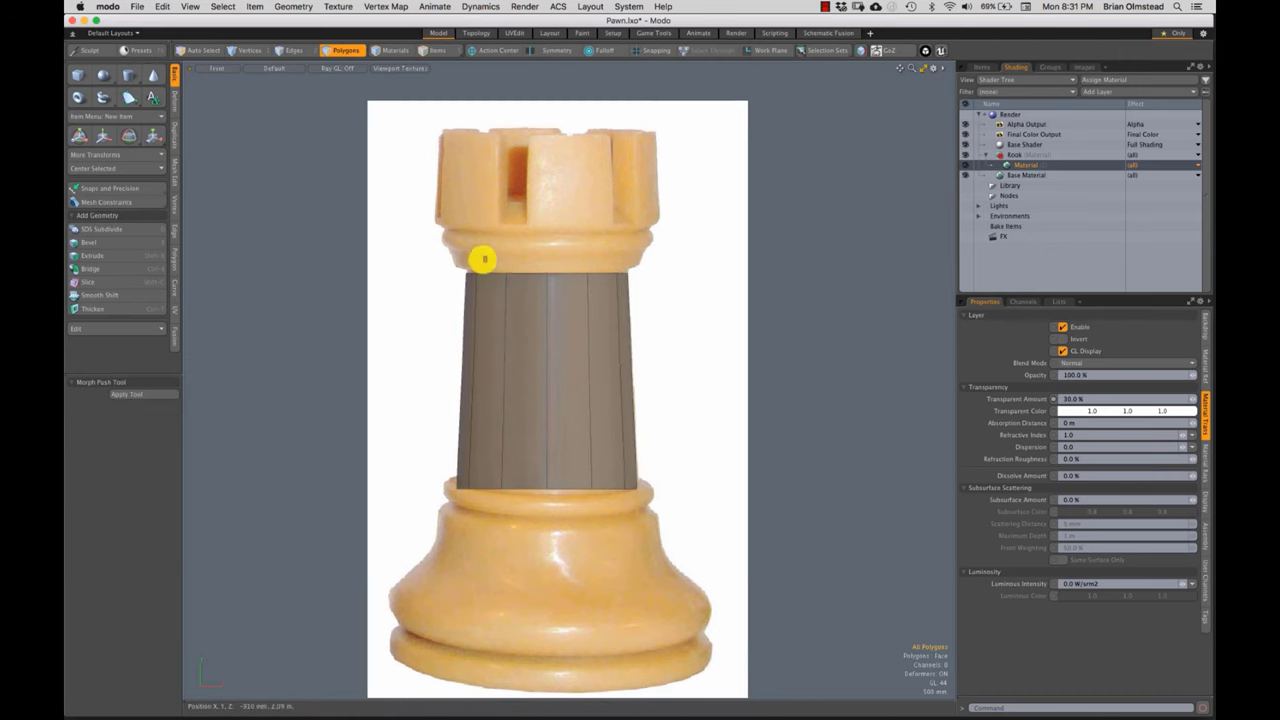
- Raise the bottom face 130 mm so that it ends at the upper edge of the lower collar
alt+drag(489, 429, 495, 363)
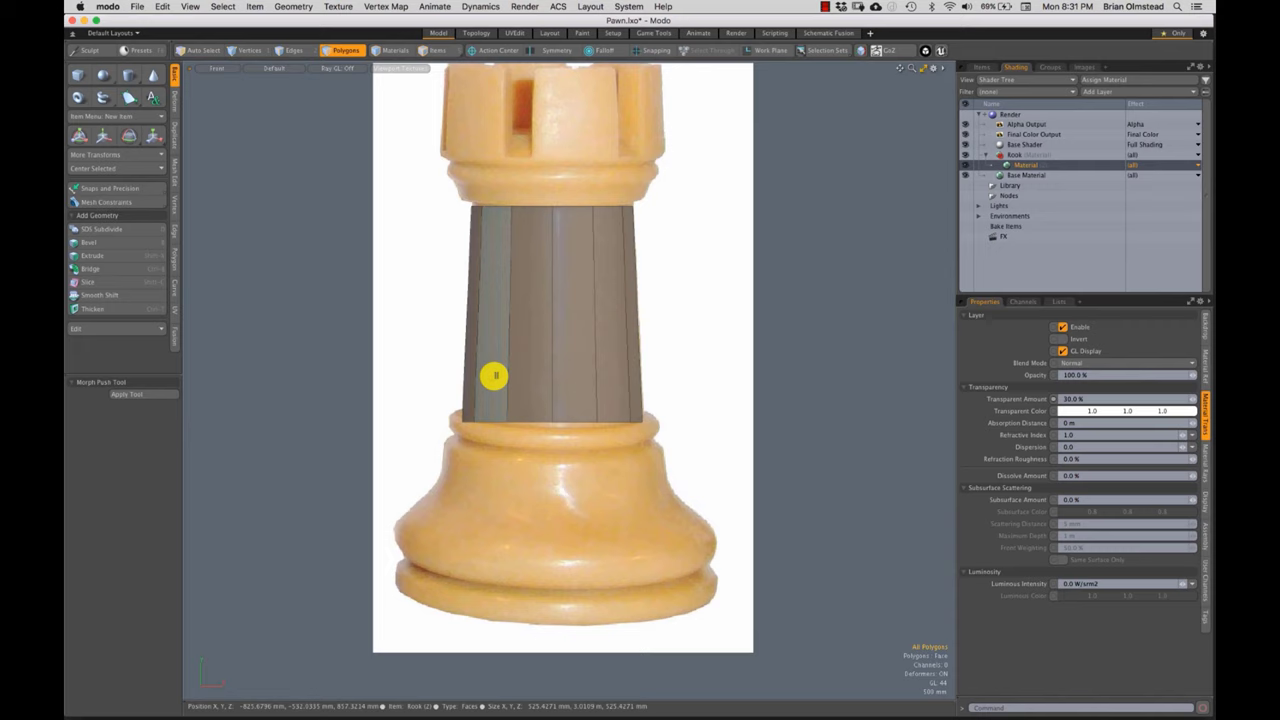
key(w)
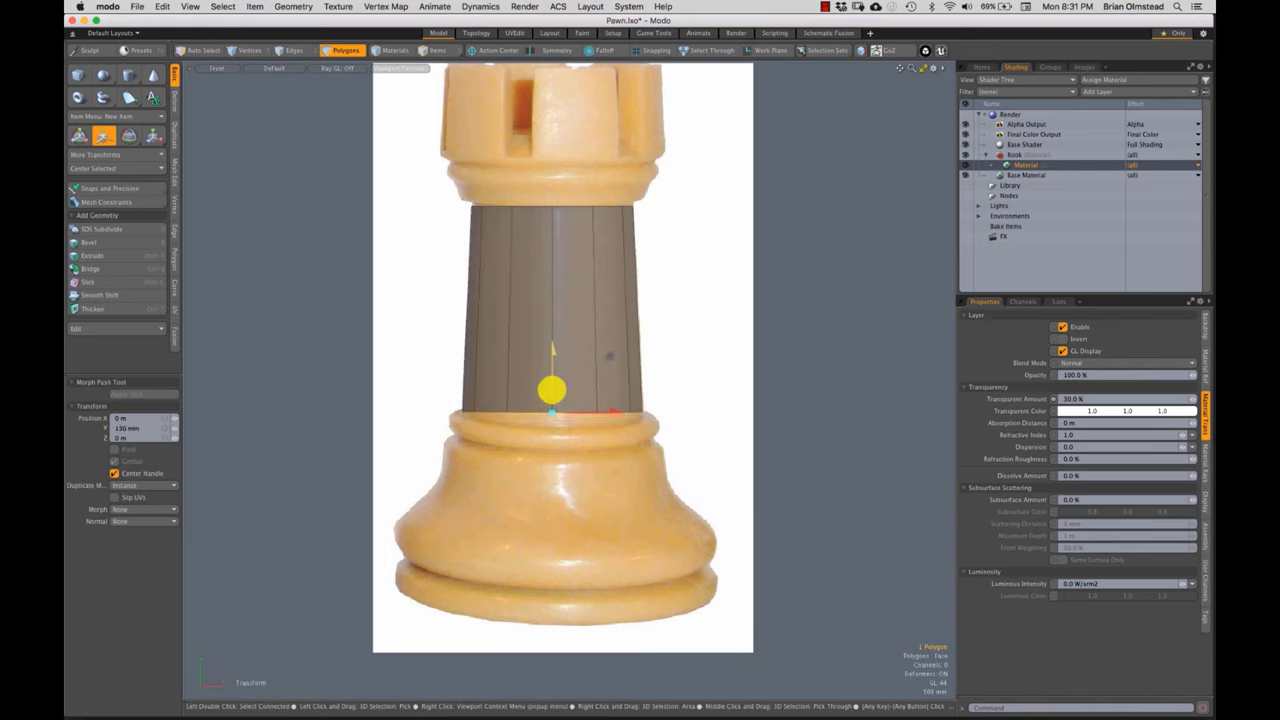
key(space)
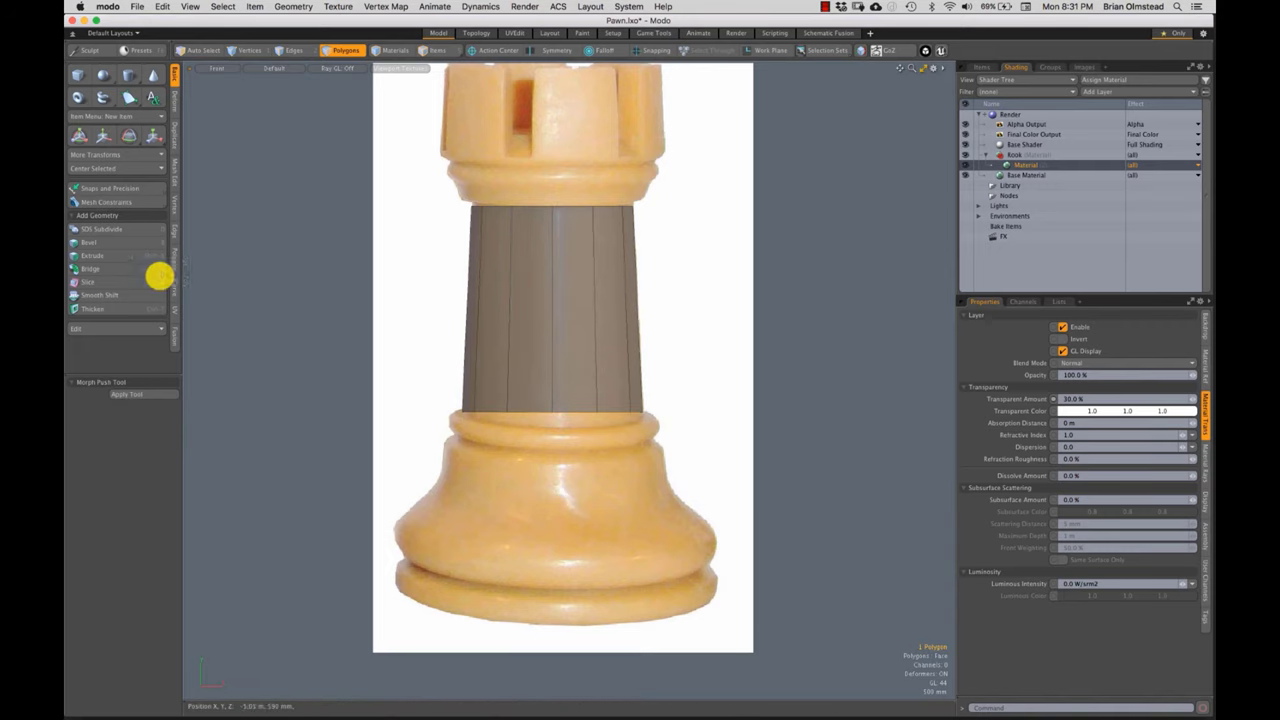
- Extrude the bottom face down to the collar's lower edge and scale the new end face up slightly
click(172, 186)
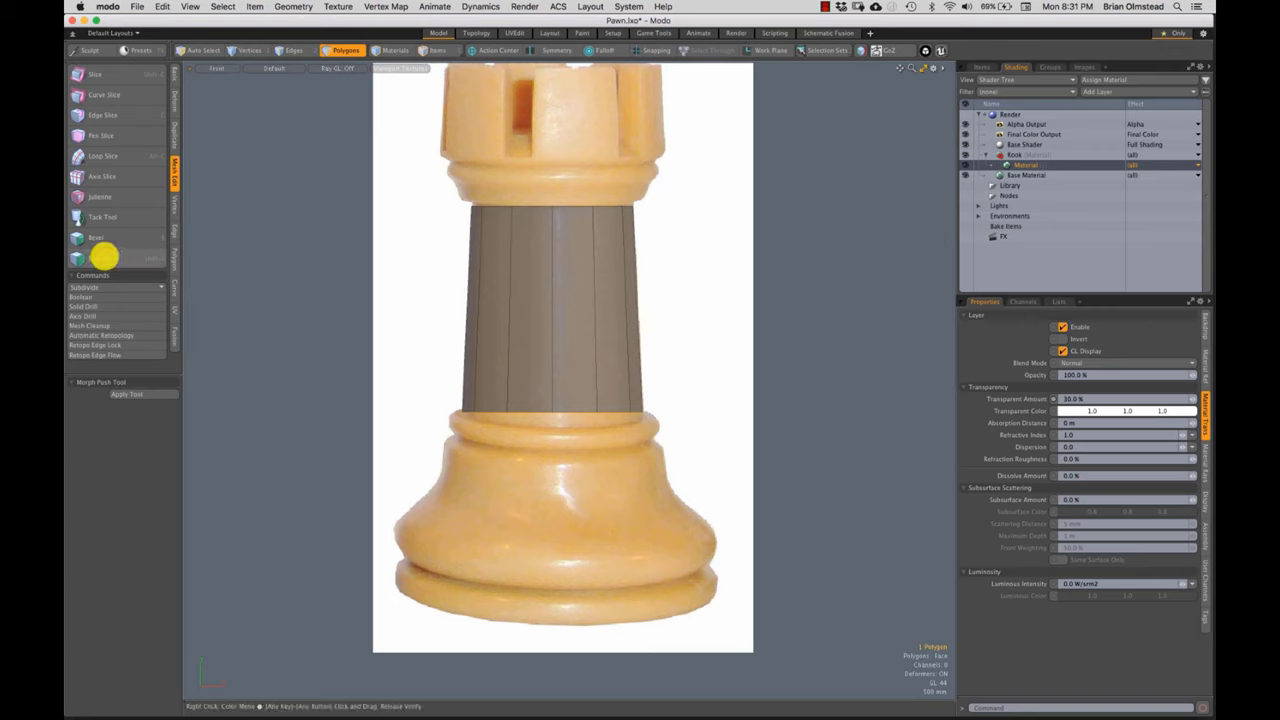
click(100, 258)
drag(553, 386, 548, 410)
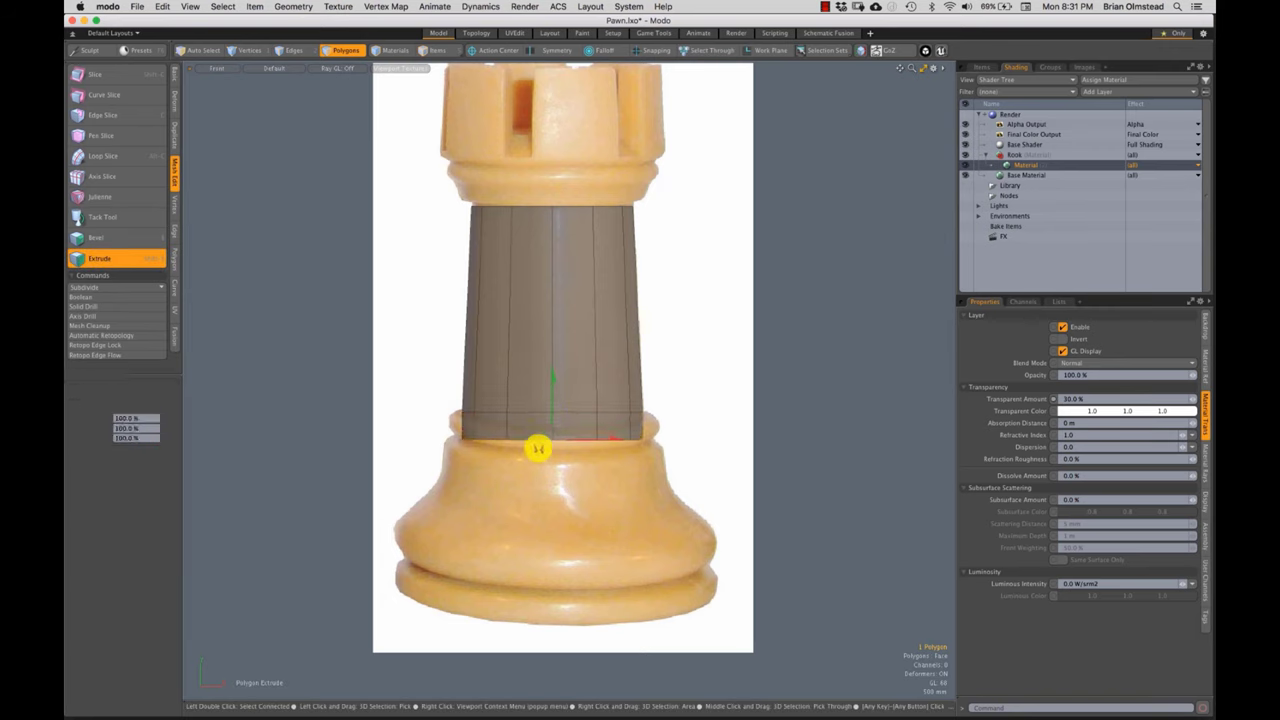
key(r)
key(space)
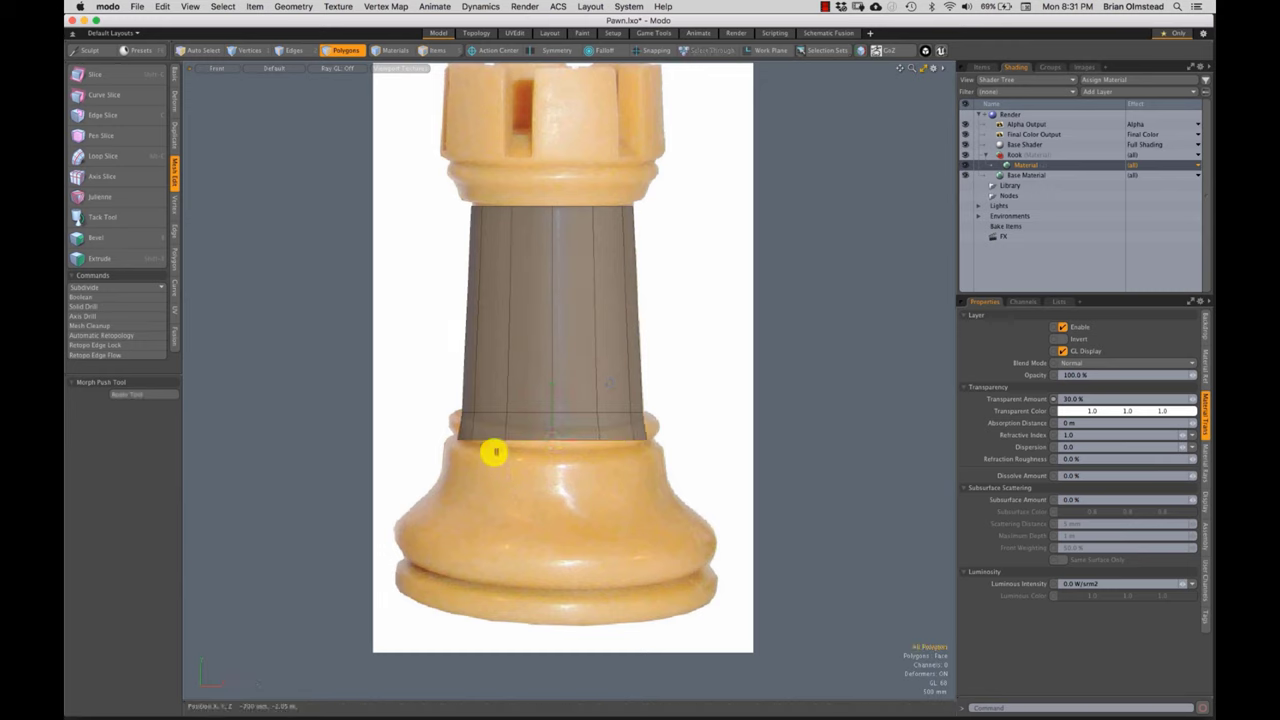
- Loop-slice the lower collar band once at its middle and scale the new edge loop up to about 119%
key(2)
drag(470, 423, 513, 421)
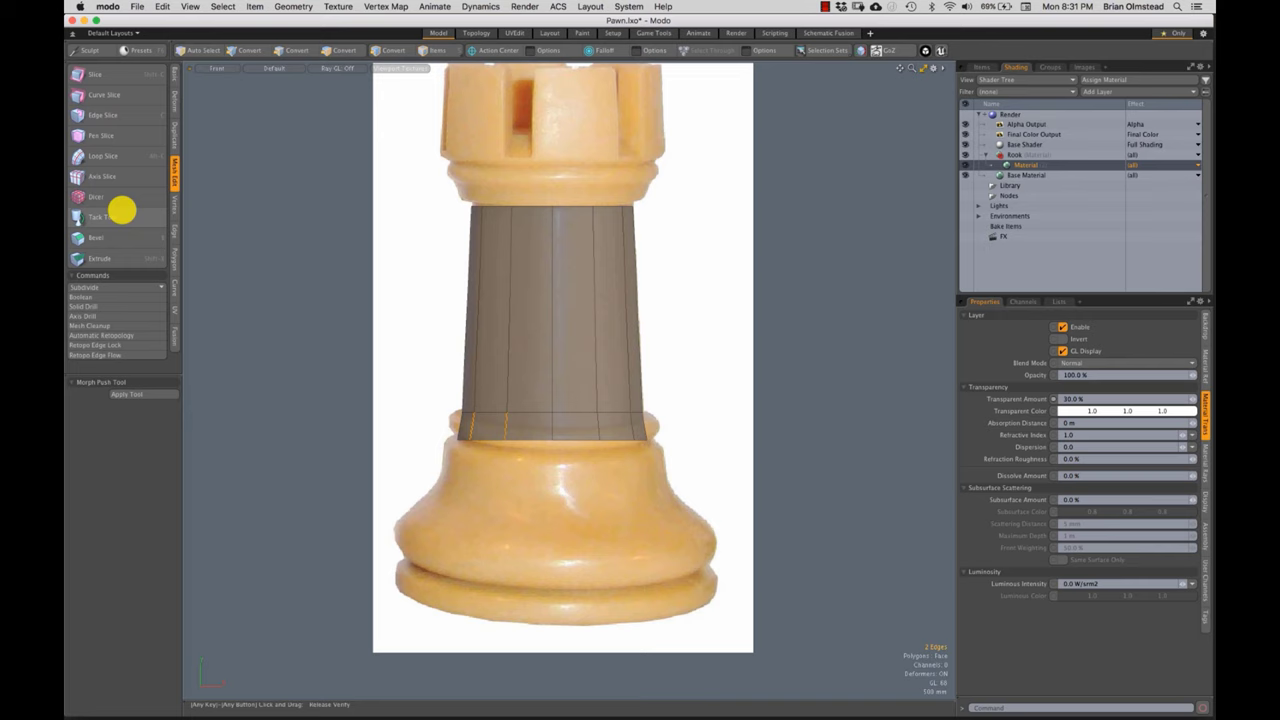
click(101, 158)
scroll(509, 456, up, 2)
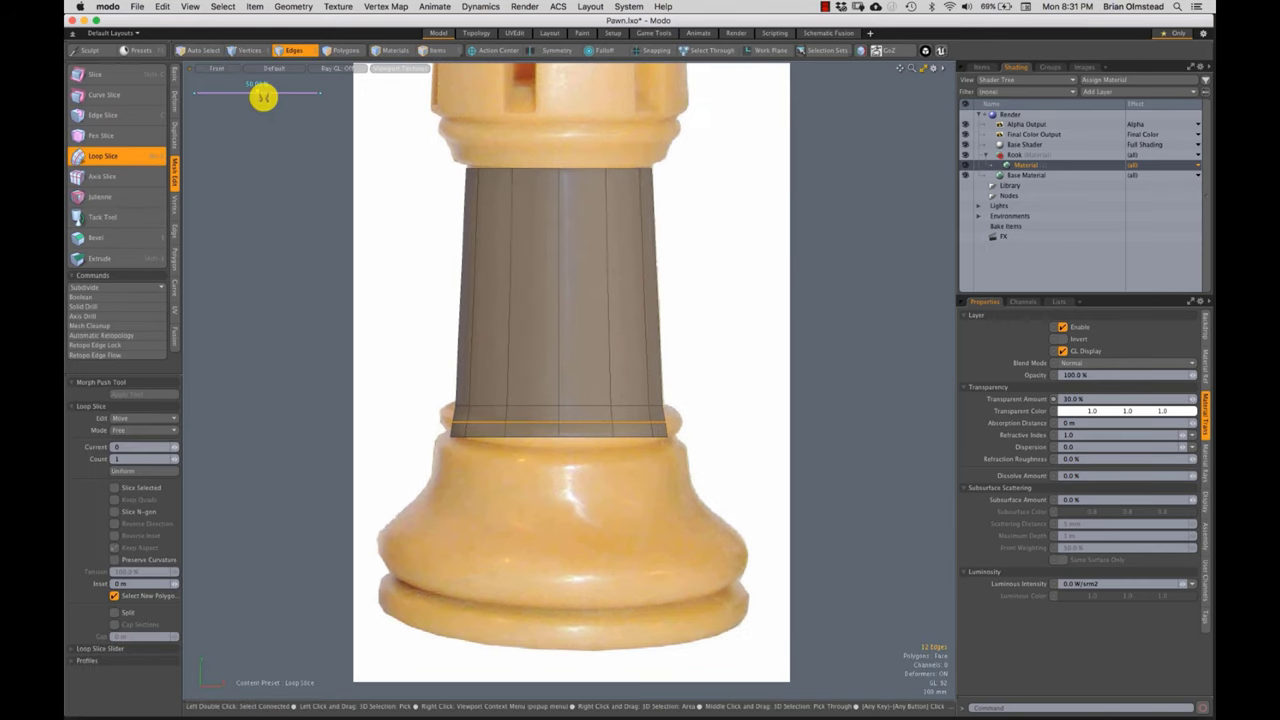
key(r)
scroll(555, 430, up, 3)
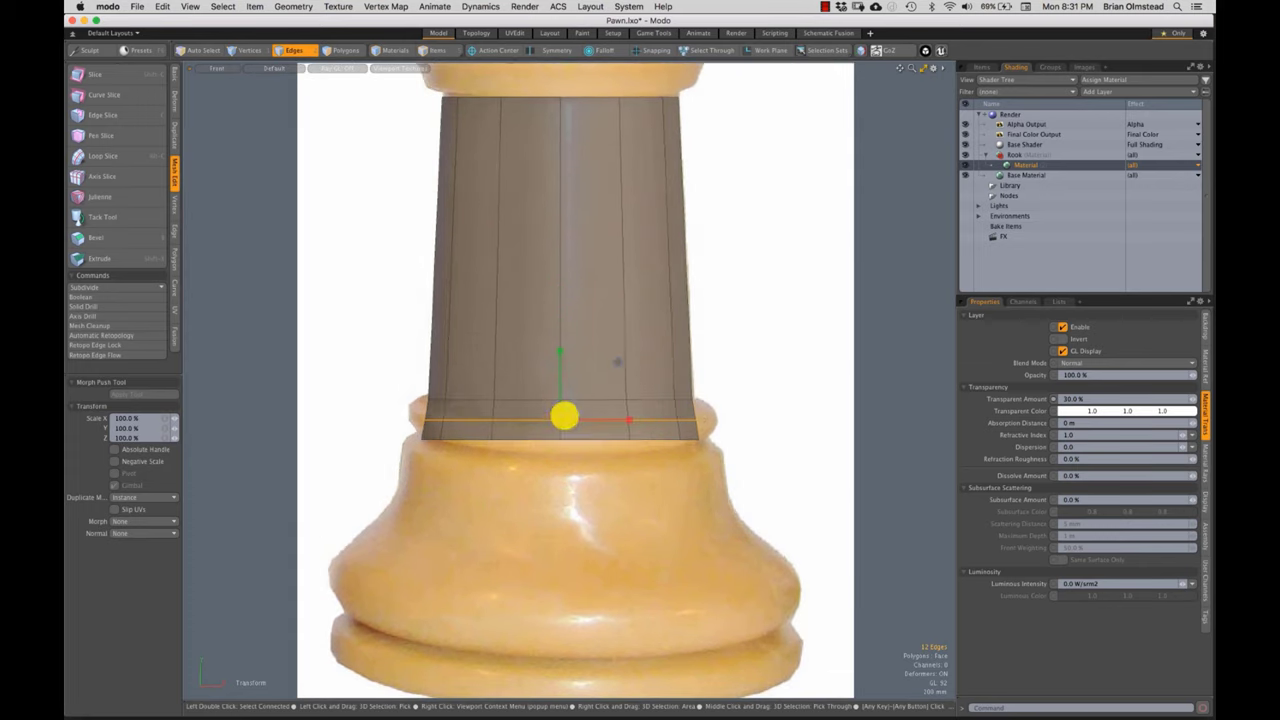
drag(563, 414, 584, 410)
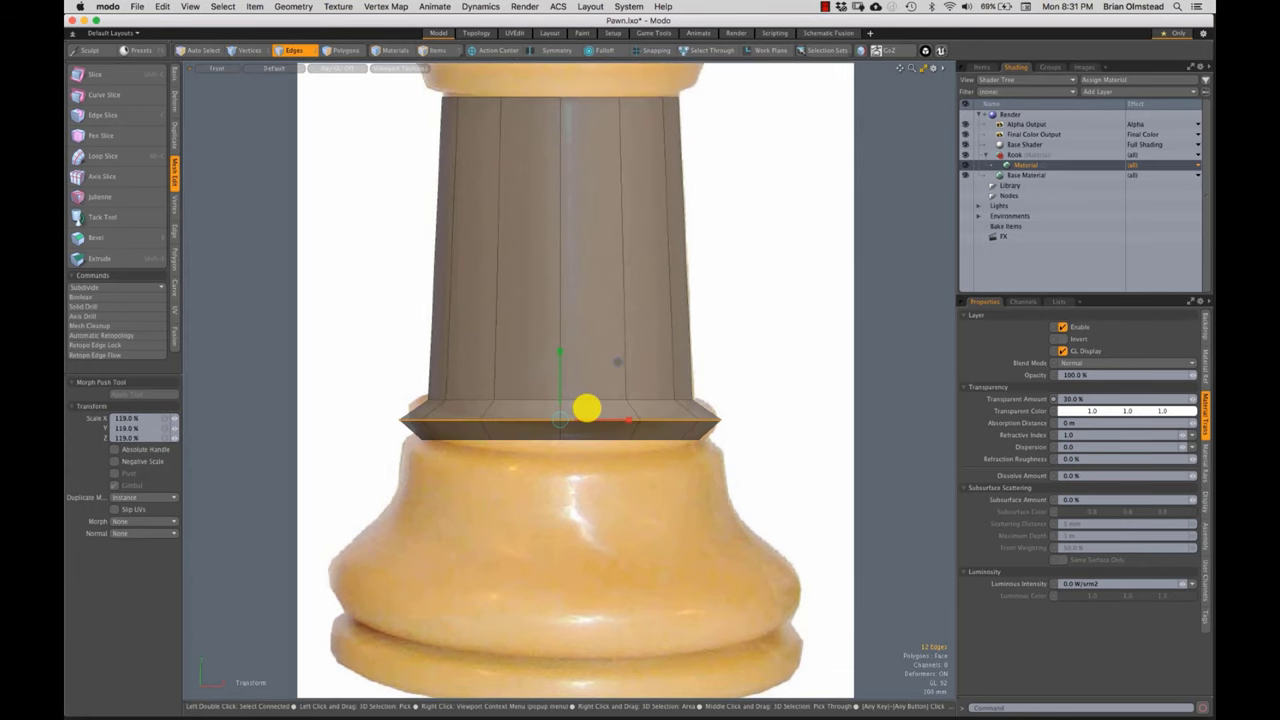
key(space)
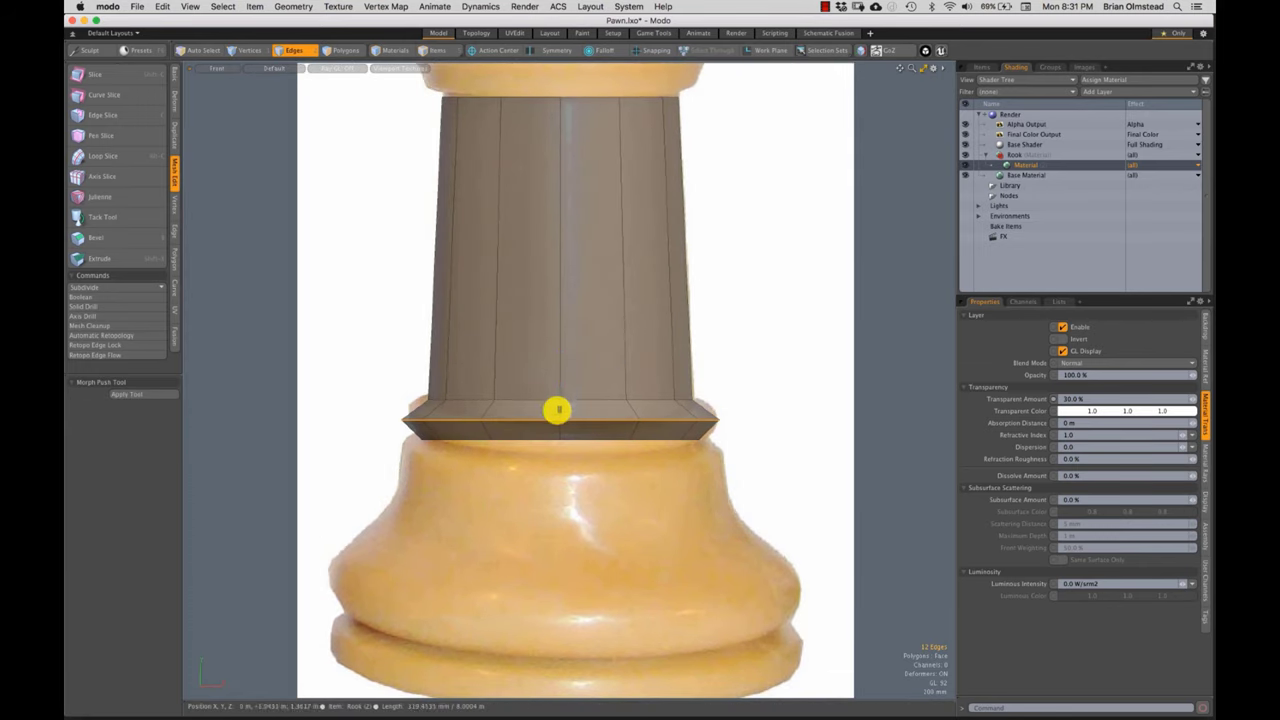
- Bevel the lower collar's middle edge loop with a 150 mm inset
key(b)
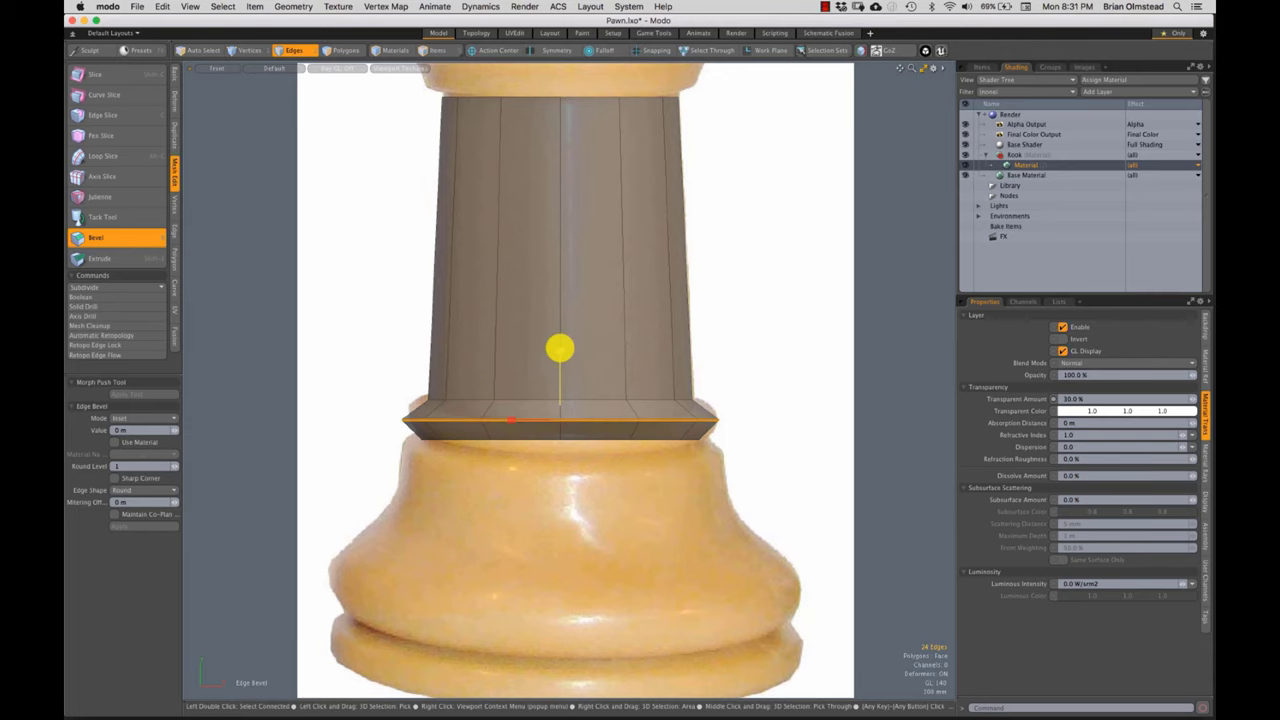
drag(559, 347, 559, 334)
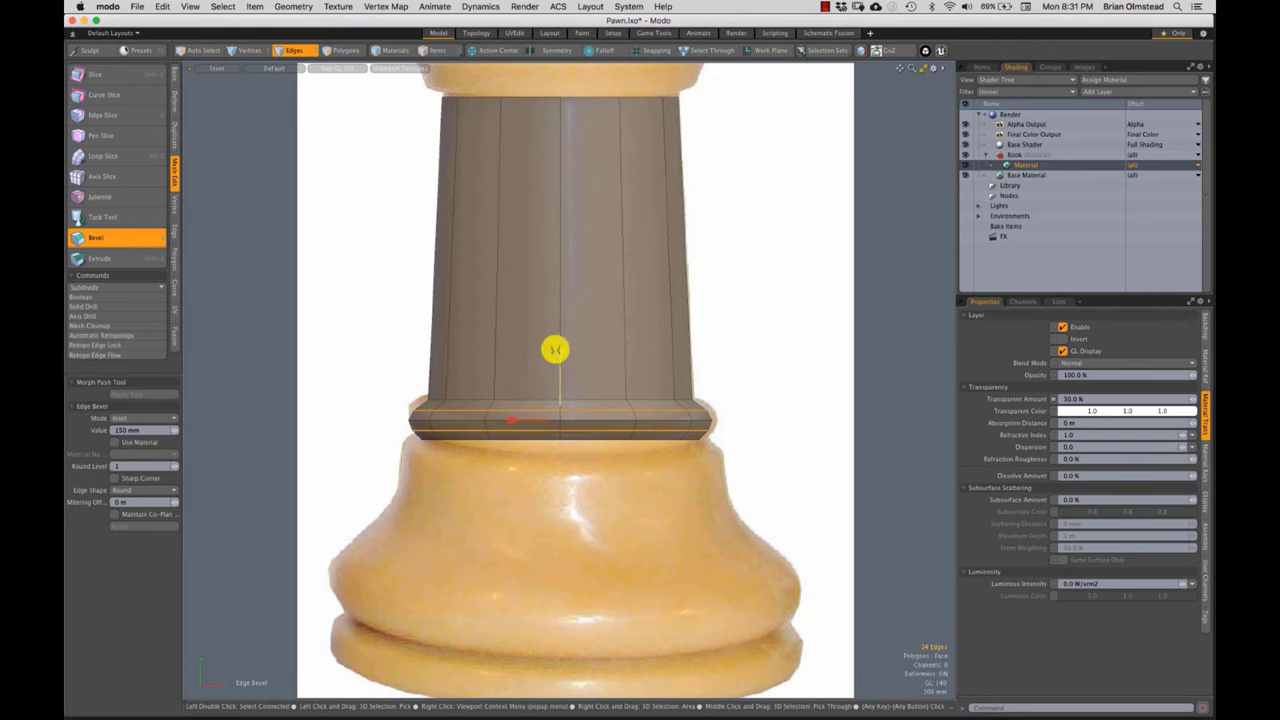
key(space)
- Select the bottom face beneath the lower collar and switch to an orbited Perspective view of it
alt+shift+drag(485, 480, 469, 433)
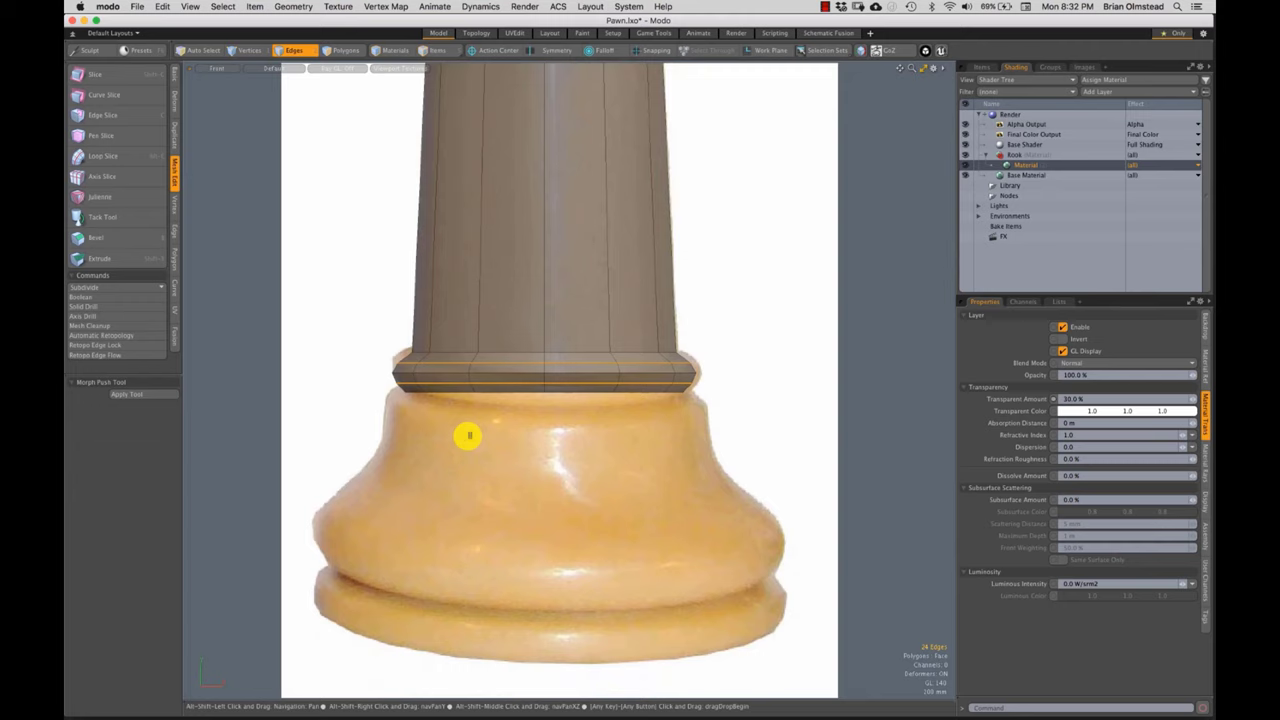
key(3)
ctrl+alt+drag(406, 406, 418, 410)
alt+shift+drag(418, 410, 417, 380)
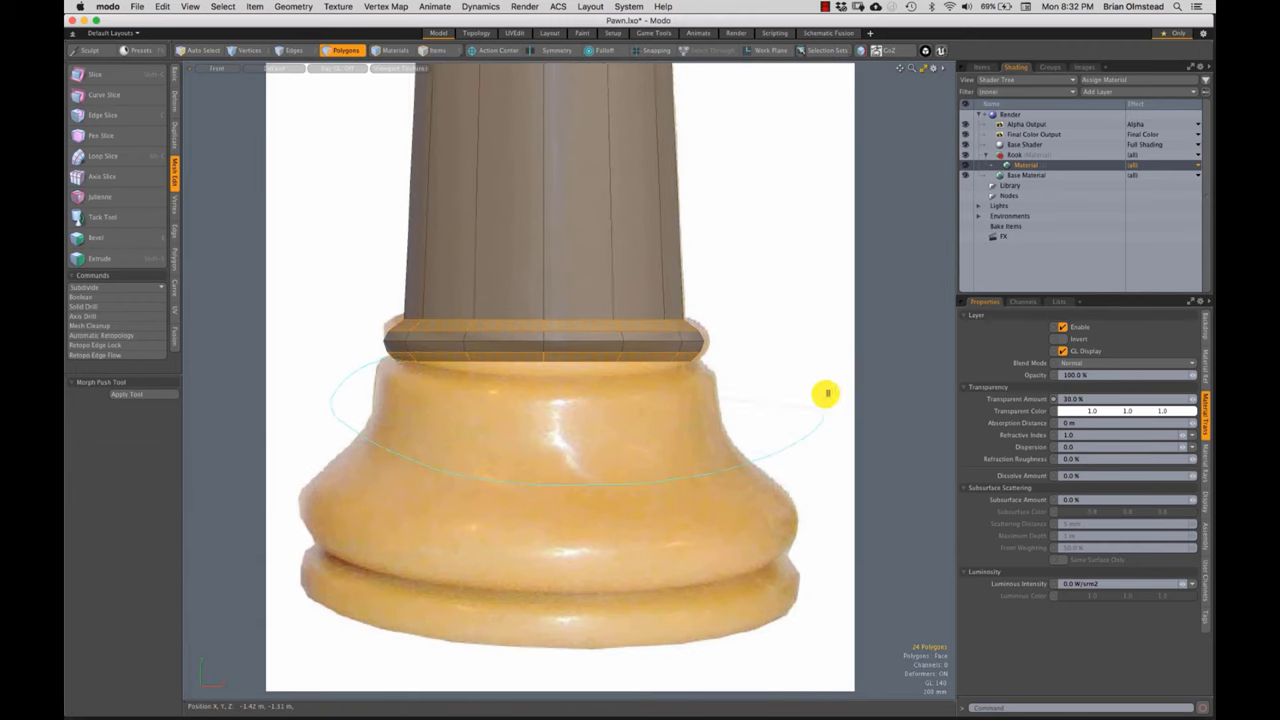
click(827, 356)
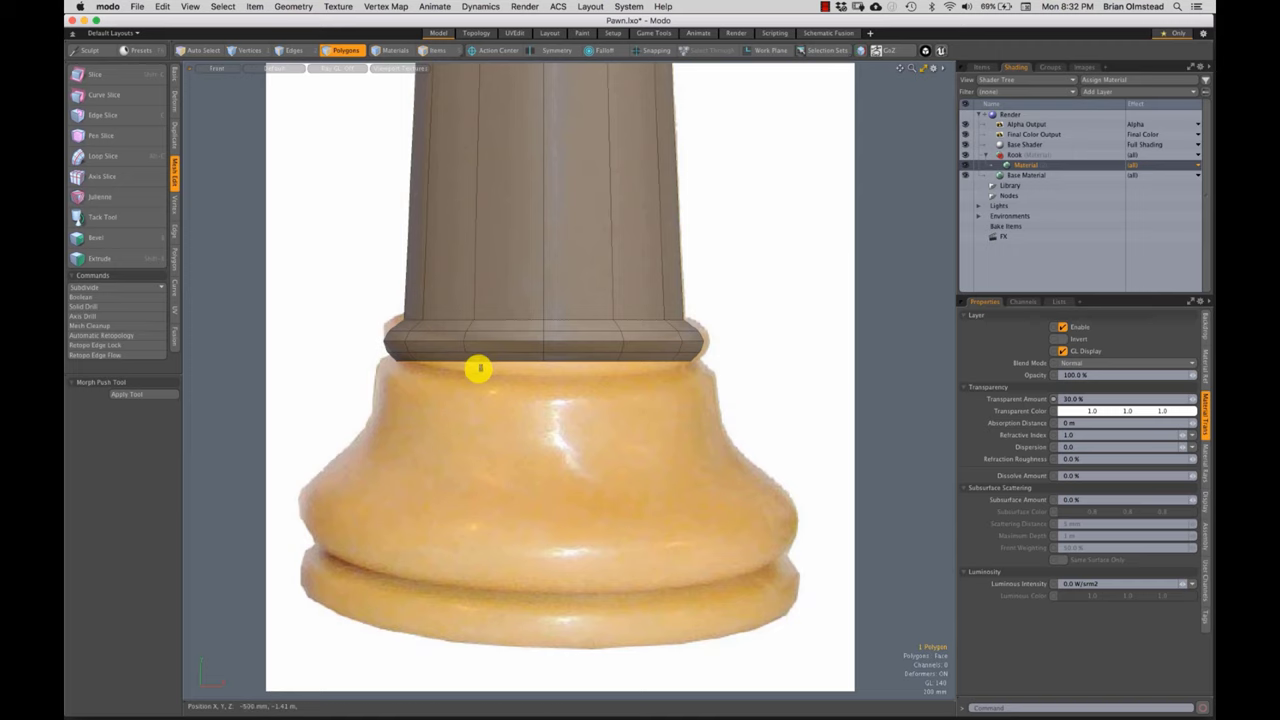
key(ctrl+space)
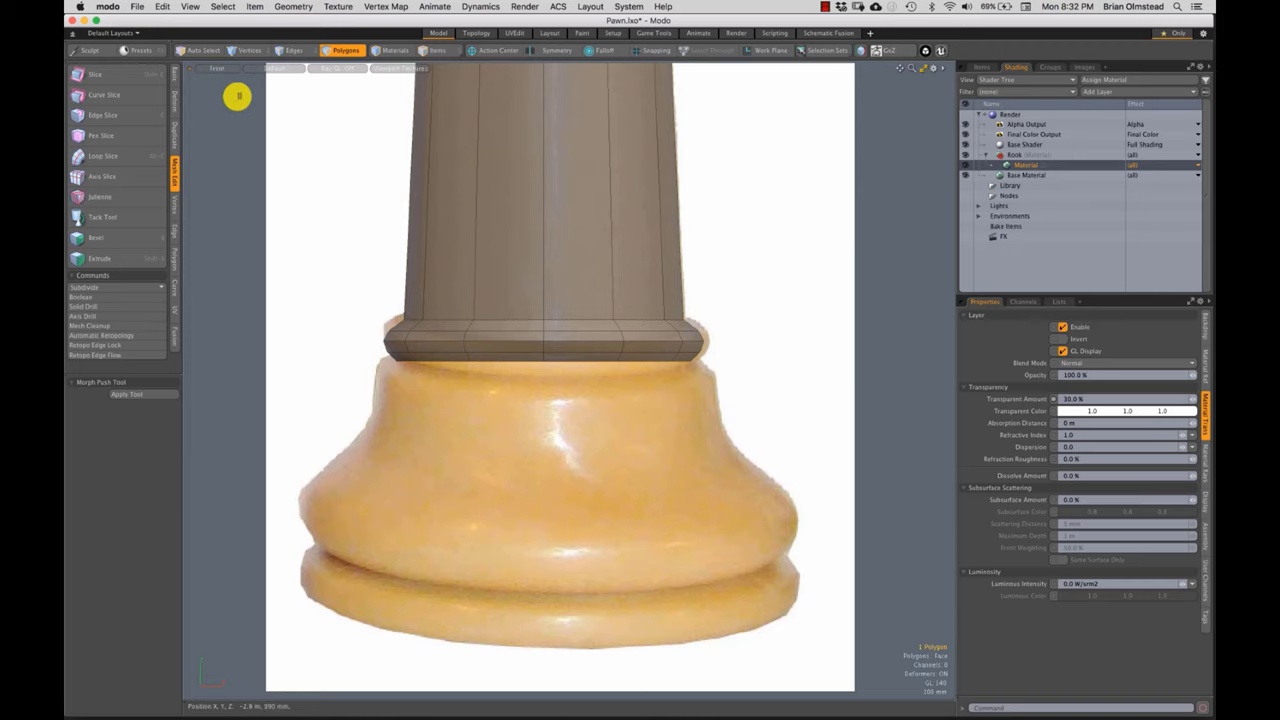
click(220, 66)
click(222, 92)
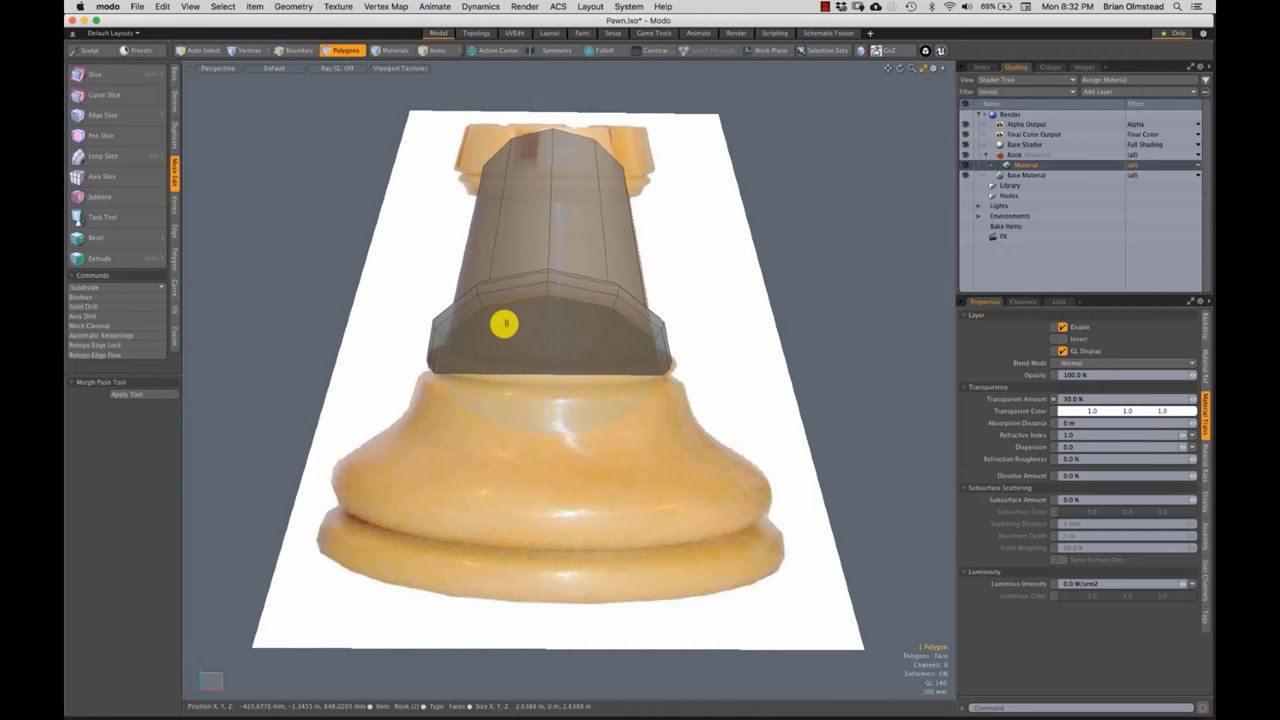
click(210, 67)
mouse_move(218, 80)
click(228, 193)
alt+drag(576, 386, 589, 437)
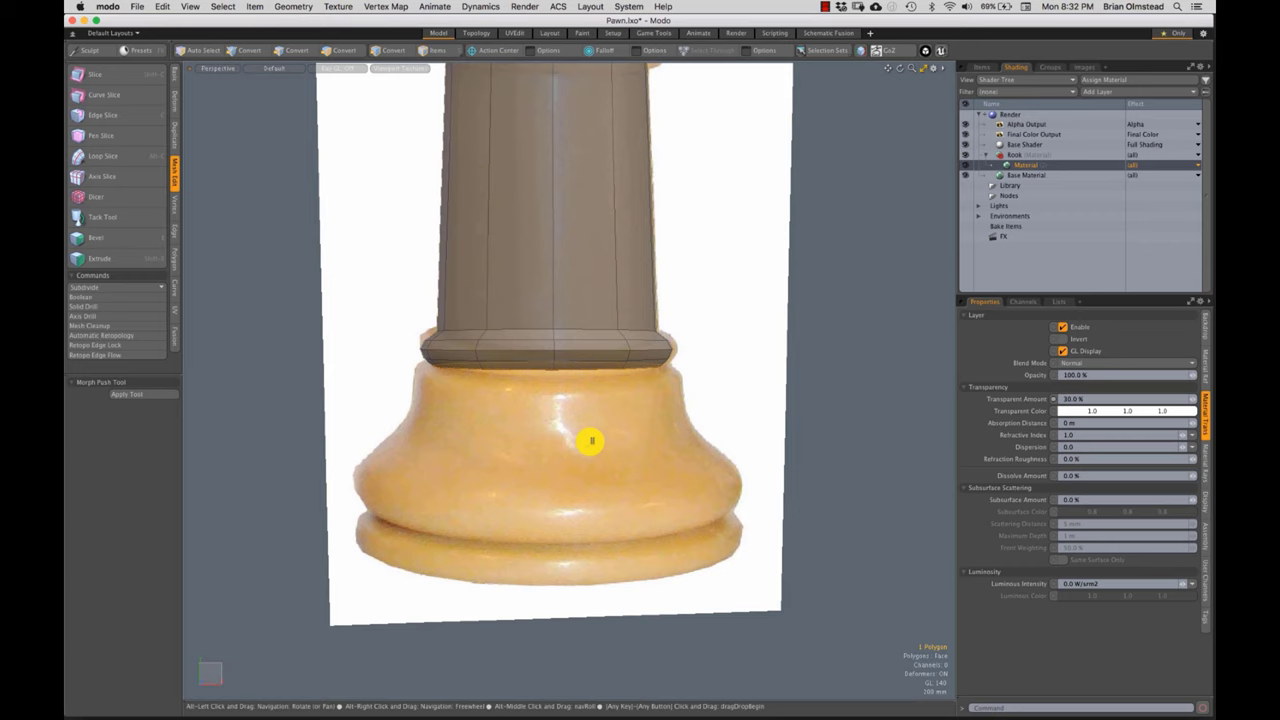
- Extrude the collar's bottom face slightly downward and scale the new end face to 111%
key(shift+x)
click(538, 368)
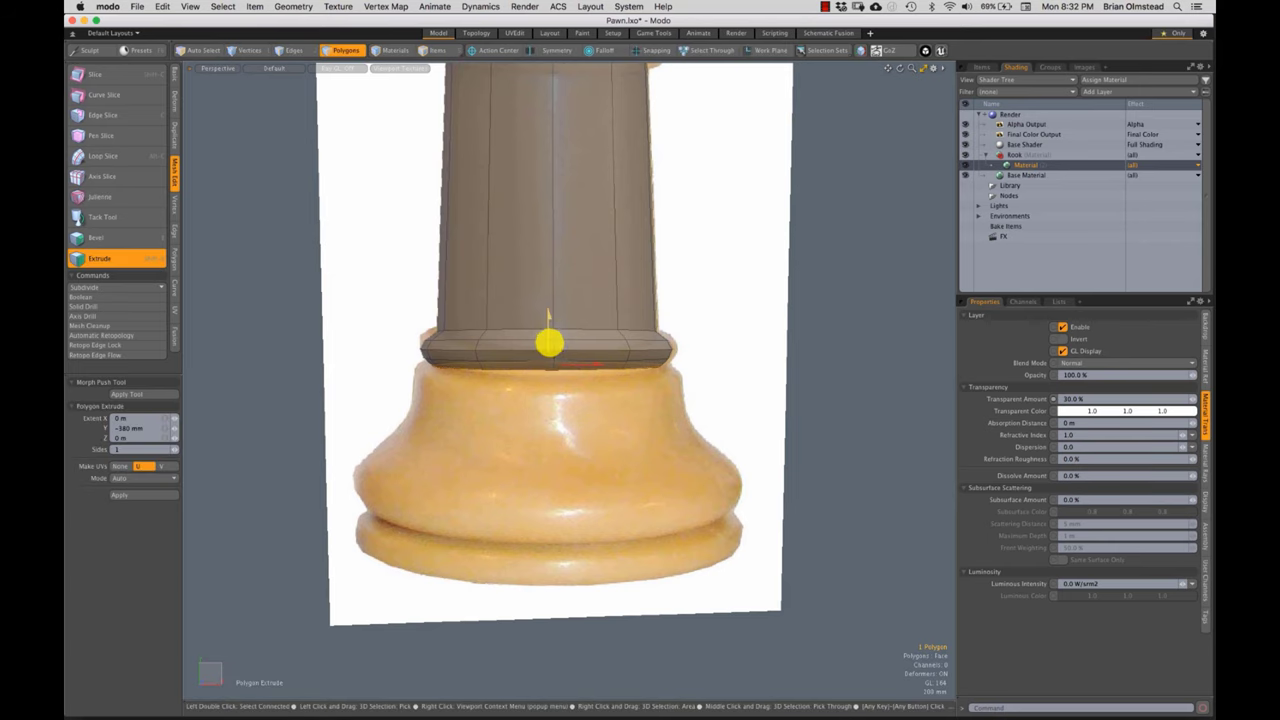
drag(549, 341, 531, 360)
key(r)
- Switch back to the Front view, scale the bottom face to about 101% and raise it slightly onto the base's upper edge
click(218, 68)
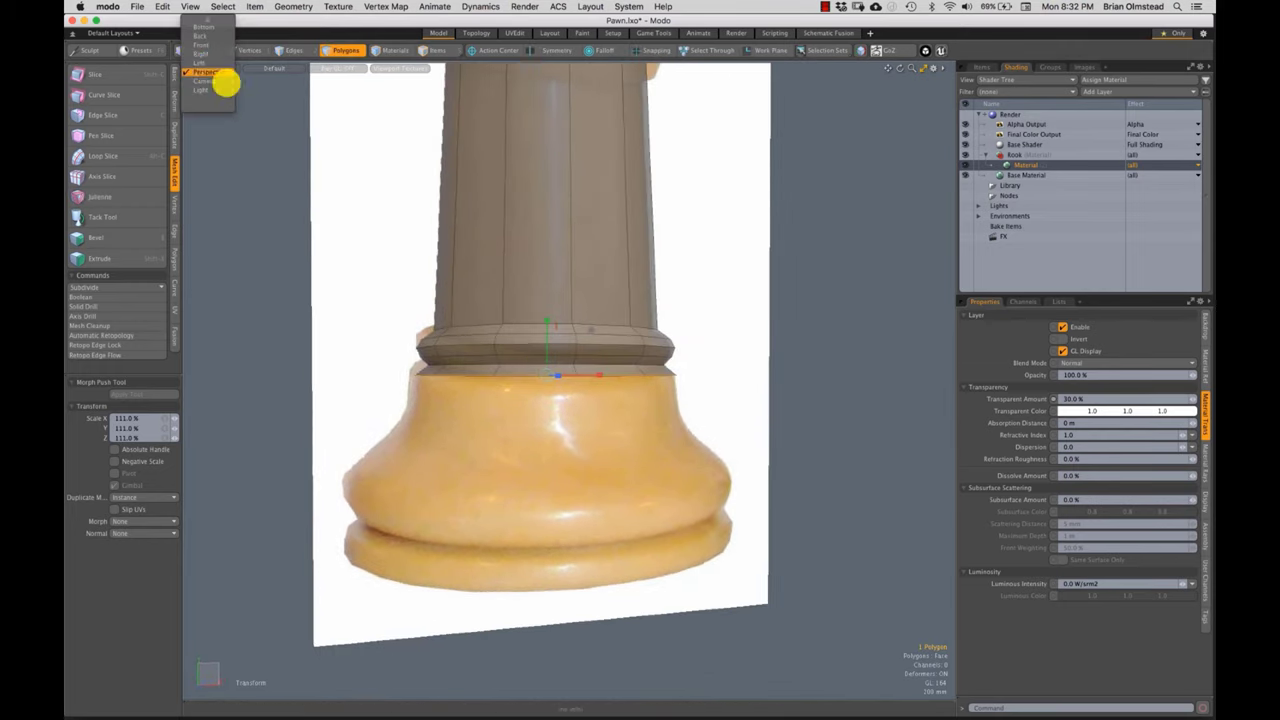
click(206, 45)
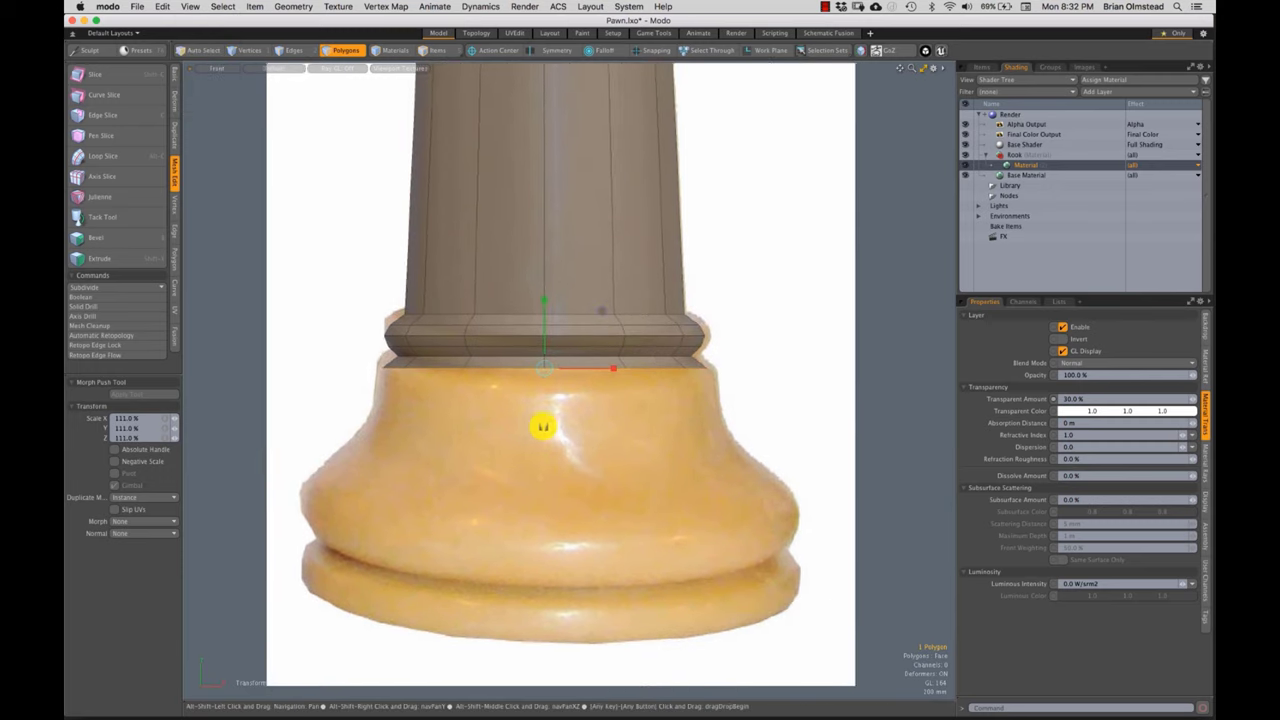
alt+shift+drag(543, 427, 545, 422)
key(w)
key(r)
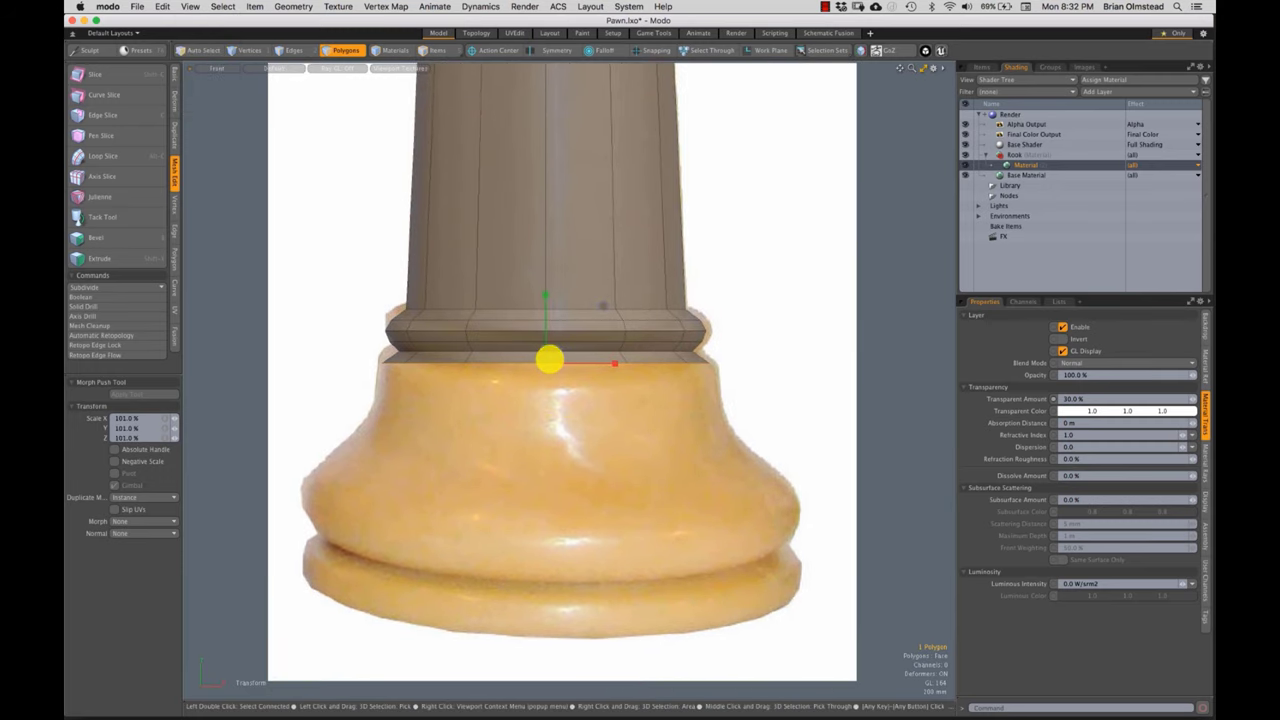
key(w)
key(space)
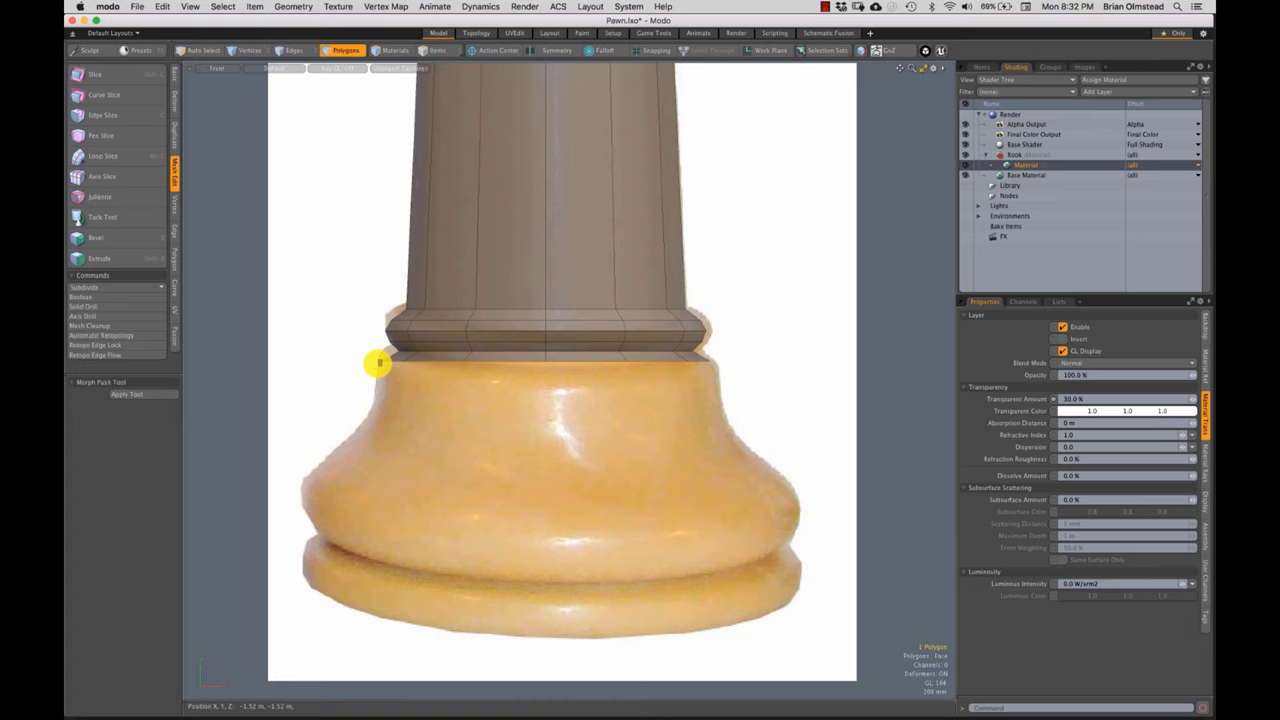
- Select the whole lower collar including its underside, raise it slightly and scale it up to match the reference
mouse_move(434, 280)
middle_down()
mouse_move(383, 476)
mouse_move(706, 290)
middle_up()
key(w)
drag(543, 313, 552, 328)
key(r)
- Select only the bottom face and raise it slightly toward the collar
mouse_move(476, 421)
right_down()
mouse_move(426, 360)
mouse_move(371, 354)
mouse_move(757, 423)
mouse_move(807, 351)
mouse_move(805, 395)
right_up()
key(w)
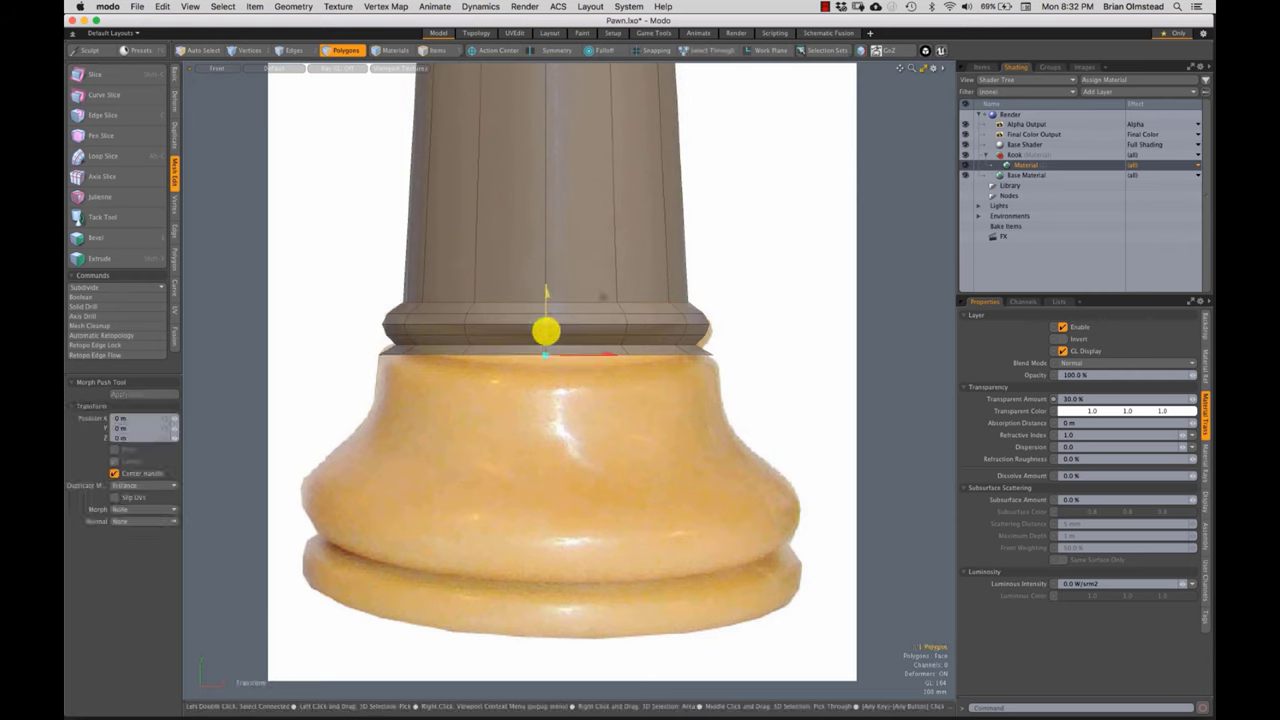
drag(546, 331, 543, 329)
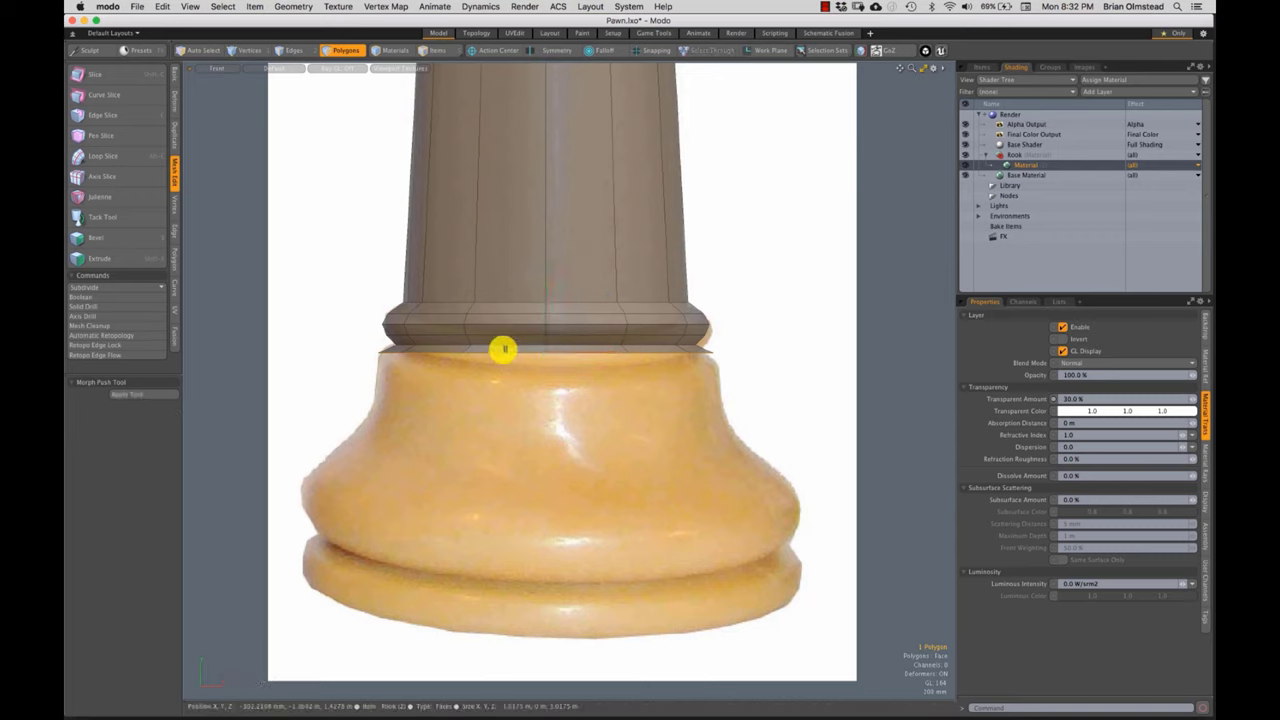
- Extrude the bottom face 570 mm down along the base's neck and scale the new end face to about 104.5%
click(99, 258)
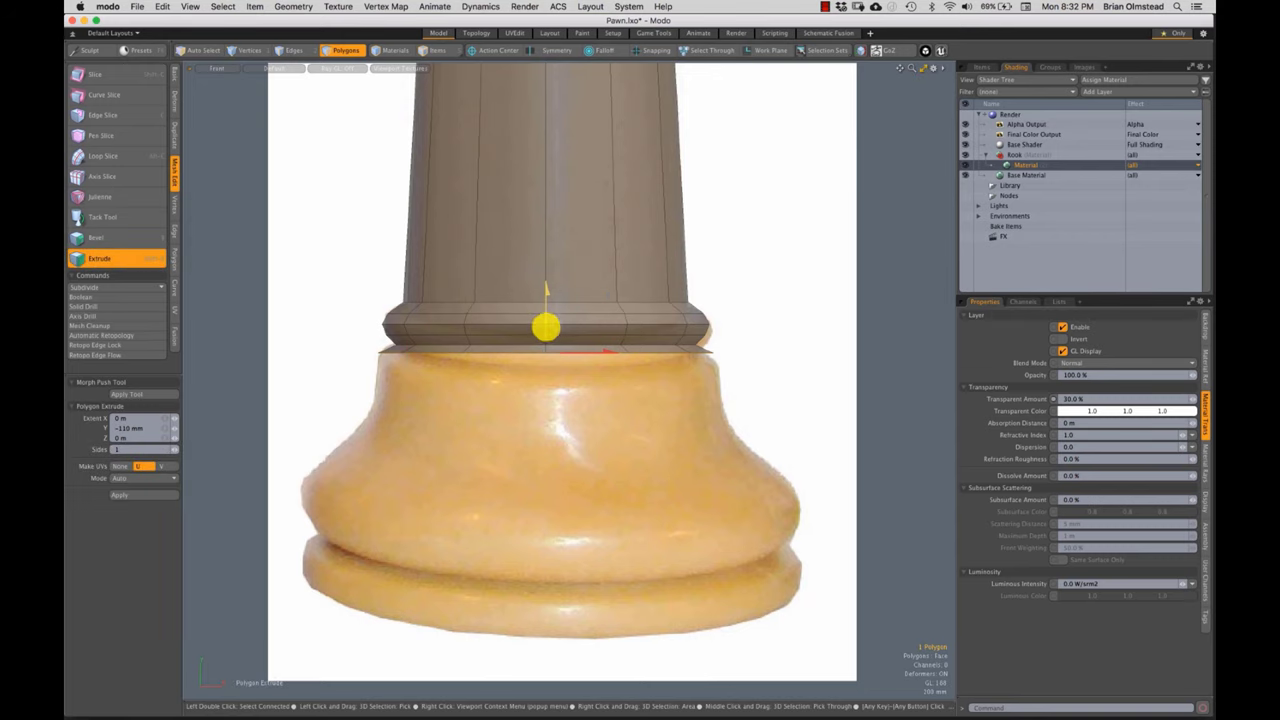
drag(543, 325, 501, 405)
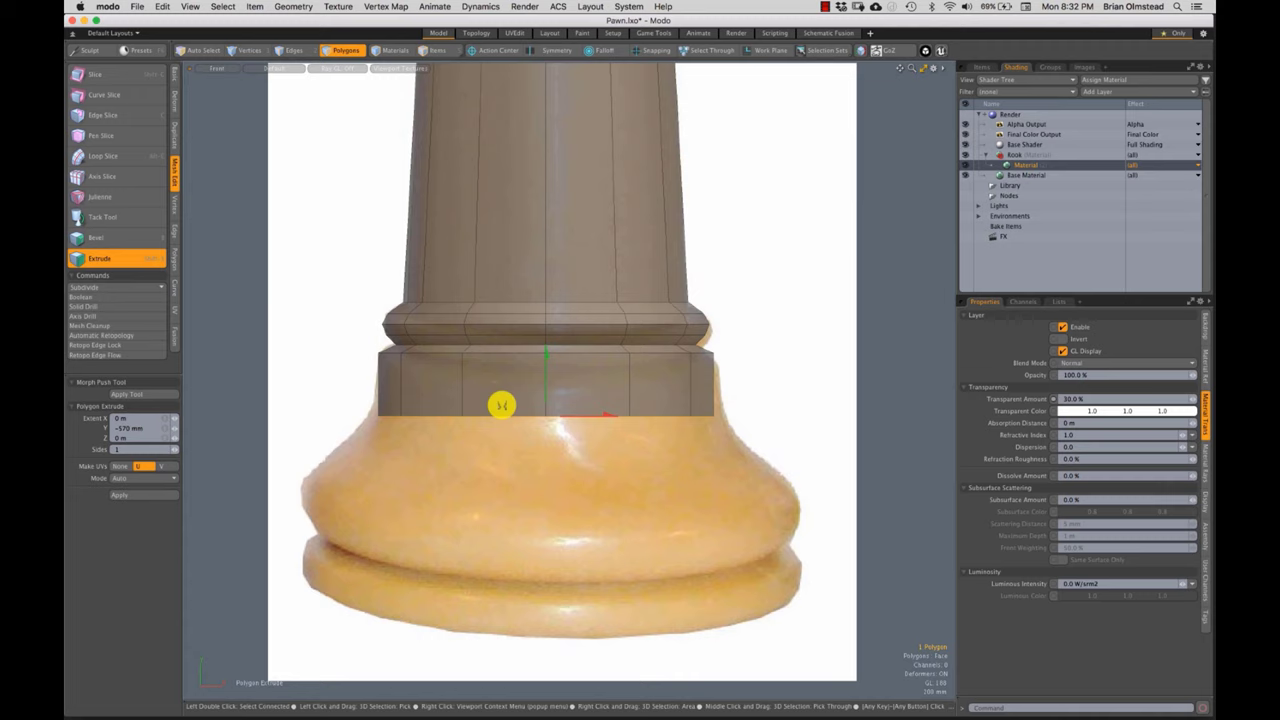
key(r)
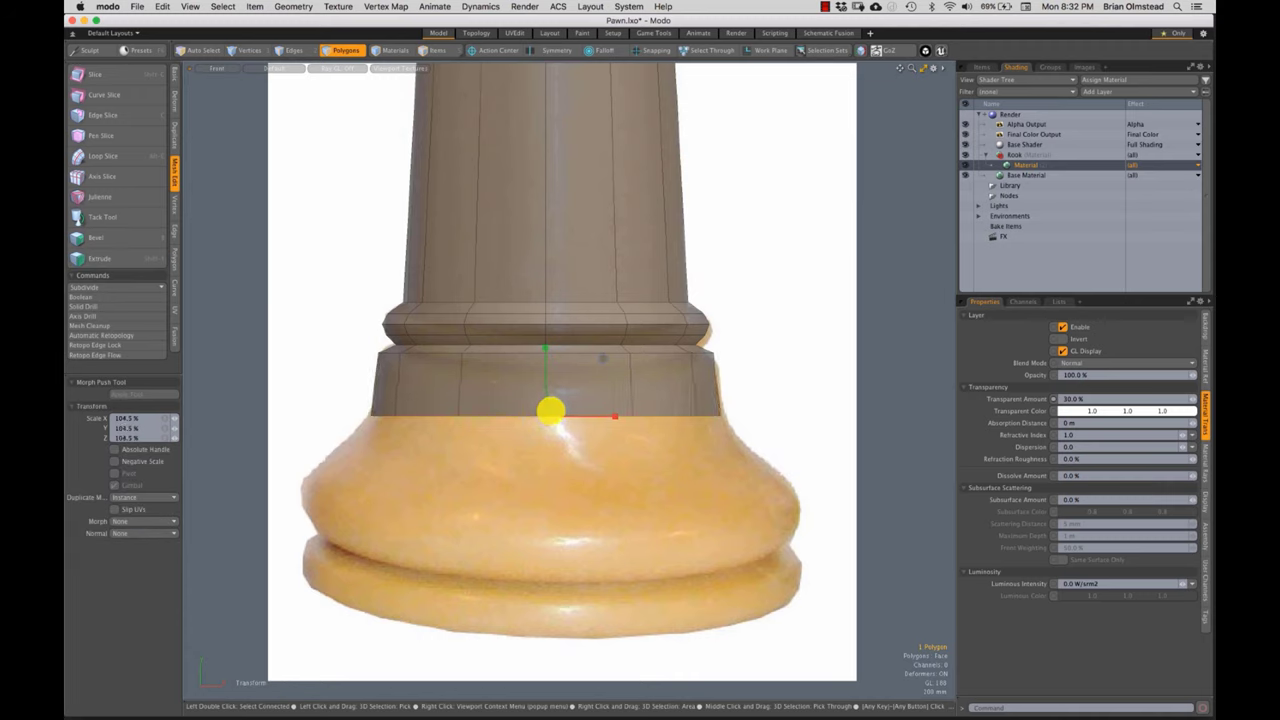
key(space)
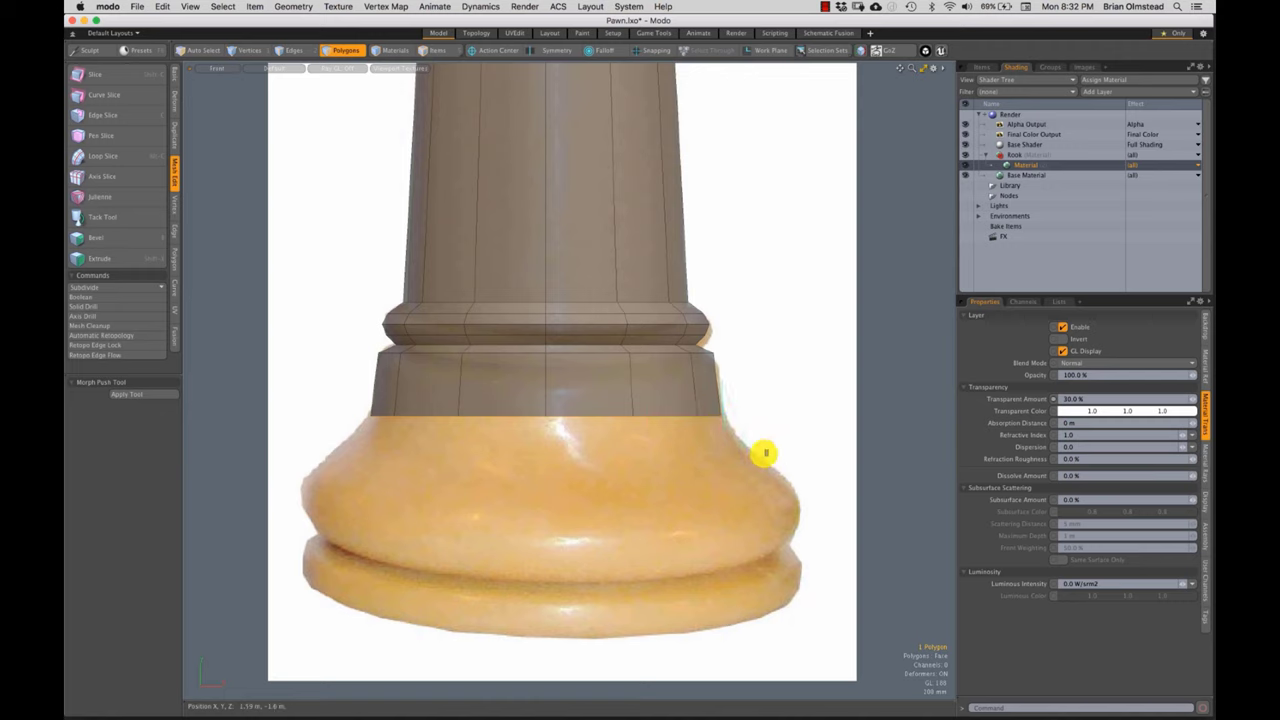
- Select the bottom face, extrude it down over the flaring part of the base and scale it out to the reference outline
right_drag(765, 441, 790, 462)
click(404, 386)
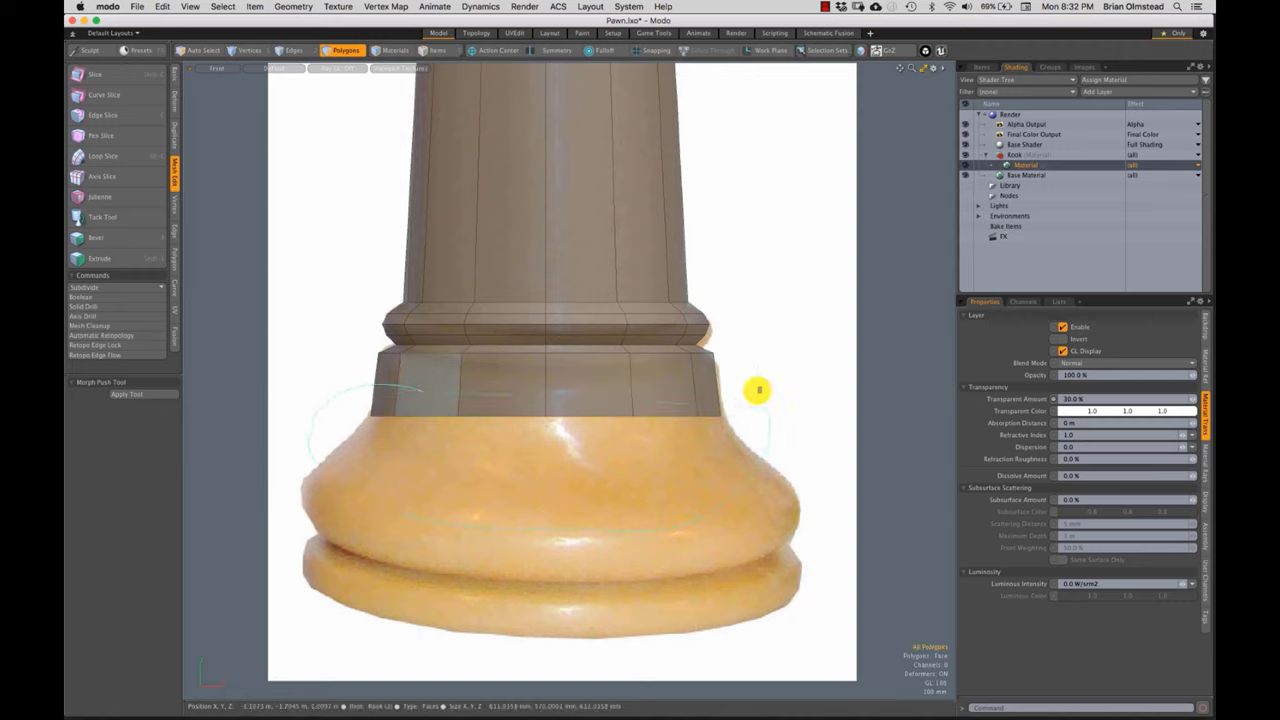
key(shift+x)
drag(537, 371, 540, 479)
key(r)
key(w)
key(q)
key(r)
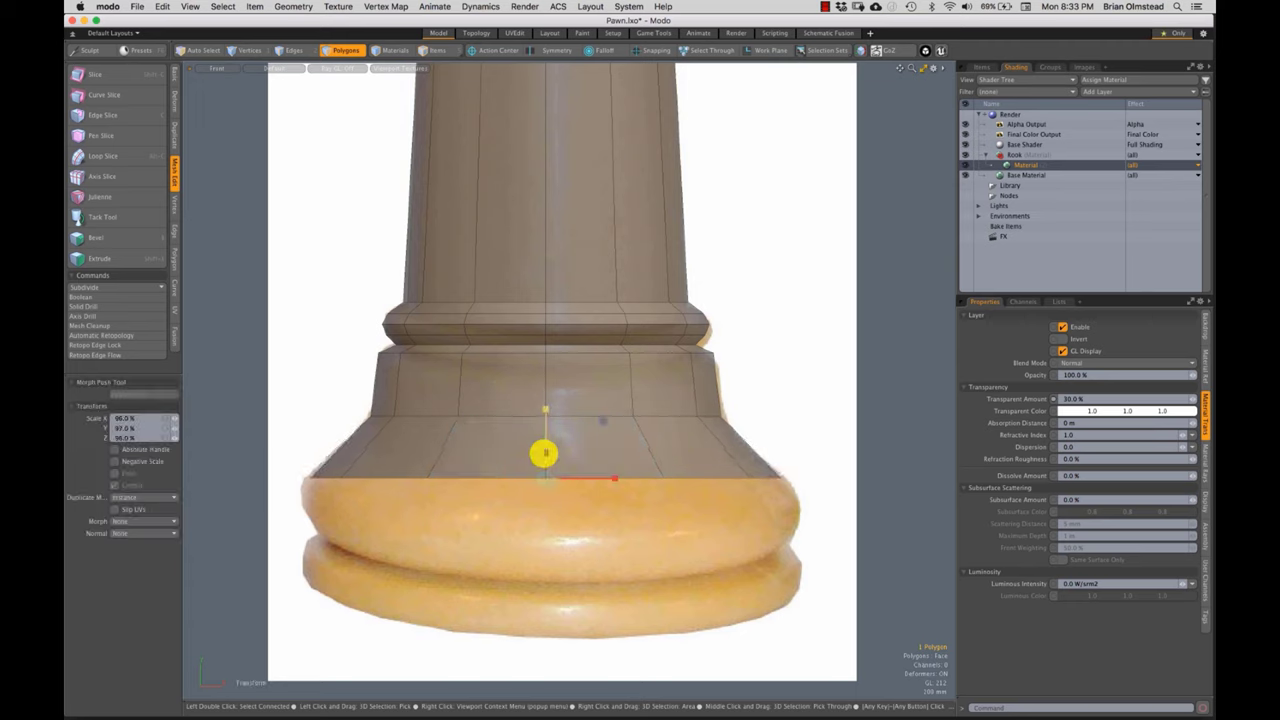
key(q)
key(2)
double_click(437, 417)
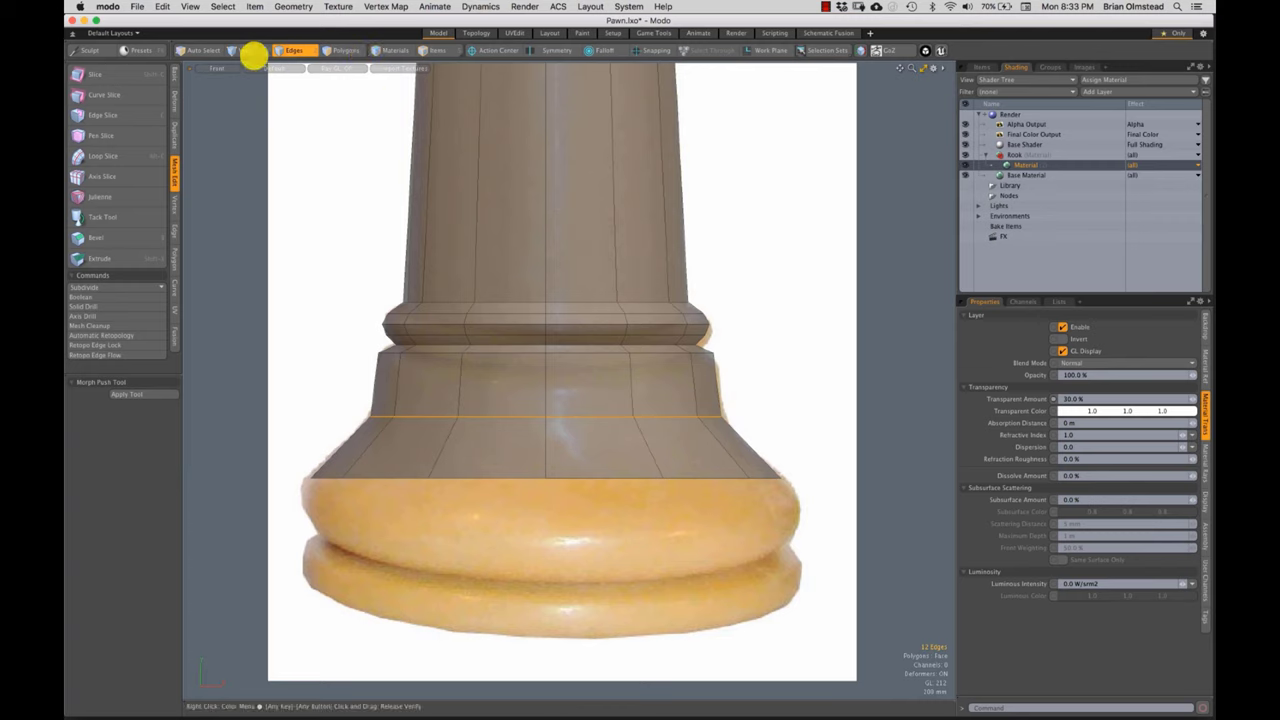
click(251, 50)
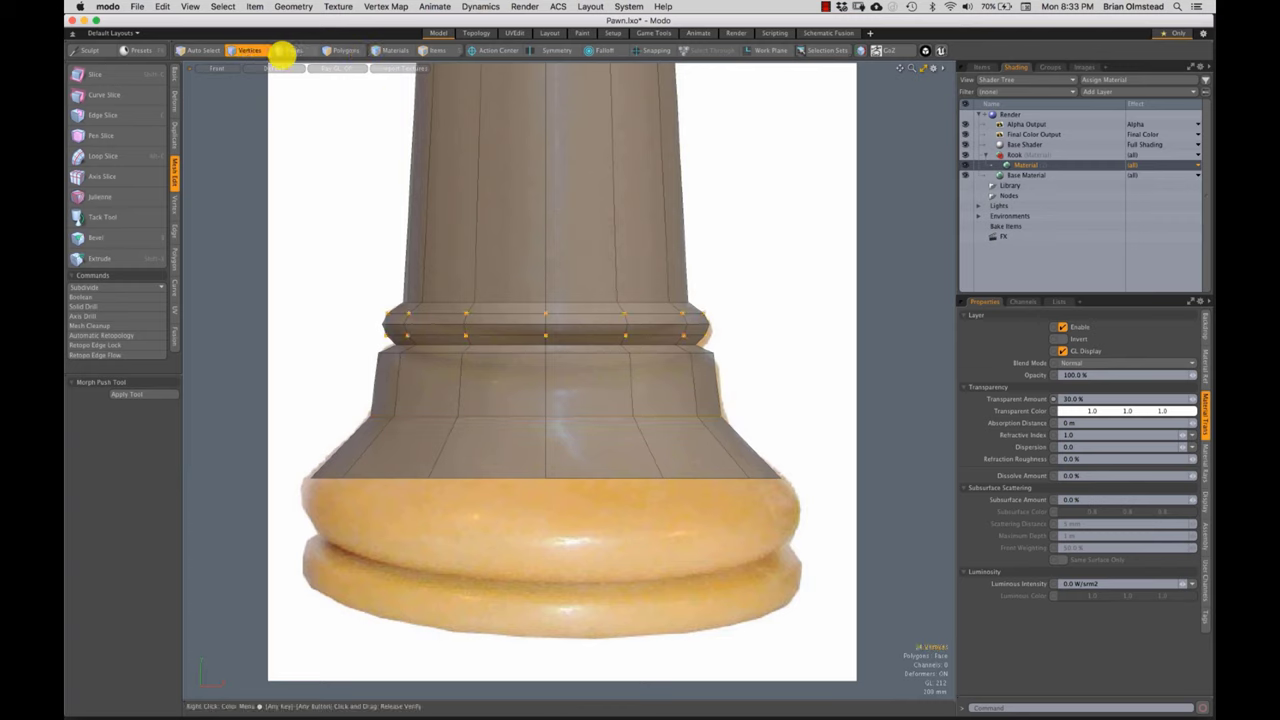
click(294, 50)
click(345, 50)
click(174, 75)
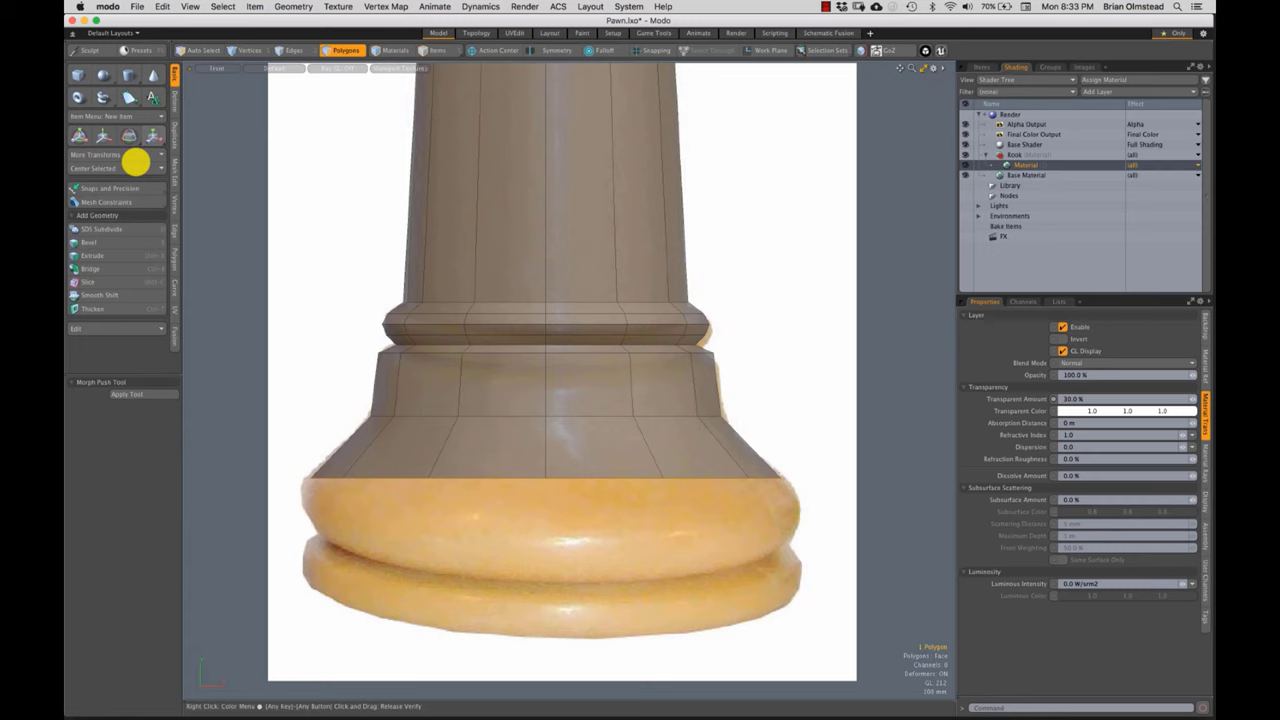
click(104, 136)
click(153, 136)
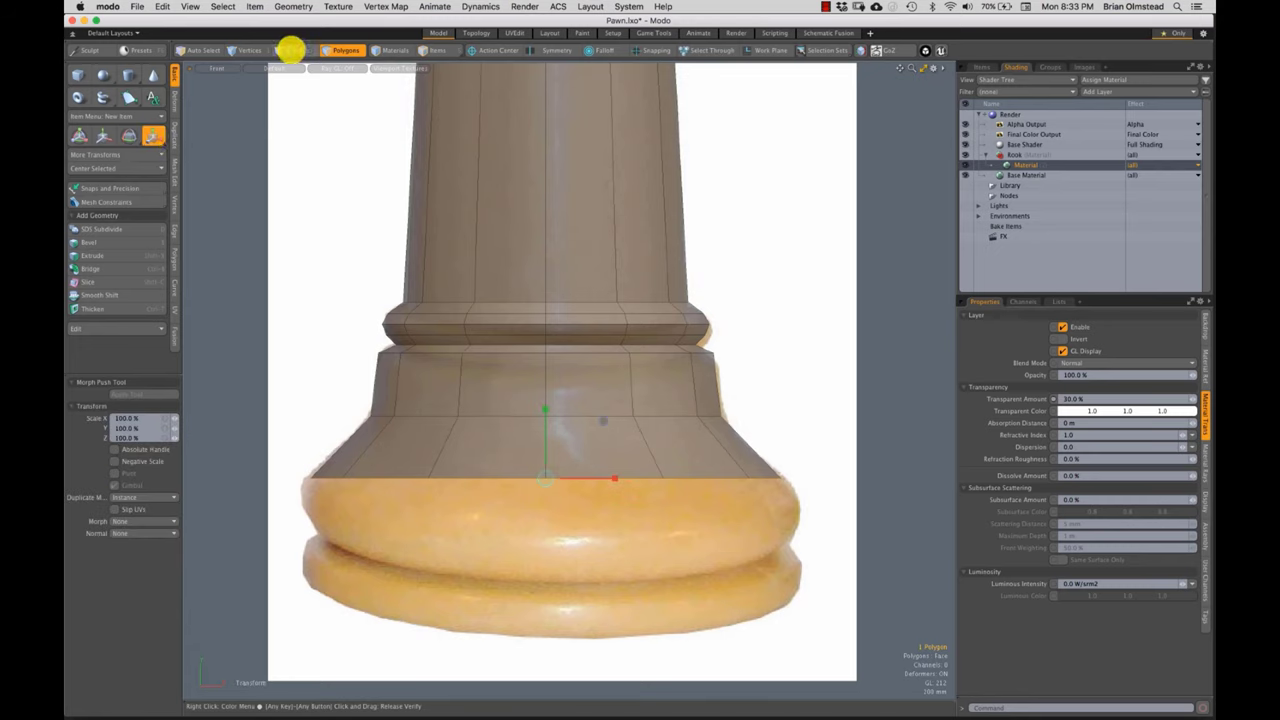
key(space)
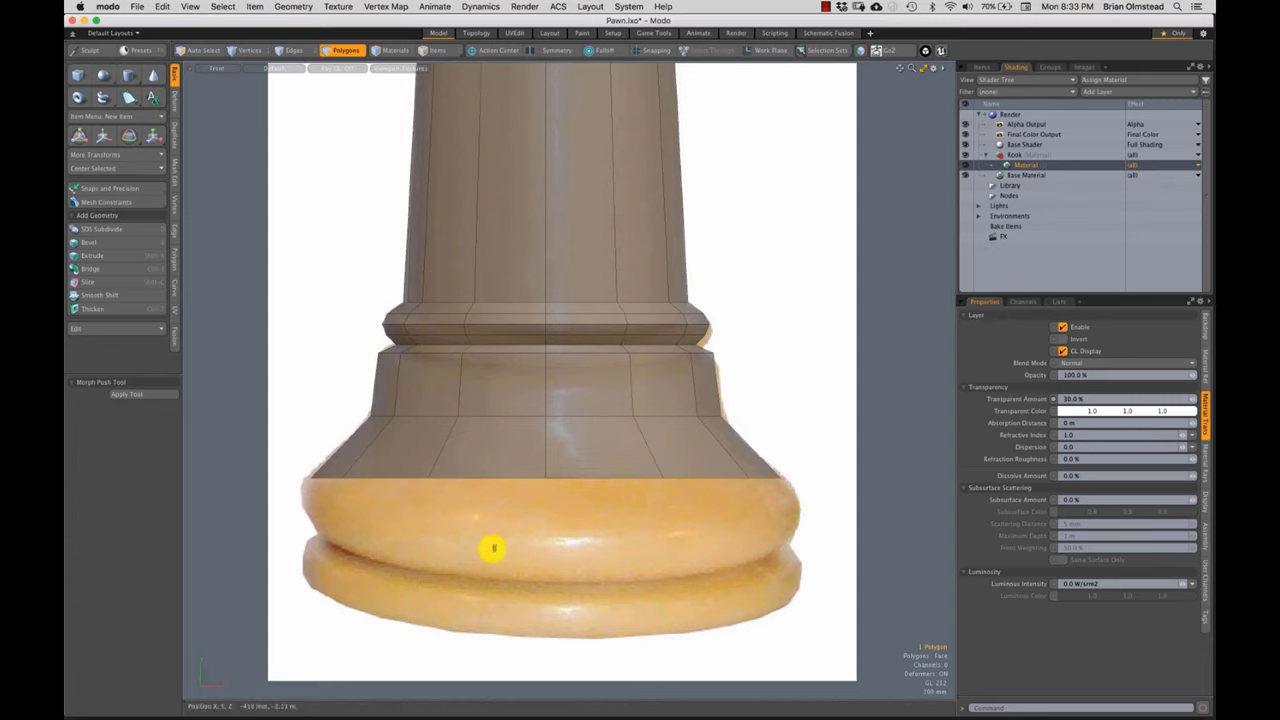
click(491, 546)
- Select the bottom face, extrude it down over the base's rounded bulge and scale the new end face to 91.5%
alt+shift+drag(491, 546, 467, 512)
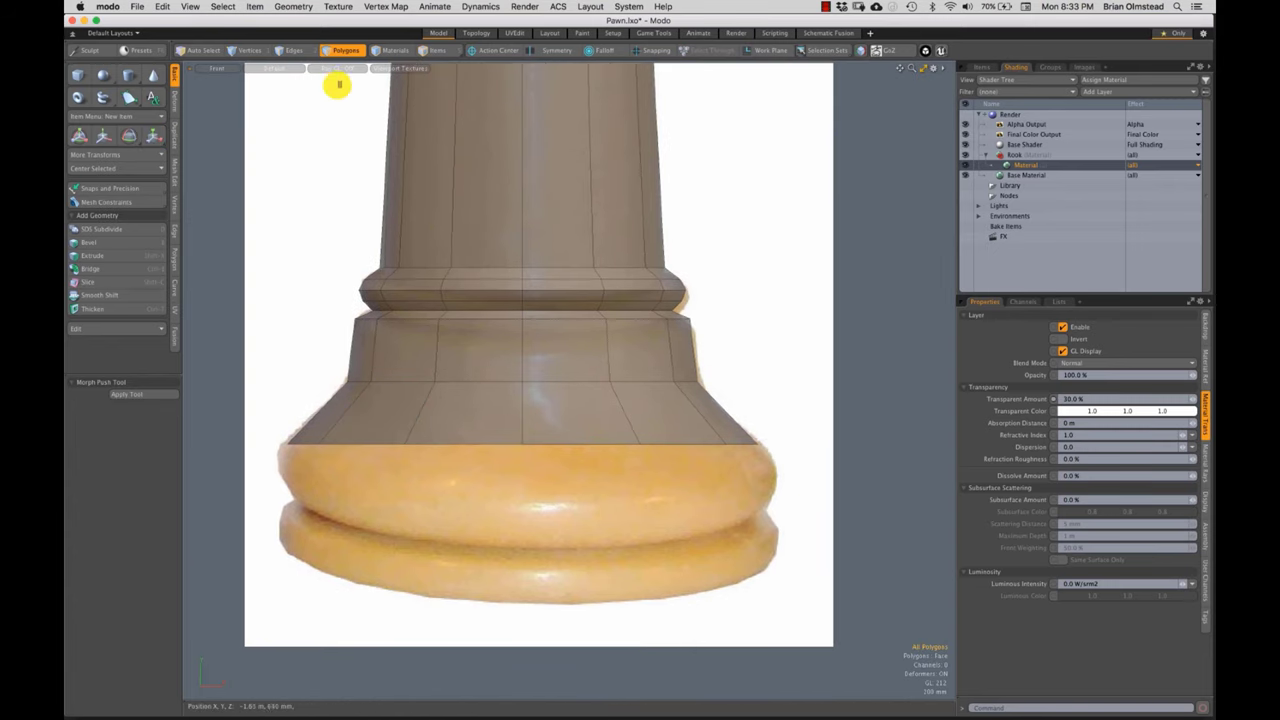
click(340, 52)
right_drag(334, 423, 331, 567)
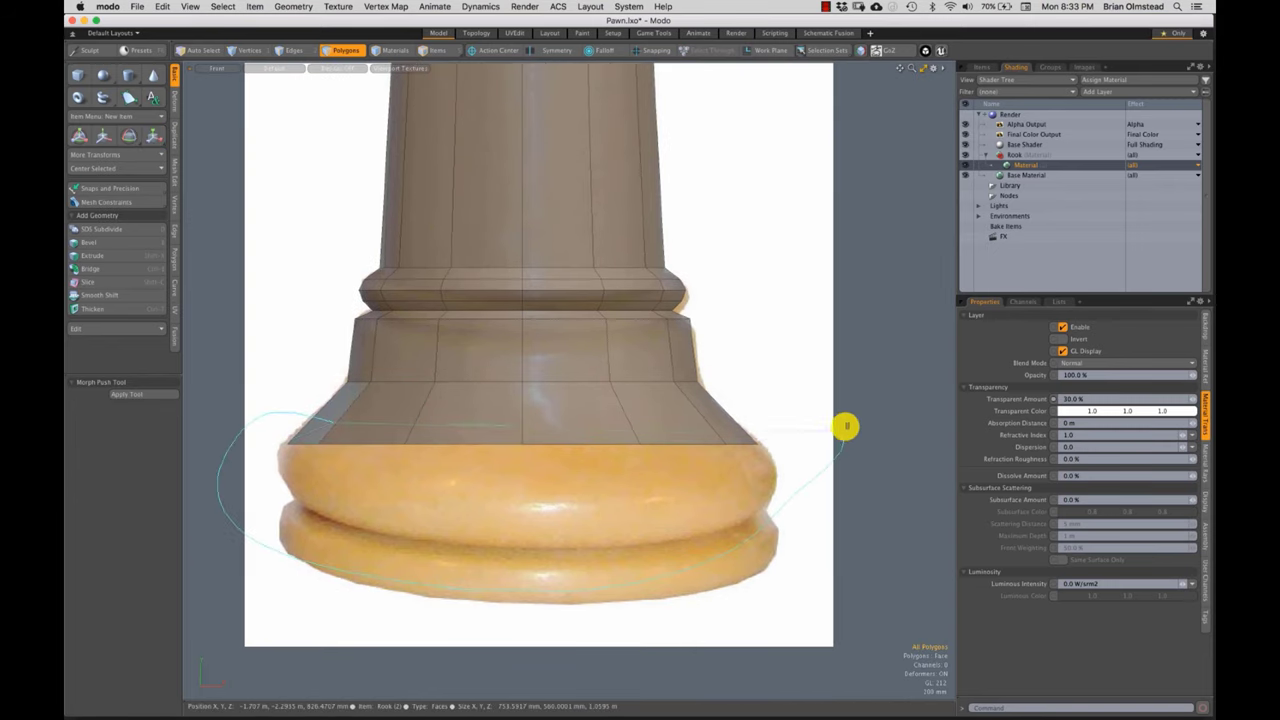
right_drag(846, 427, 840, 430)
key(shift+x)
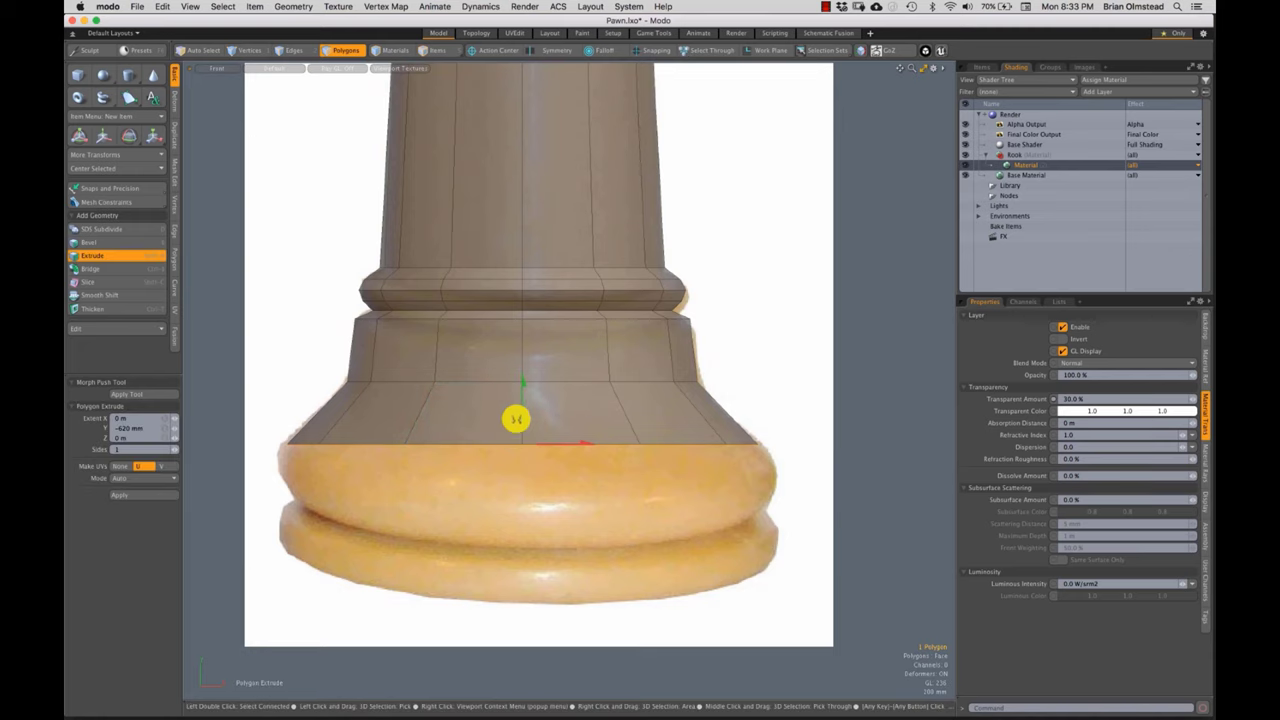
drag(521, 406, 508, 522)
key(r)
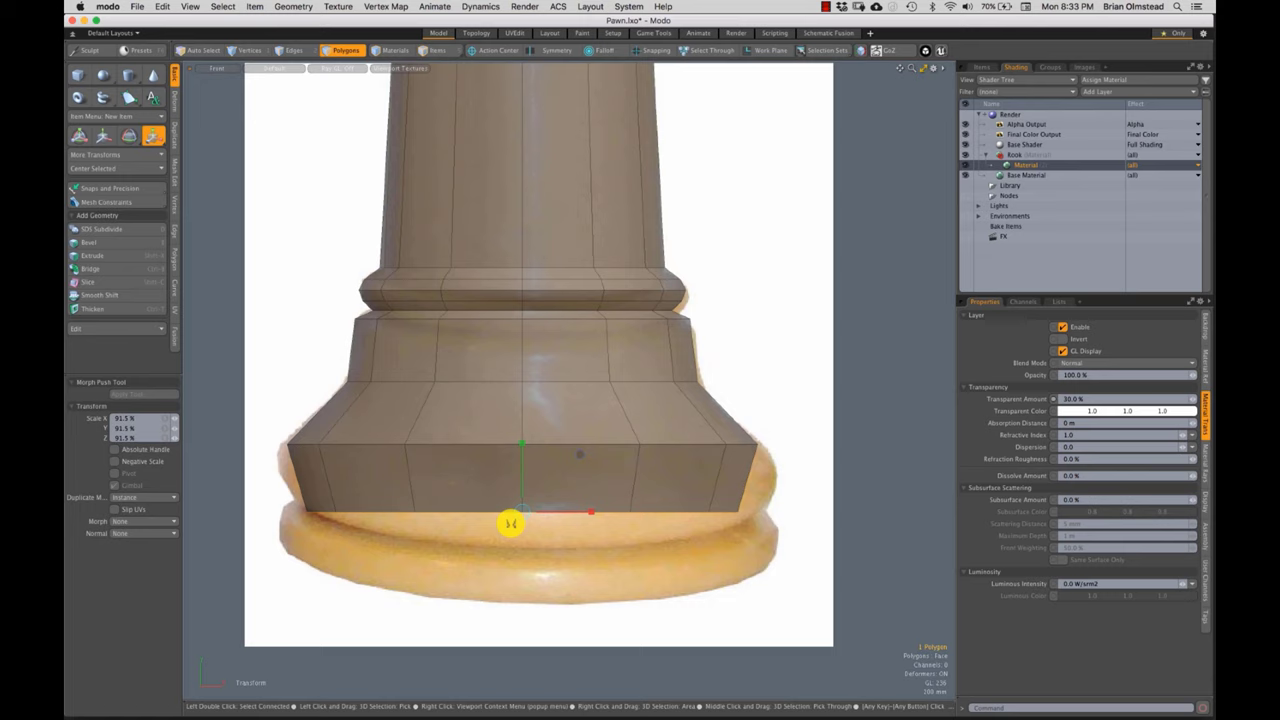
- Move the bulge's bottom face slightly down to the groove above the base's rim and clear the selection
key(w)
drag(521, 466, 523, 474)
key(q)
click(524, 544)
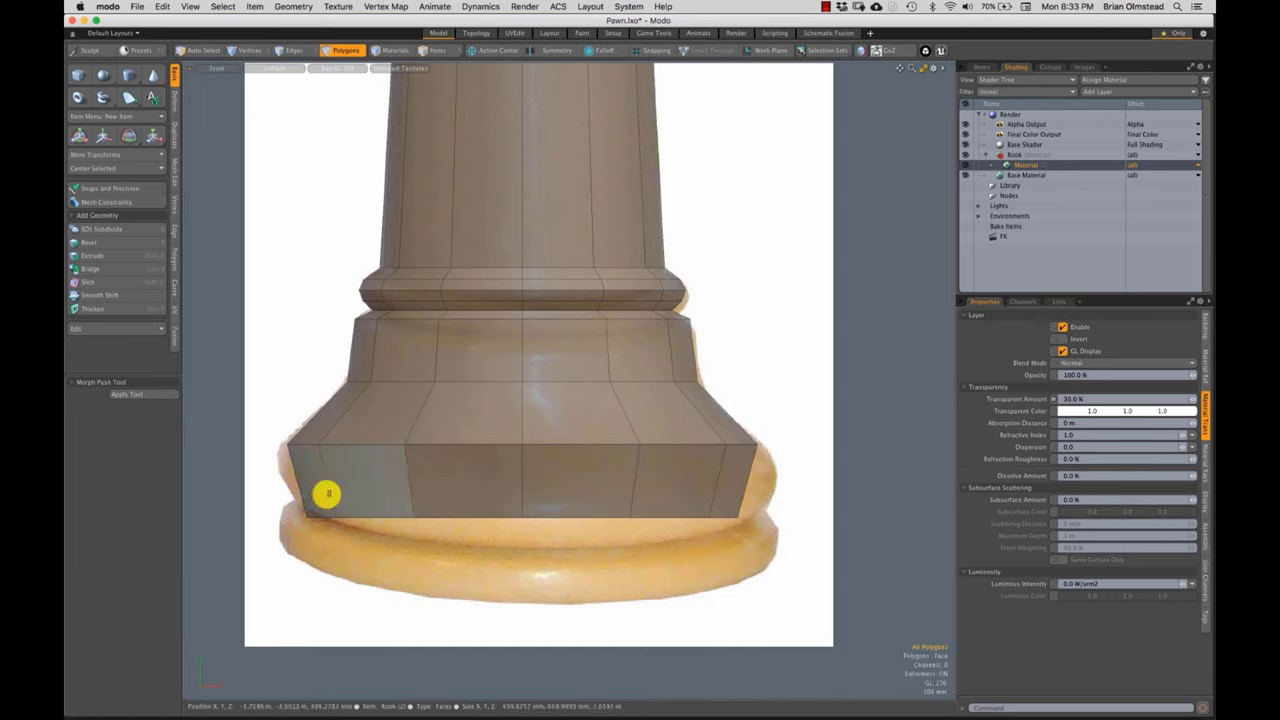
- Select the bottom face, scale a new extruded face to 110% and extrude it about 400 mm down to form the rim
mouse_move(326, 494)
right_down()
mouse_move(818, 516)
mouse_move(552, 490)
right_up()
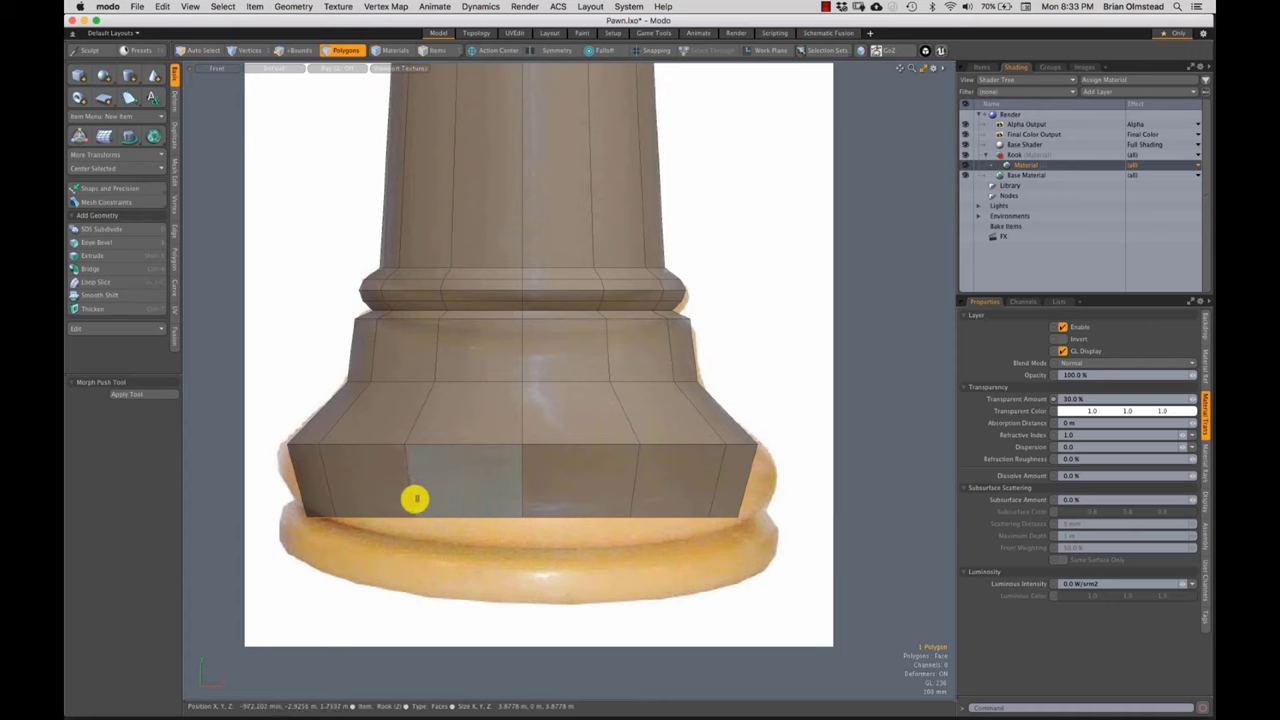
key(r)
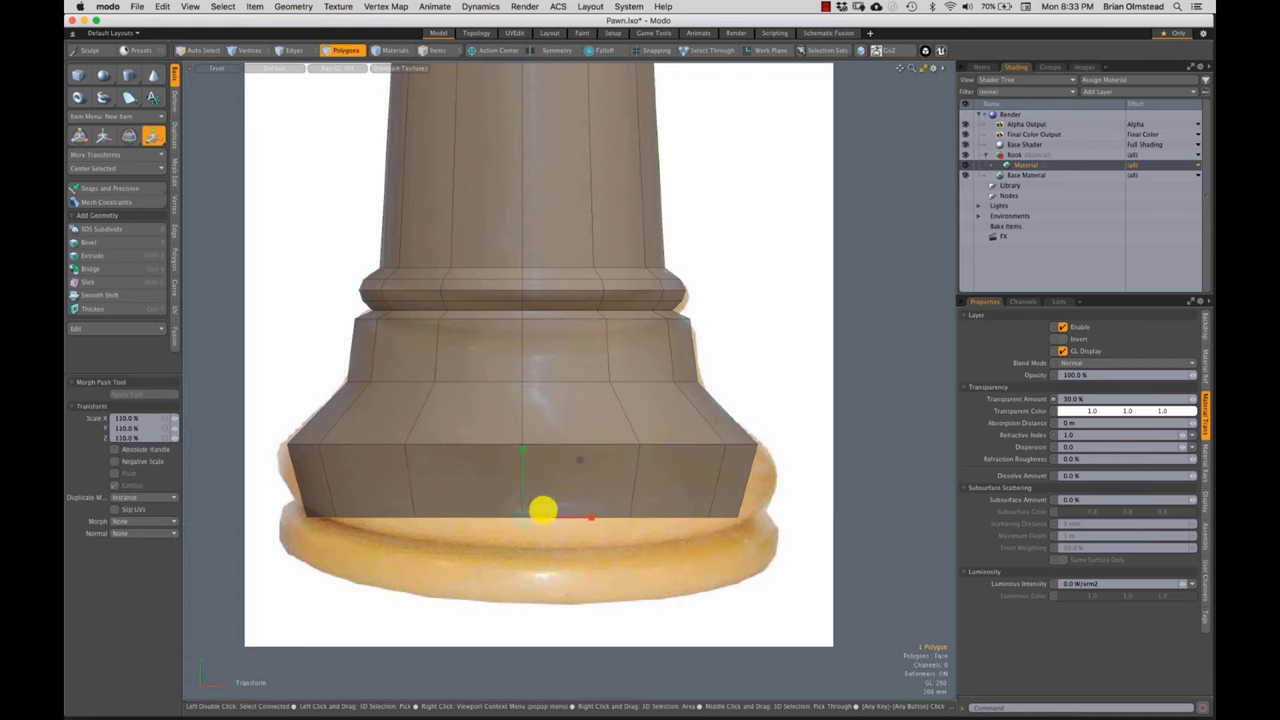
key(shift+x)
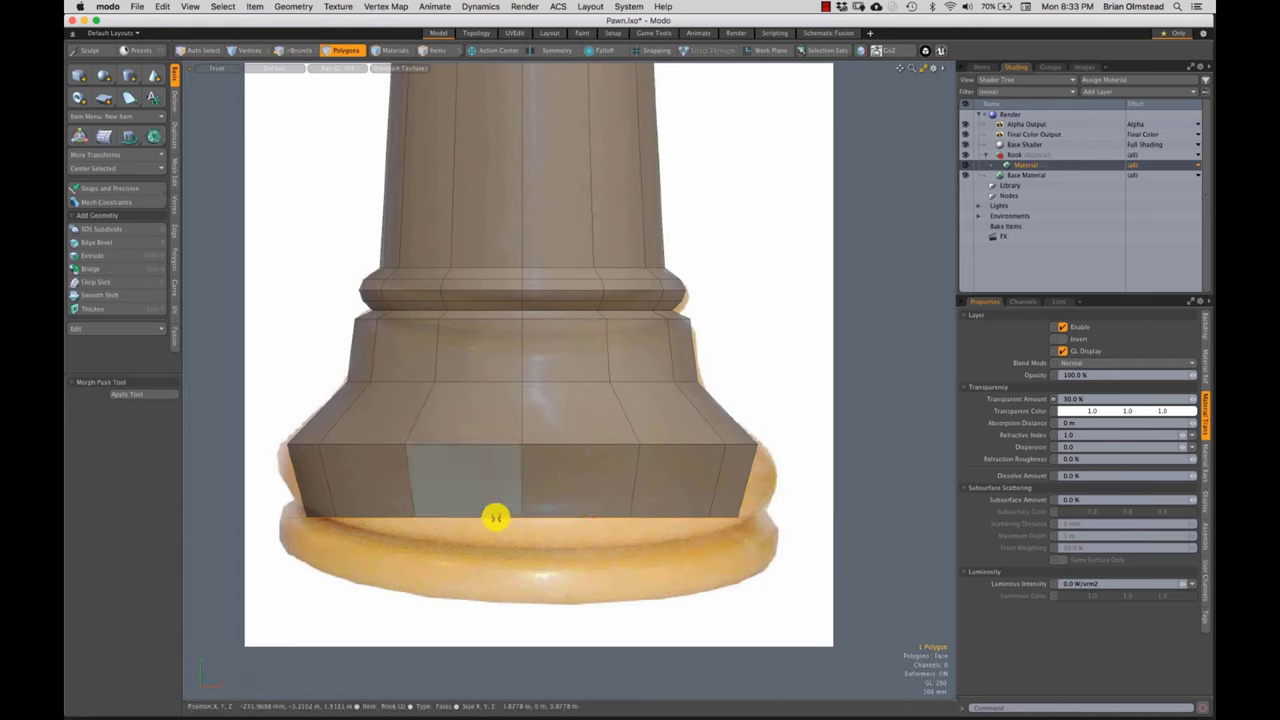
drag(521, 497, 514, 534)
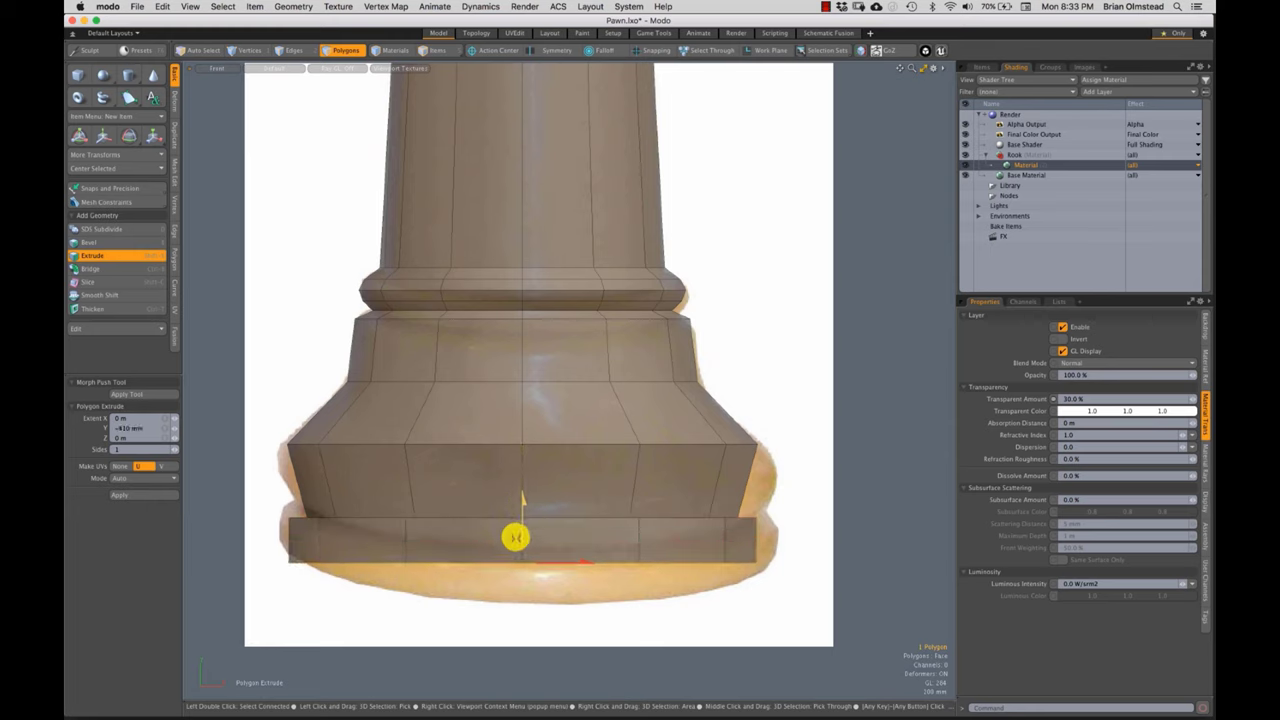
- Try a single loop slice around the middle of the bottom rim, scaling the new edge loop to 104.5%
key(2)
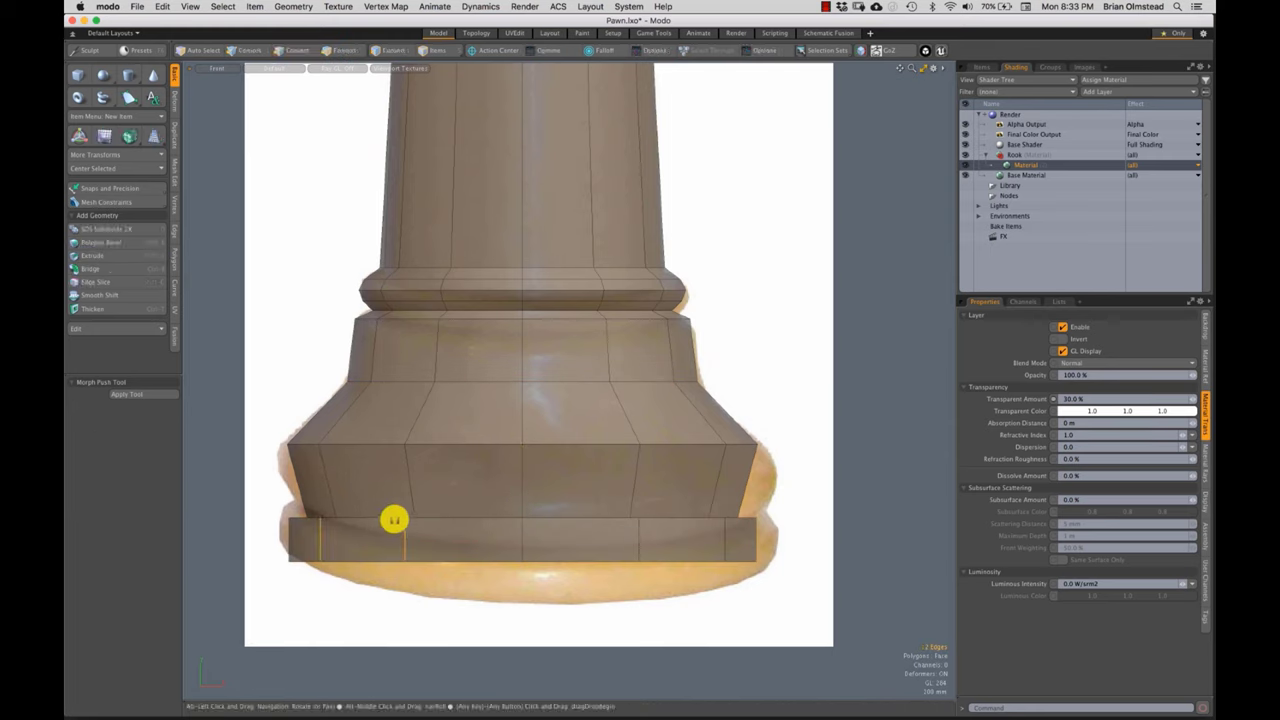
key(alt+c)
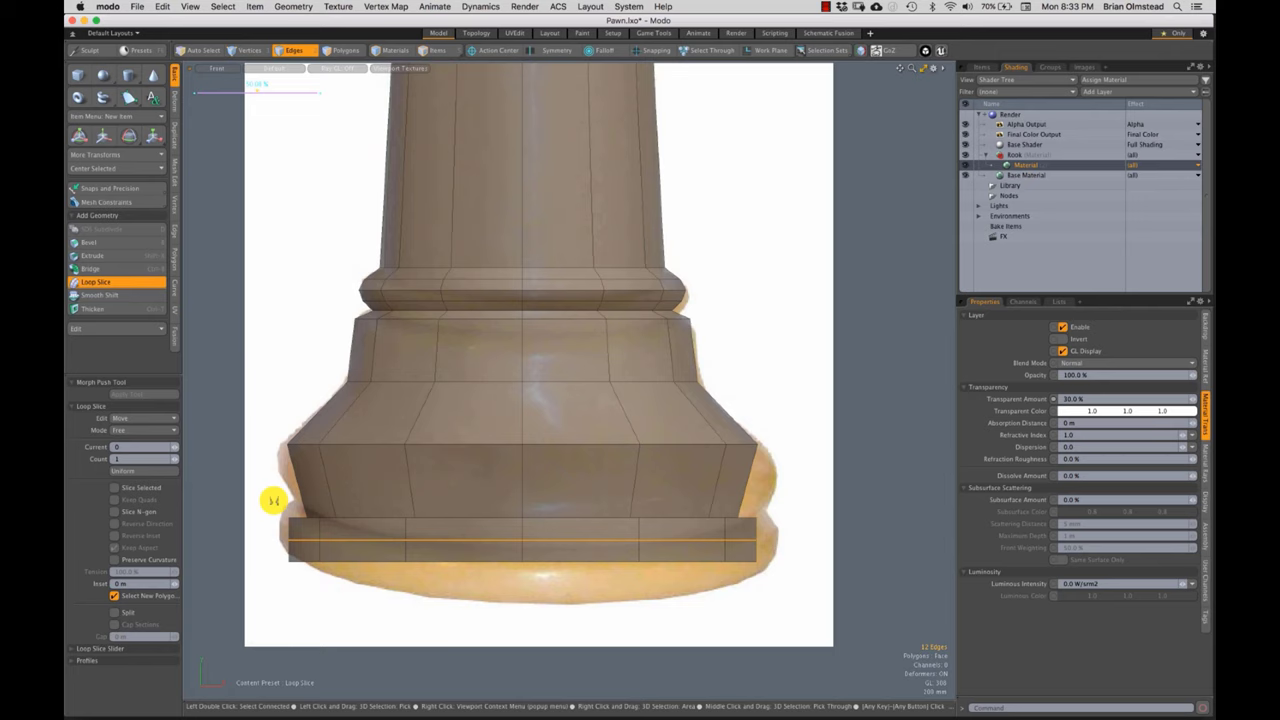
click(177, 172)
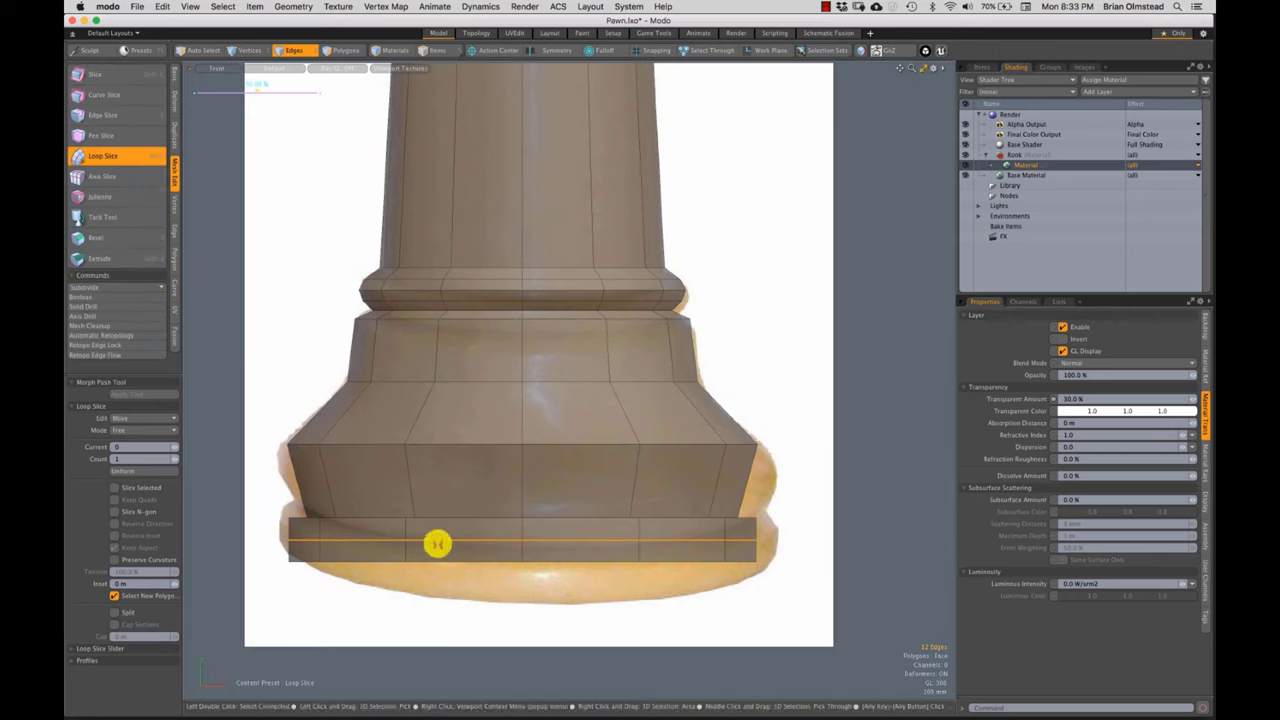
key(r)
drag(525, 544, 529, 540)
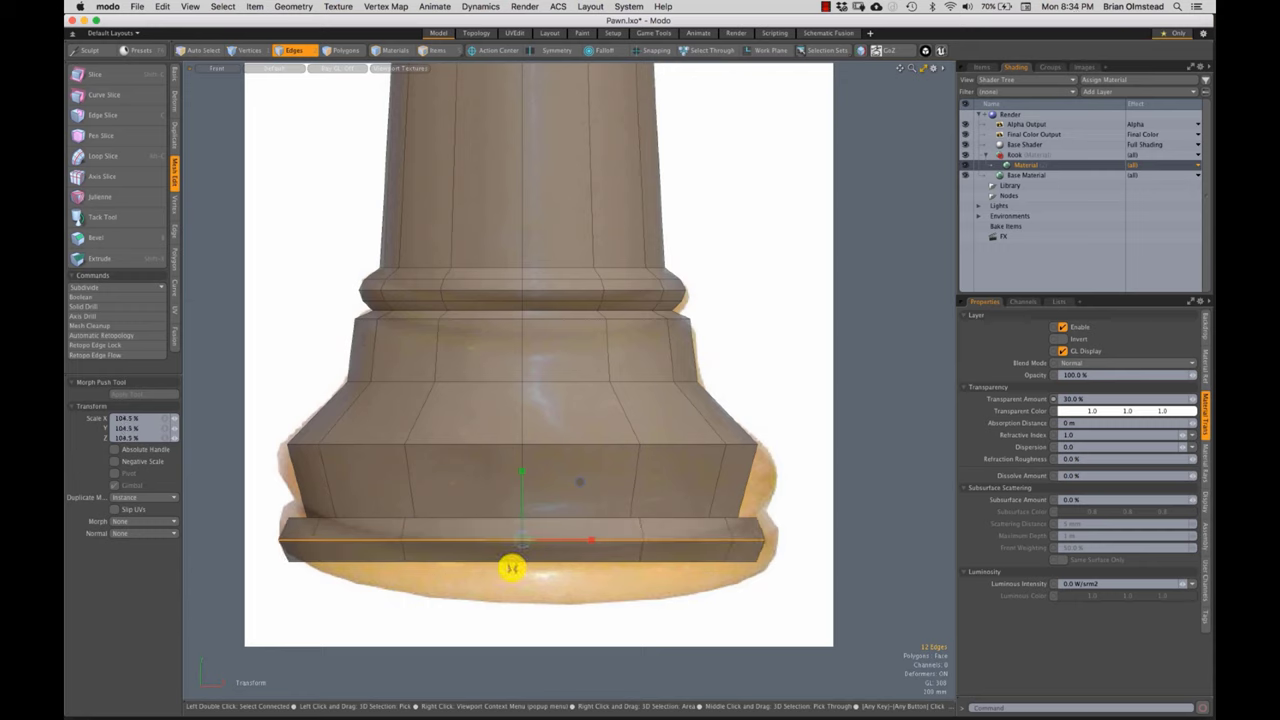
- Undo the rim's loop slice and scaling, going back to the finished rim extrusion
key(super+z)
key(super+z)
key(super+z)
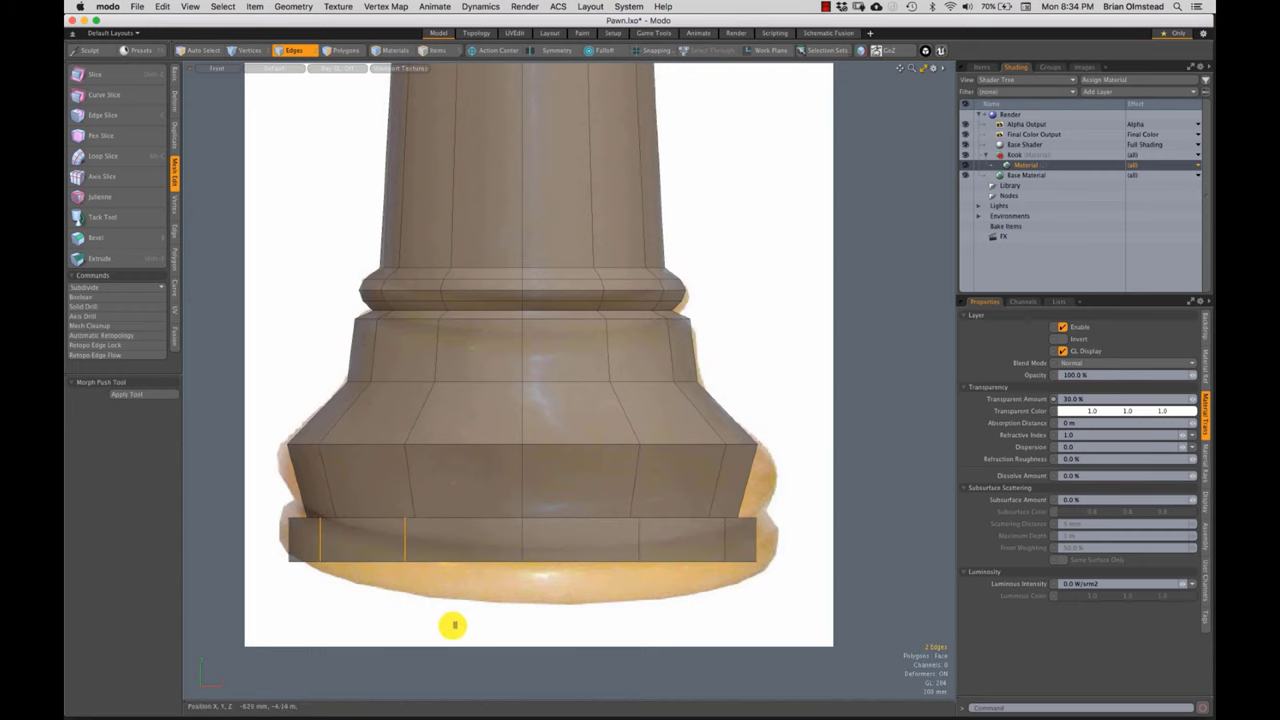
key(super+z)
key(super+z)
key(super+z)
key(super+z)
key(super+shift+z)
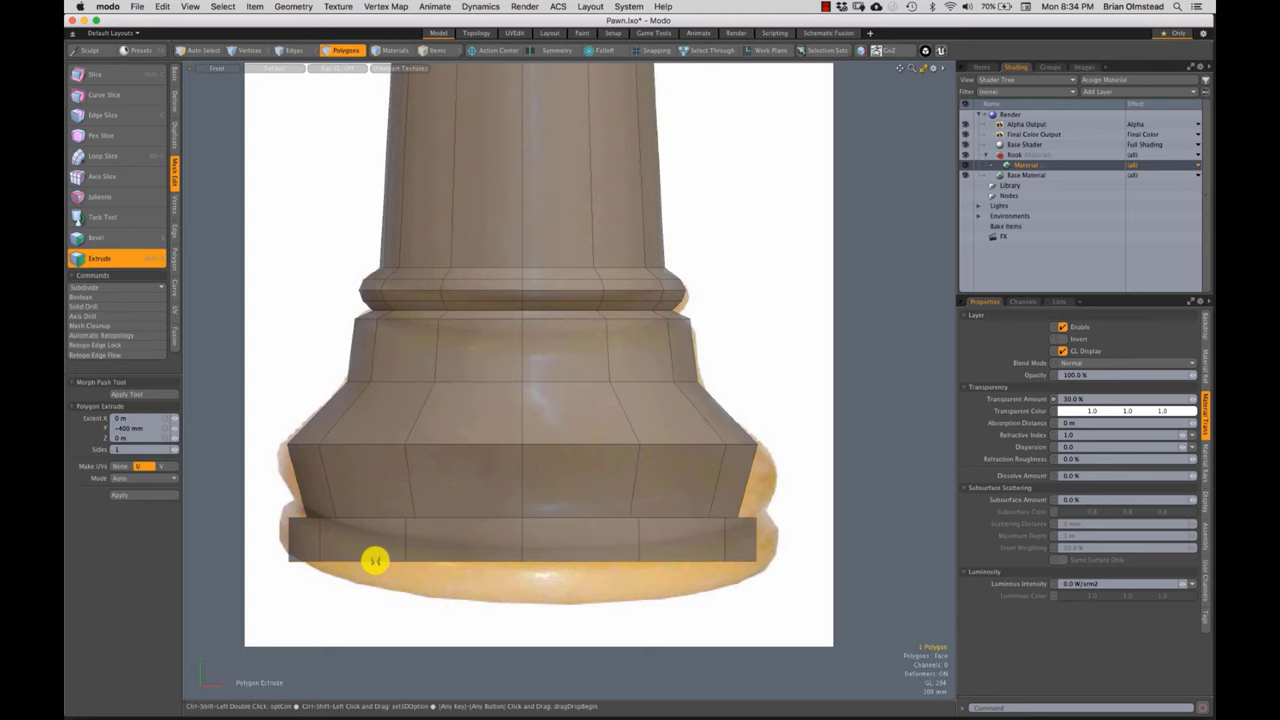
- Select vertical edges of the bottom rim and add one loop slice around its middle at 50%
key(2)
drag(306, 537, 414, 531)
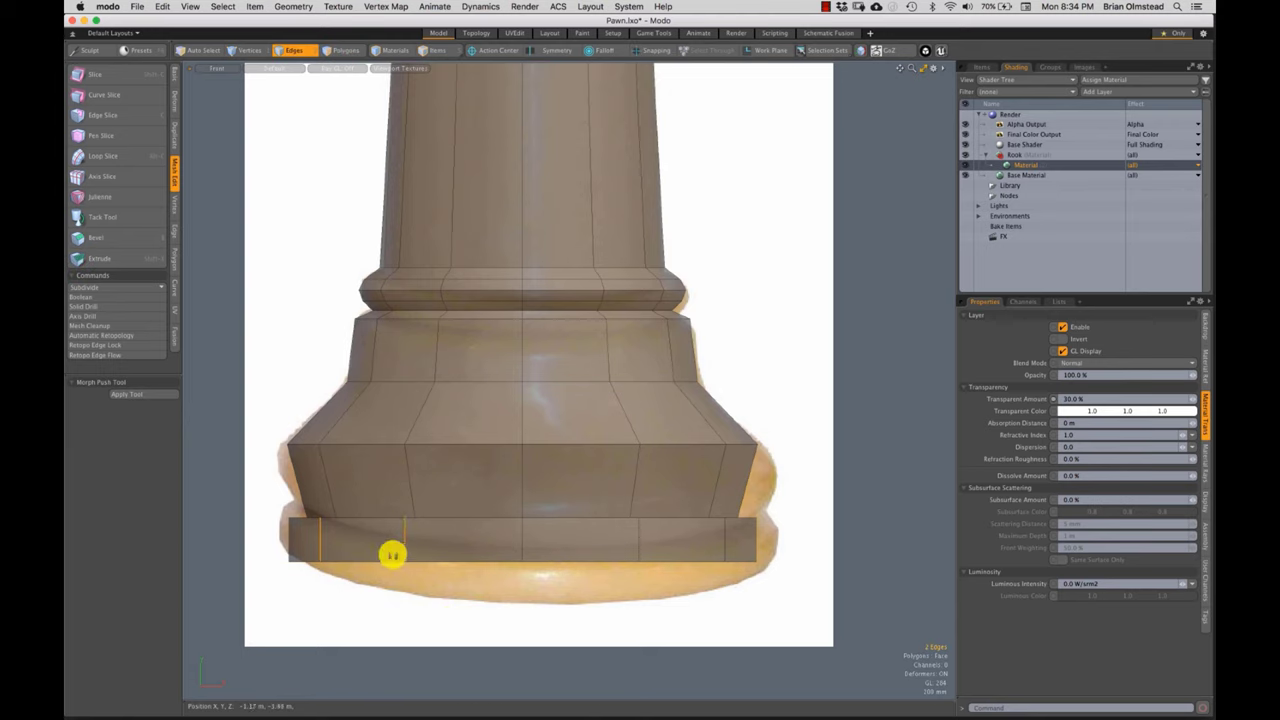
key(alt)
key(alt+c)
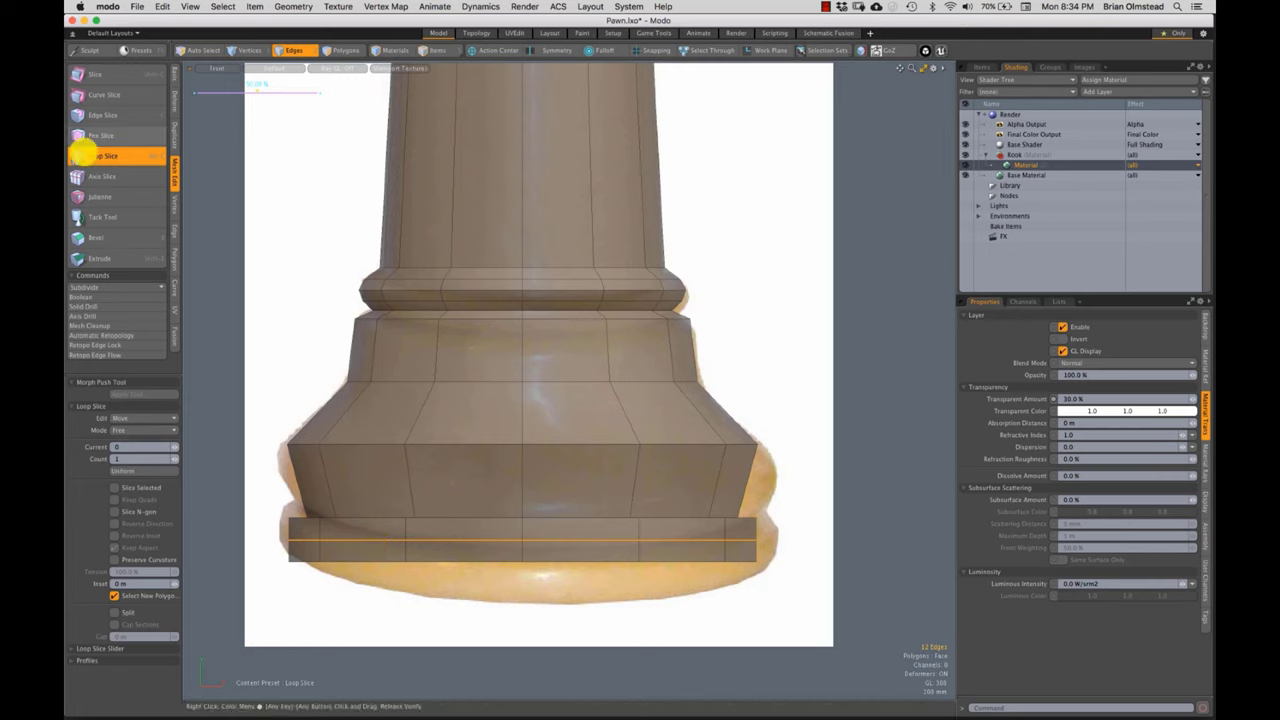
click(173, 76)
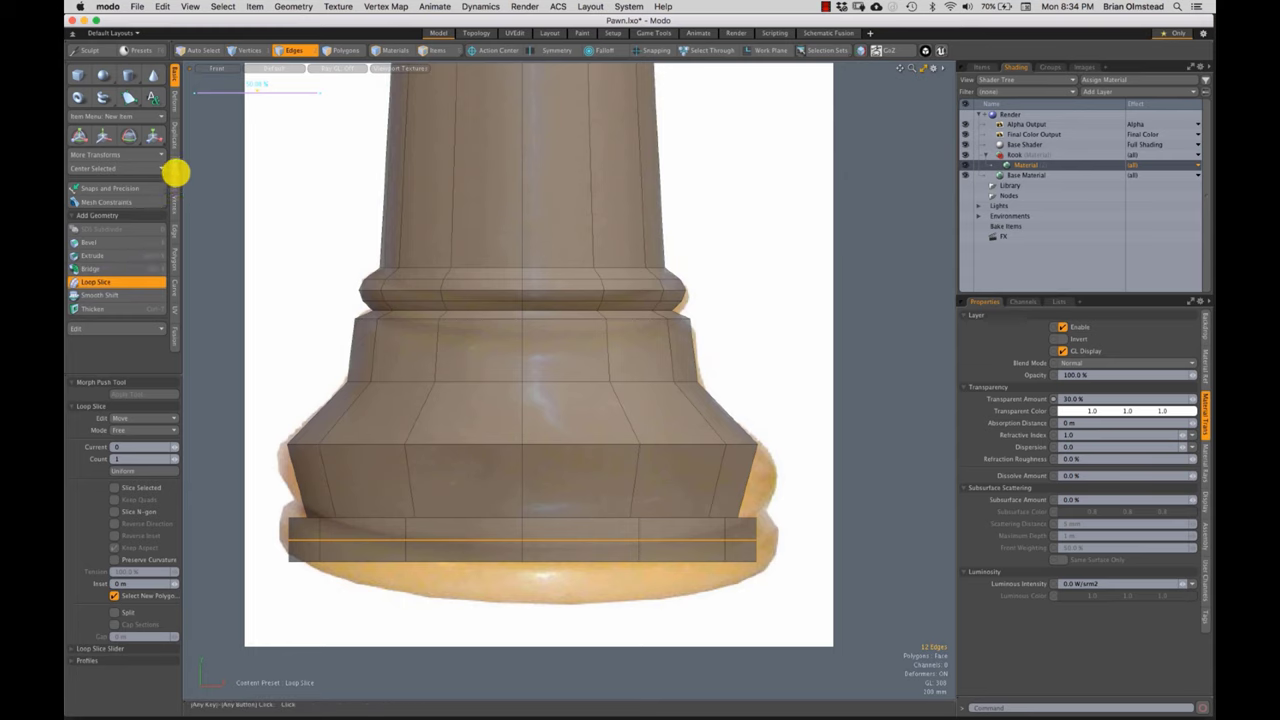
click(175, 173)
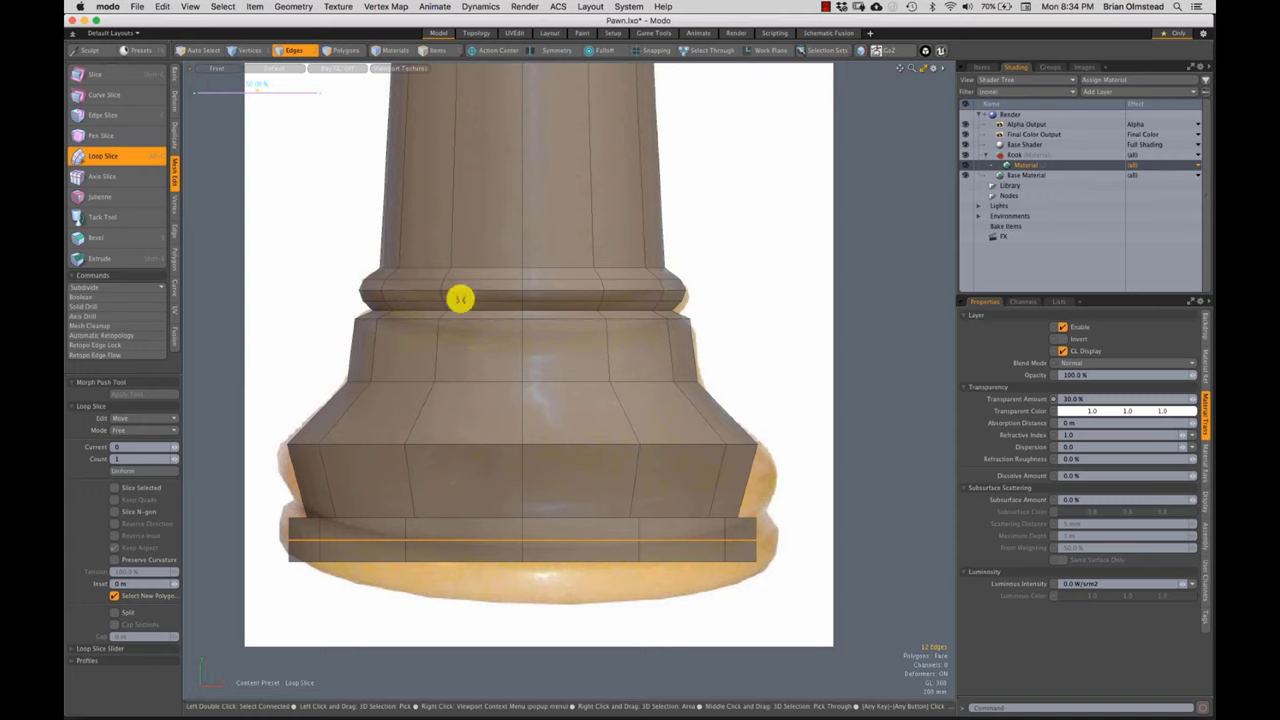
key(space)
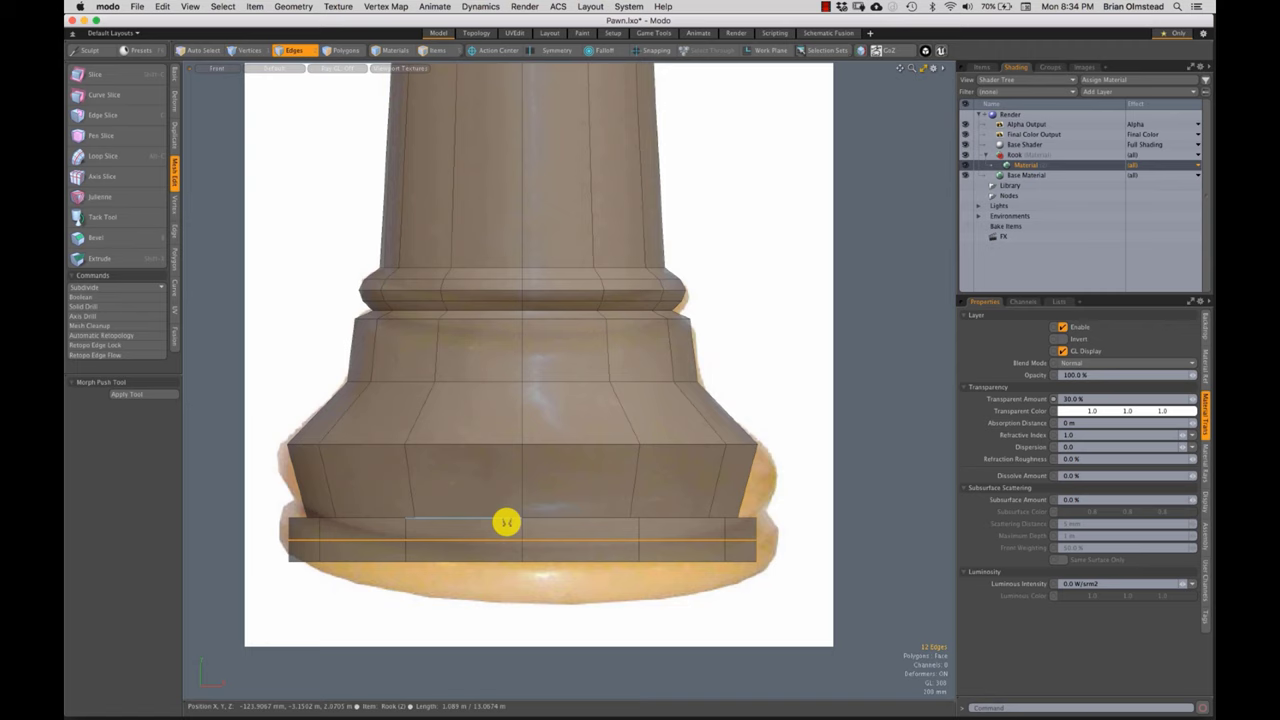
- Scale the rim's middle edge loop outward to match the reference outline and clear the selection
key(r)
drag(520, 534, 518, 538)
key(space)
click(457, 583)
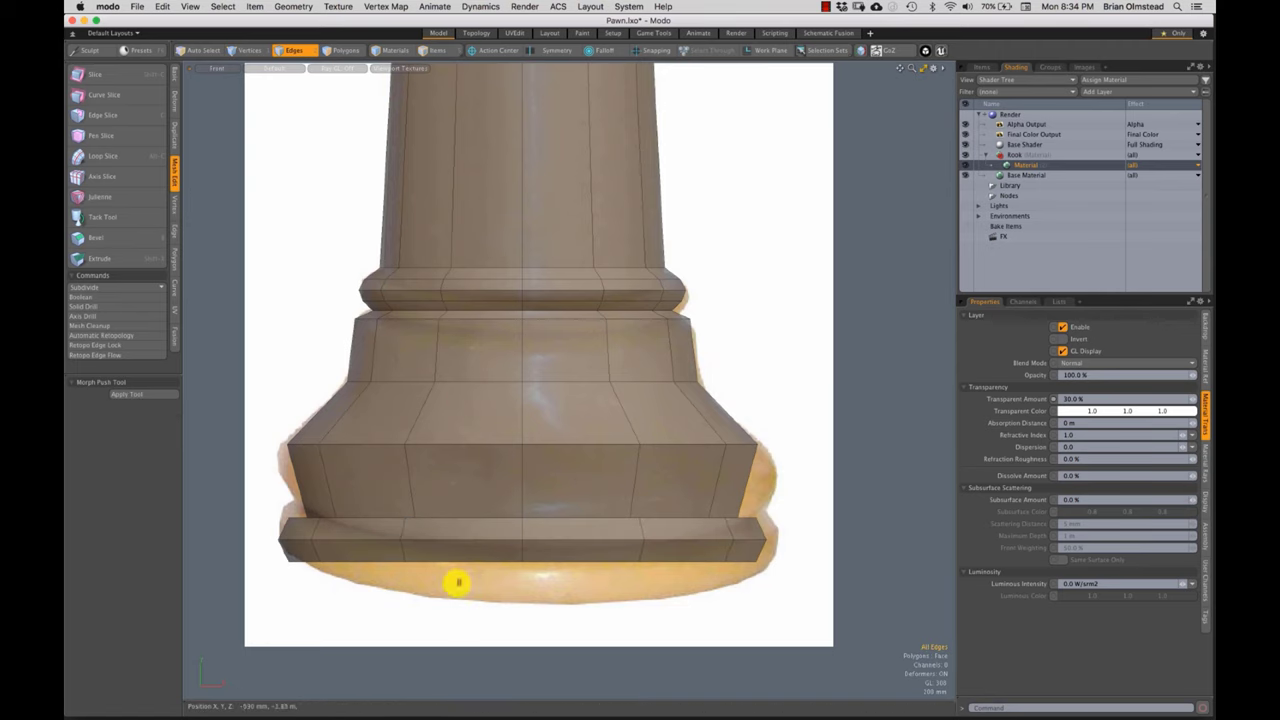
- Select the edge loop where the base's neck starts to flare and bevel it by 310 mm with round level 1
double_click(455, 382)
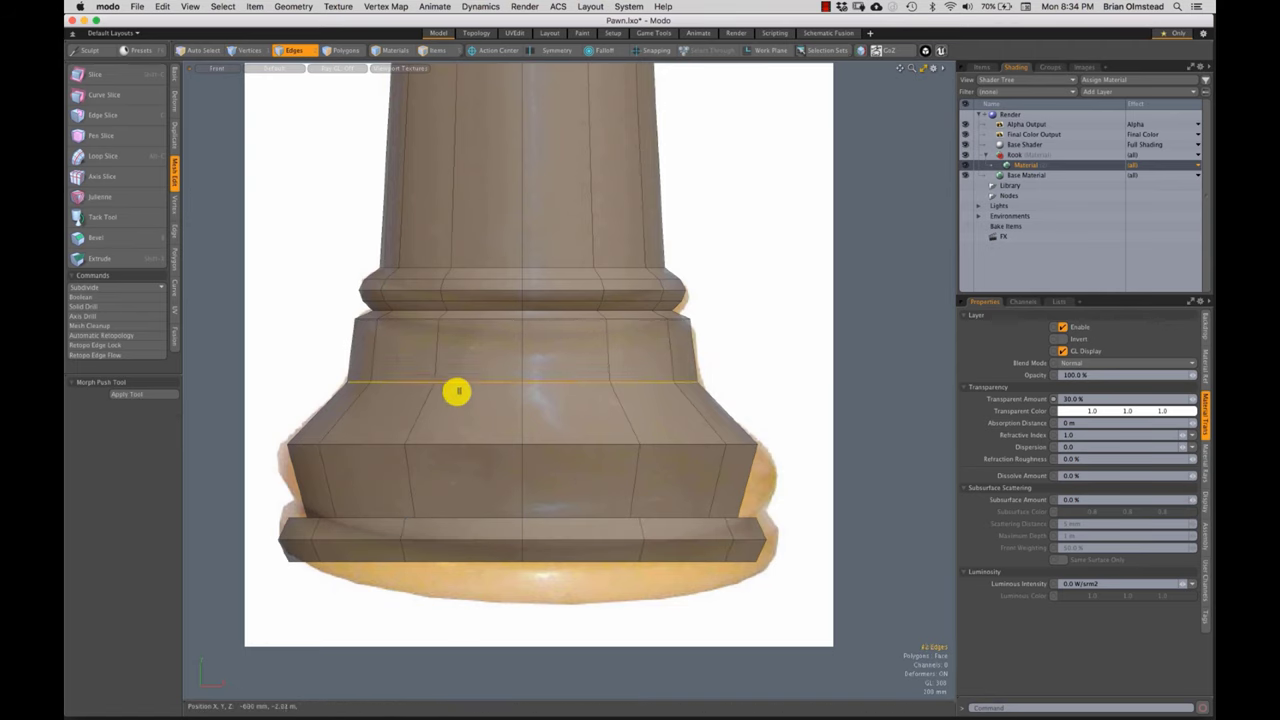
double_click(462, 384)
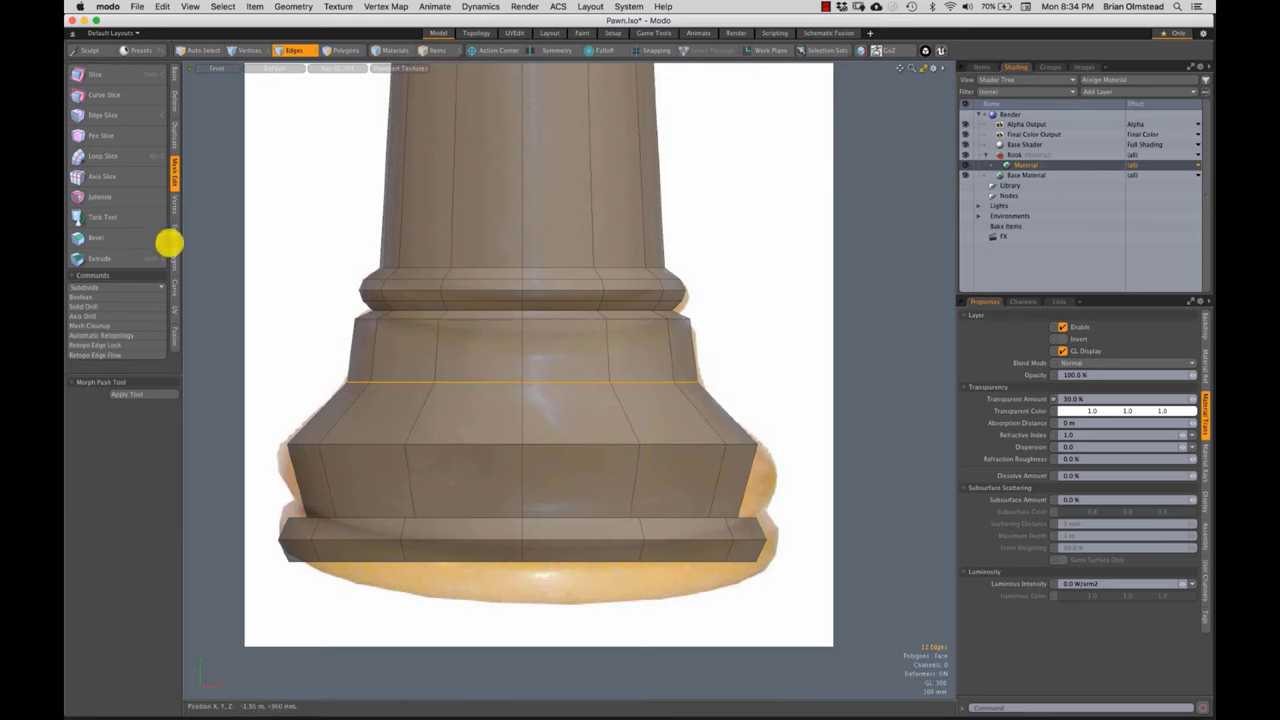
click(103, 238)
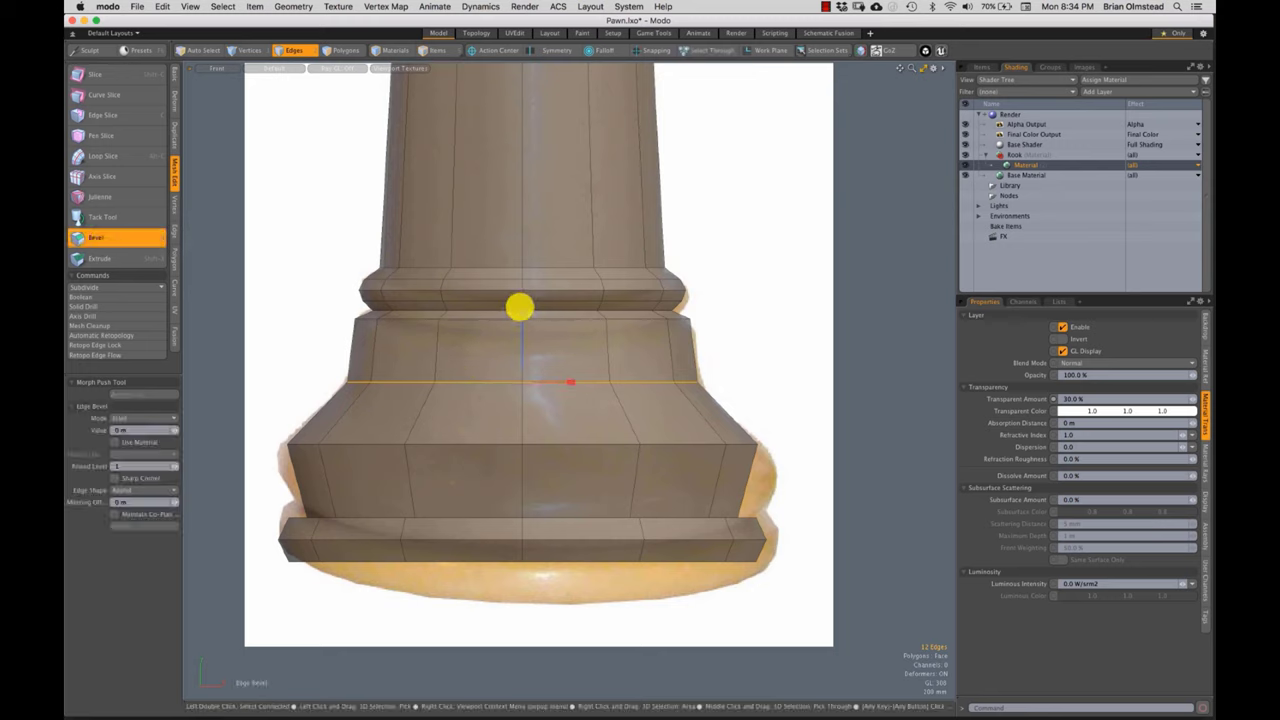
drag(519, 307, 534, 276)
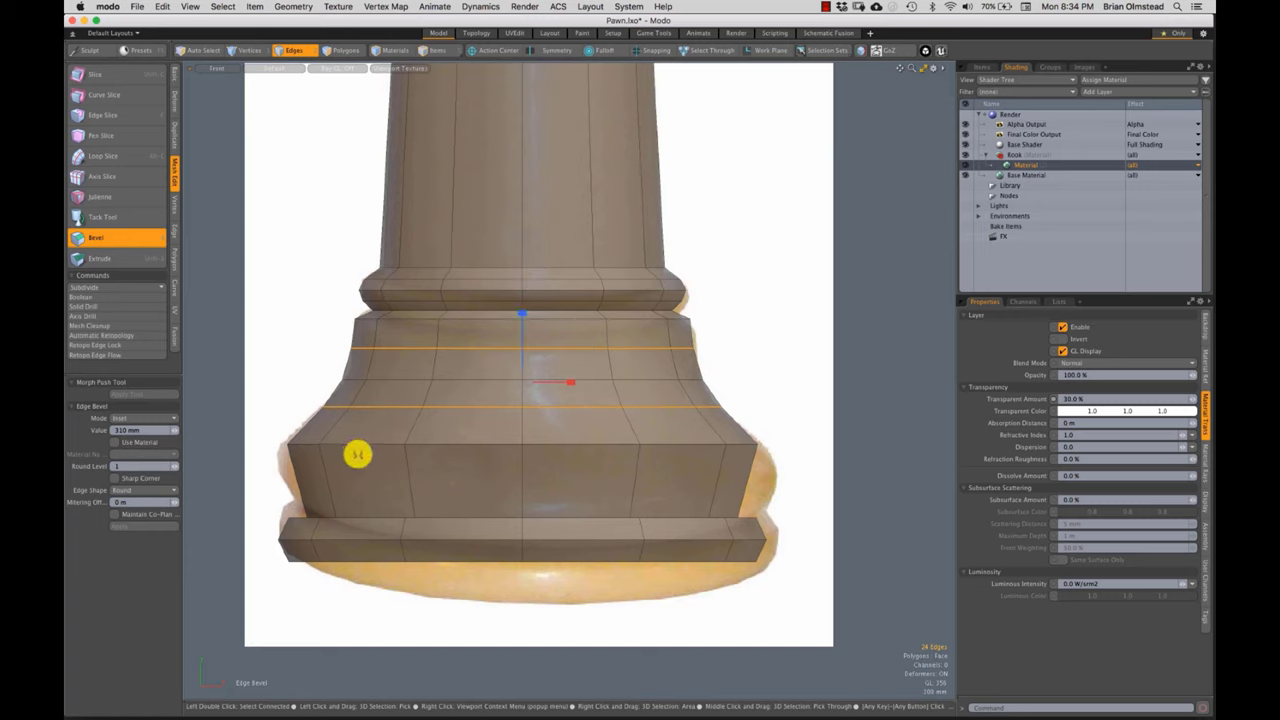
key(space)
- Try to bevel the edge loop at the base's bulge by 290 mm
double_click(354, 445)
click(112, 238)
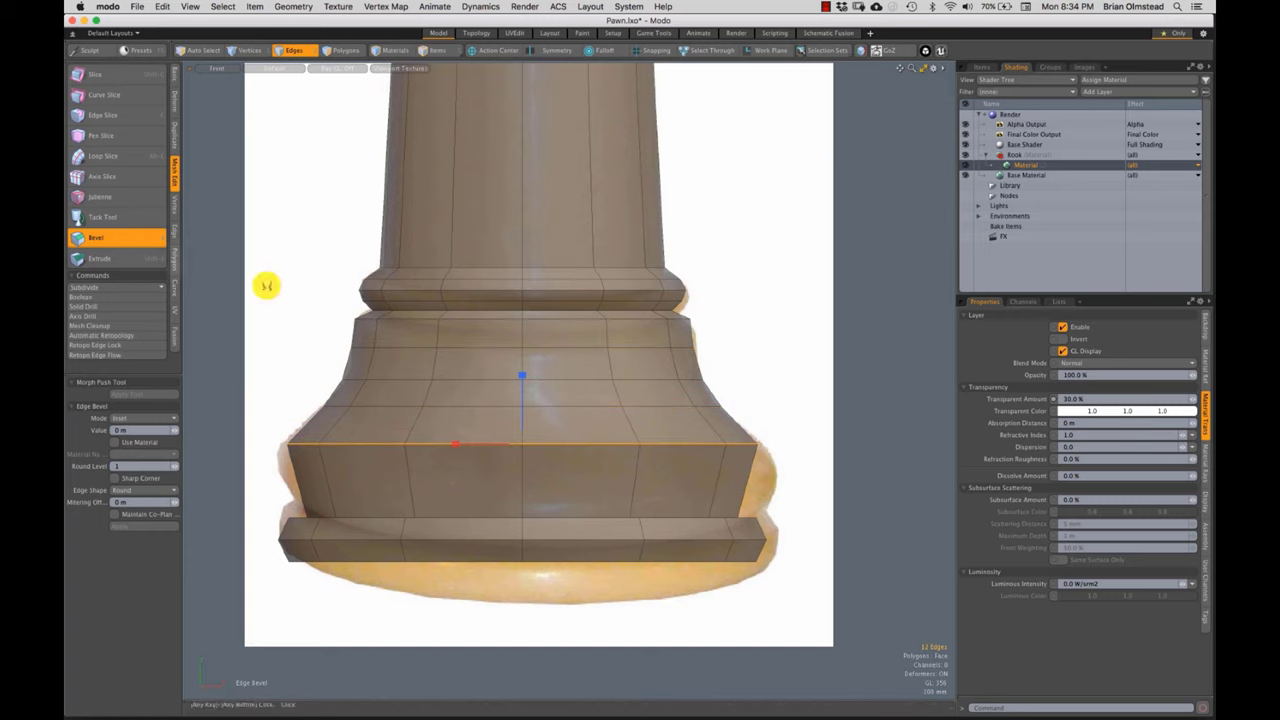
drag(521, 372, 524, 355)
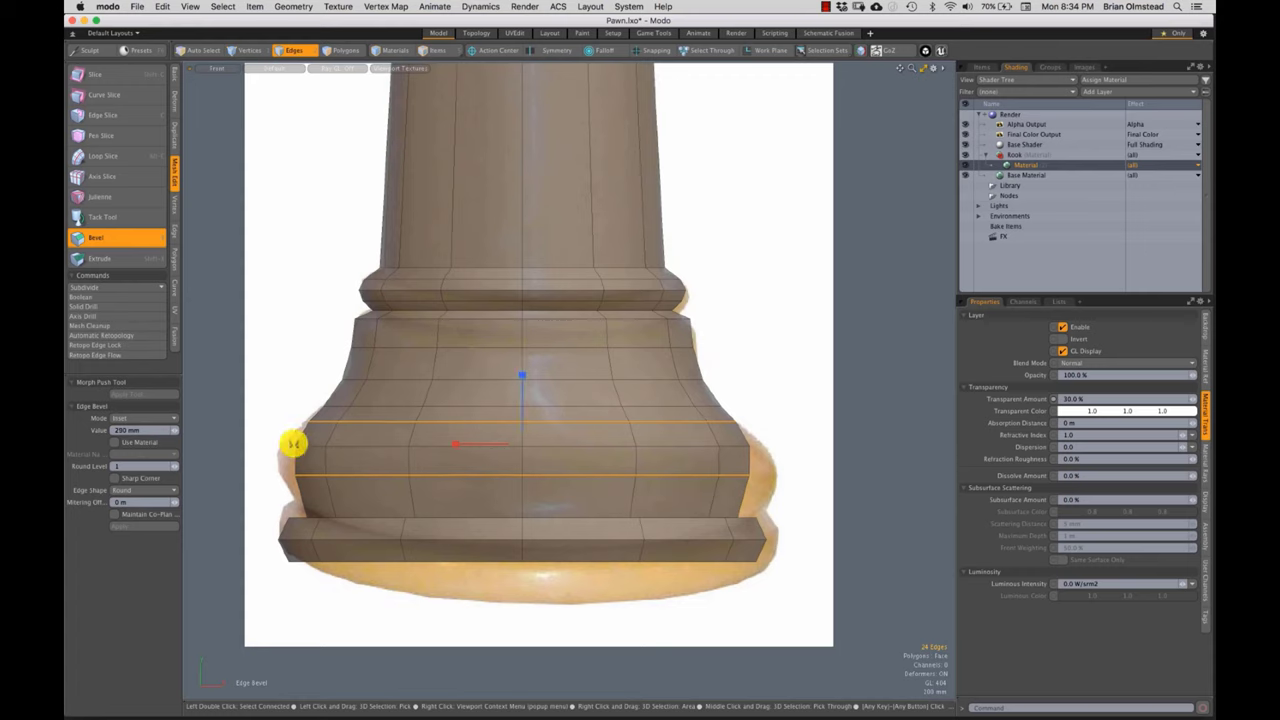
click(294, 488)
key(super+z)
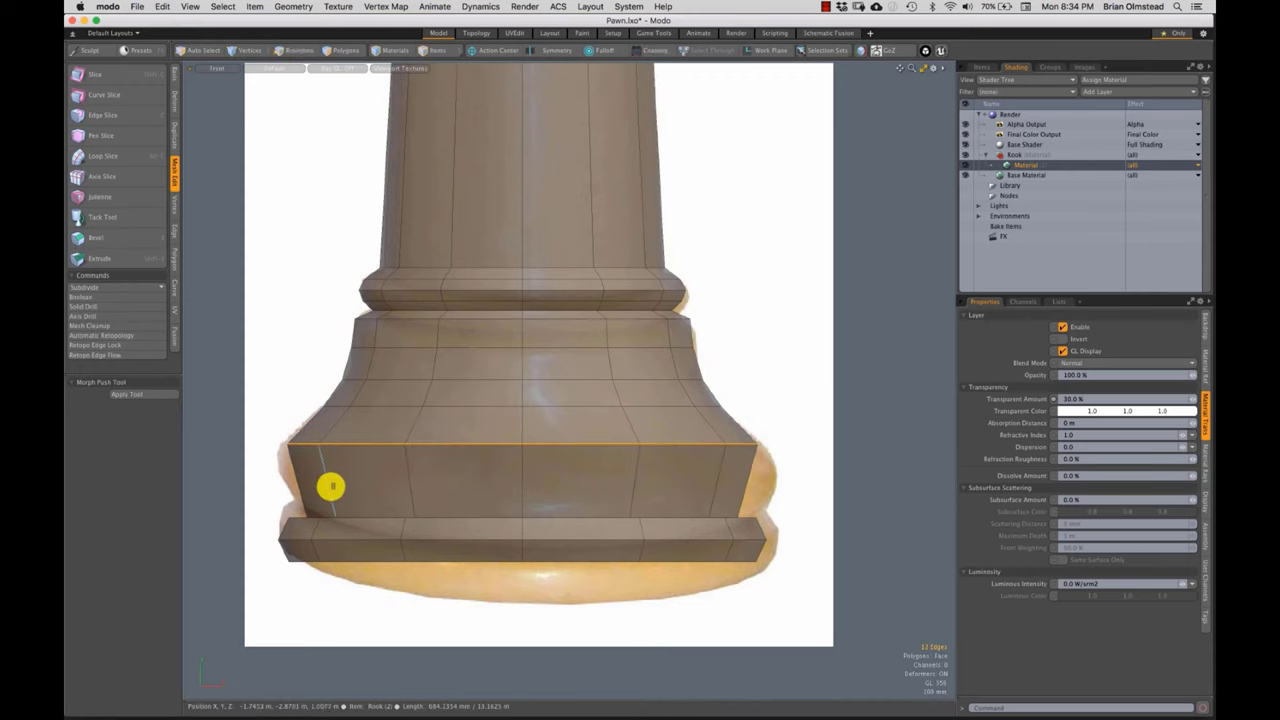
- Scale the edge loop at the top of the base's bulge out to 113%
key(r)
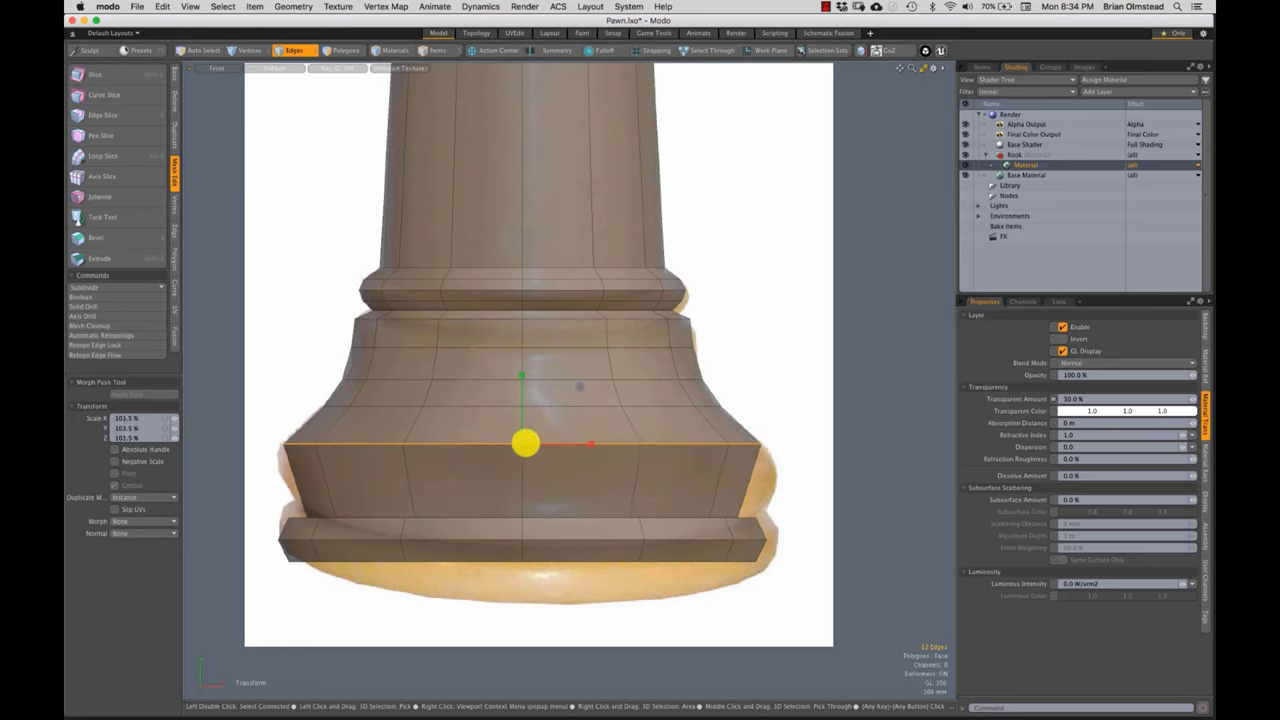
drag(526, 442, 514, 431)
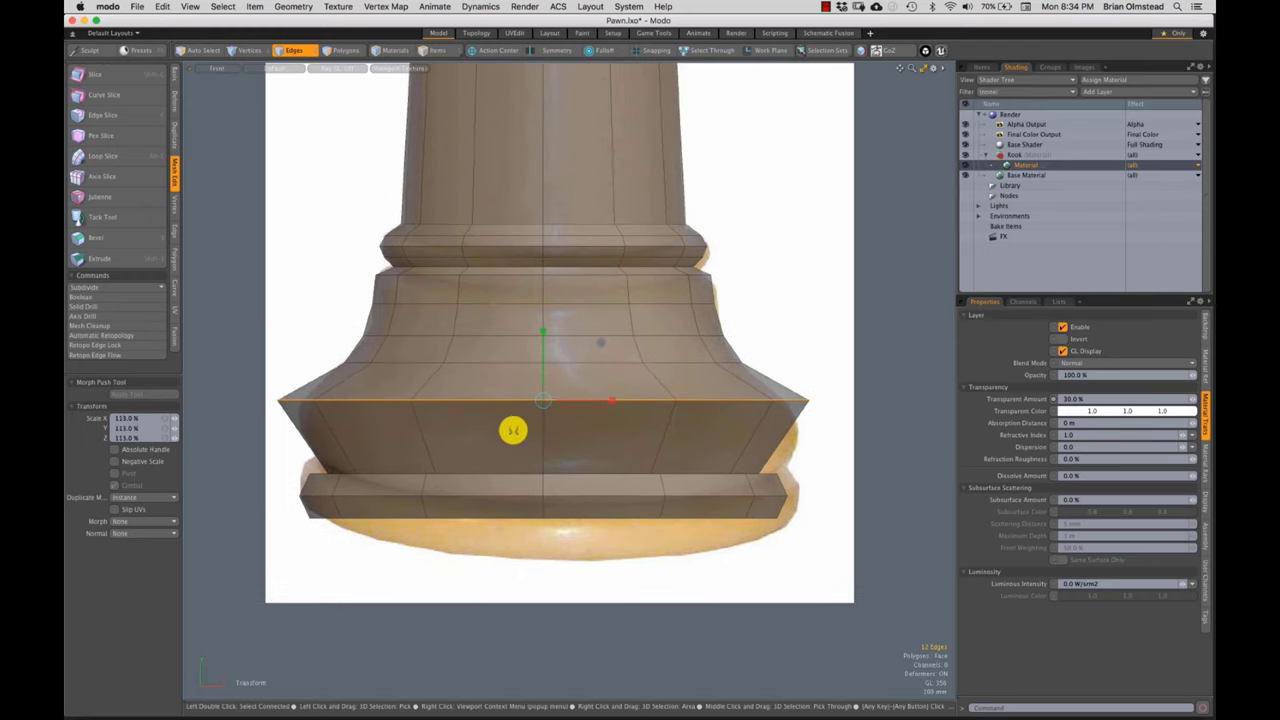
key(space)
- Bevel the bulge's widened edge loop by 410 mm with round level 2
click(140, 242)
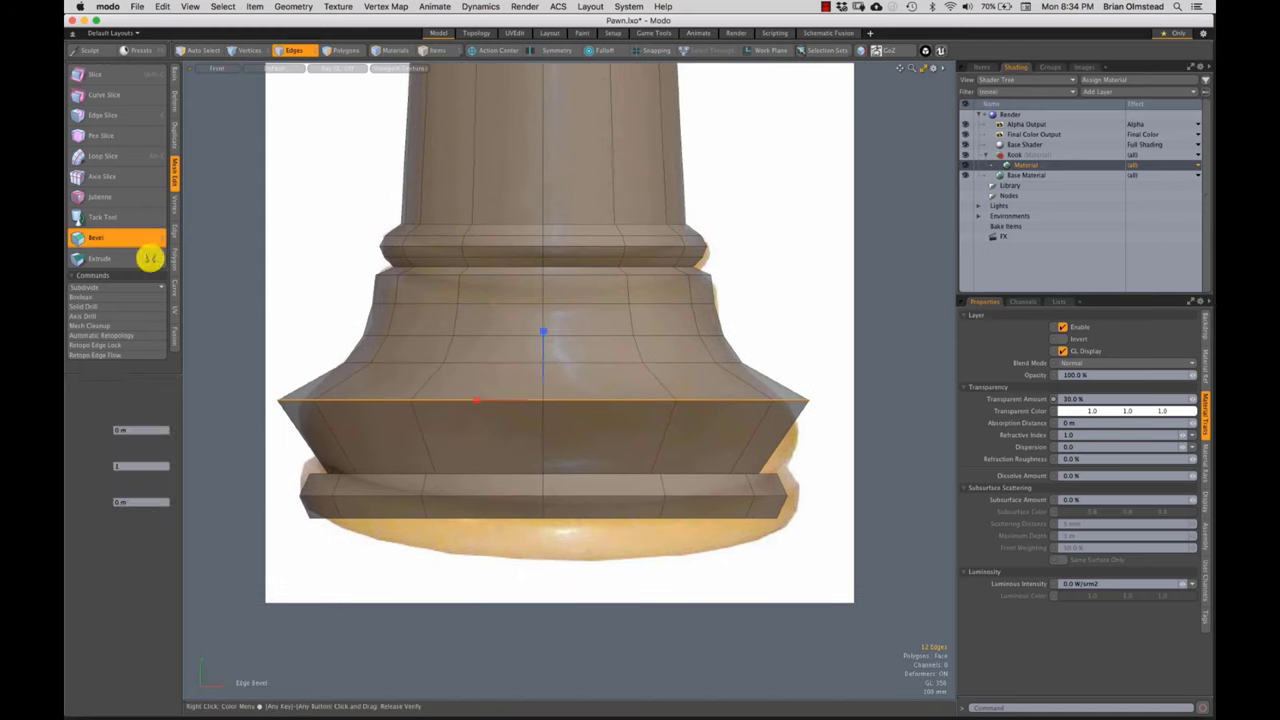
click(543, 318)
drag(543, 318, 547, 284)
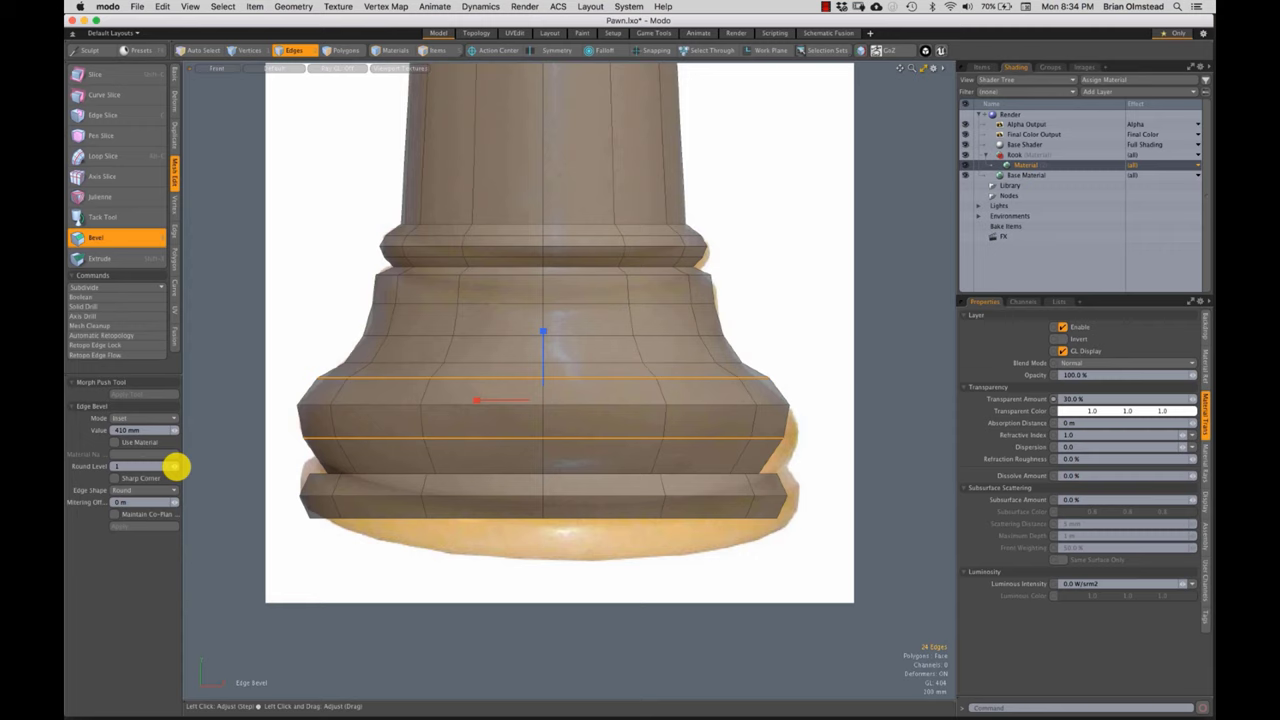
click(174, 466)
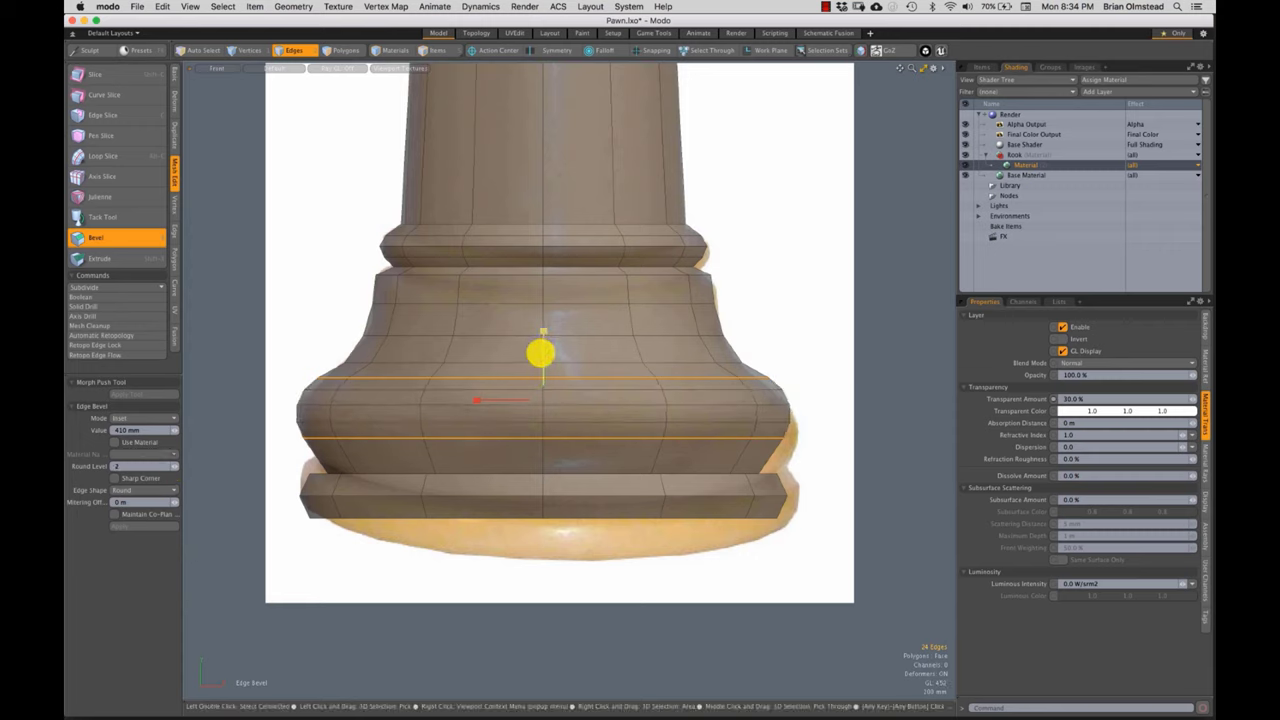
key(space)
- Select the bottom rim's middle edge loop, bevel it to round the rim and clear the selection
click(420, 549)
double_click(357, 500)
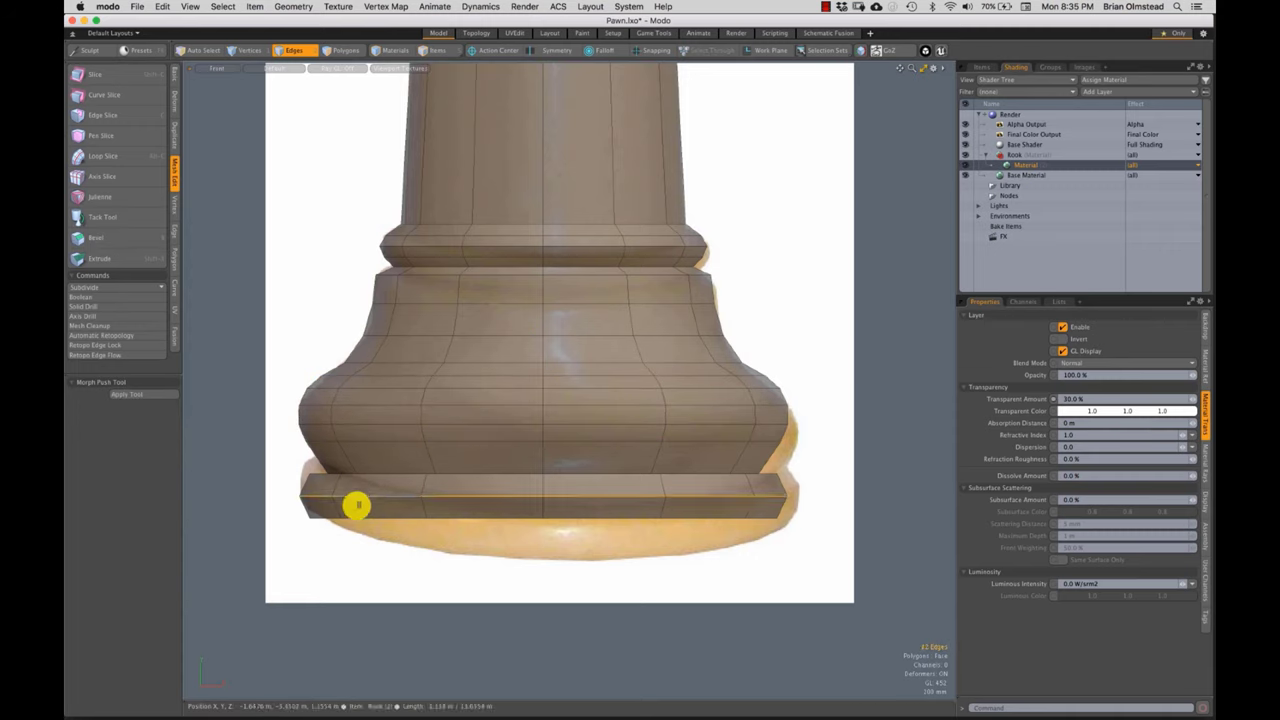
click(90, 238)
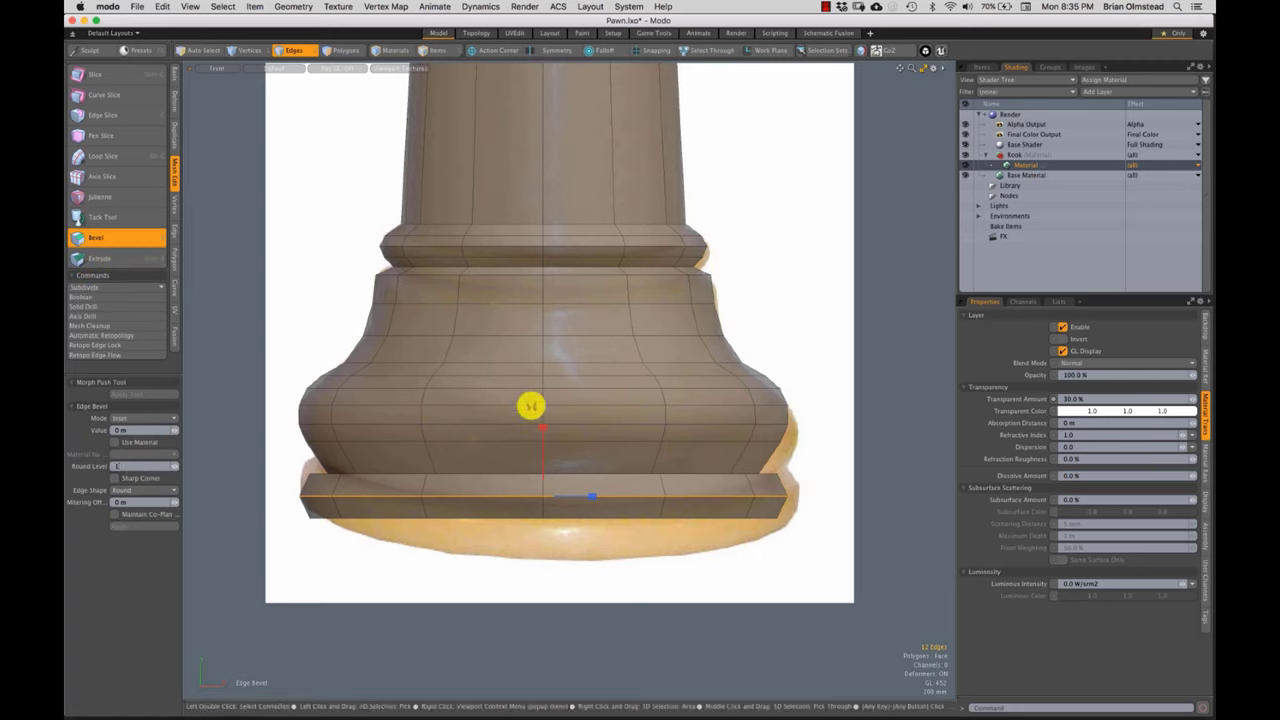
drag(597, 493, 606, 495)
key(Escape)
key(Escape)
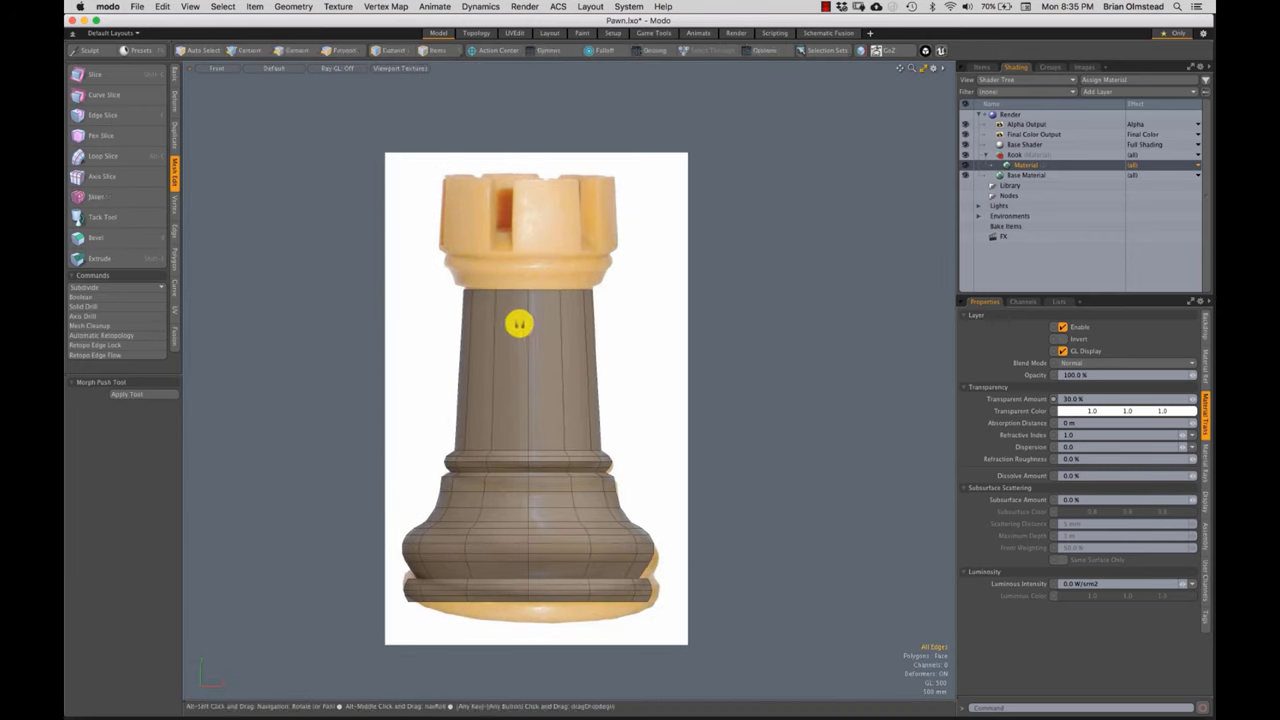
- Select the shaft's top face, extrude it in place and scale it out to the head collar's lower width
right_drag(652, 267, 536, 264)
alt+shift+drag(536, 270, 531, 303)
key(shift+x)
click(537, 317)
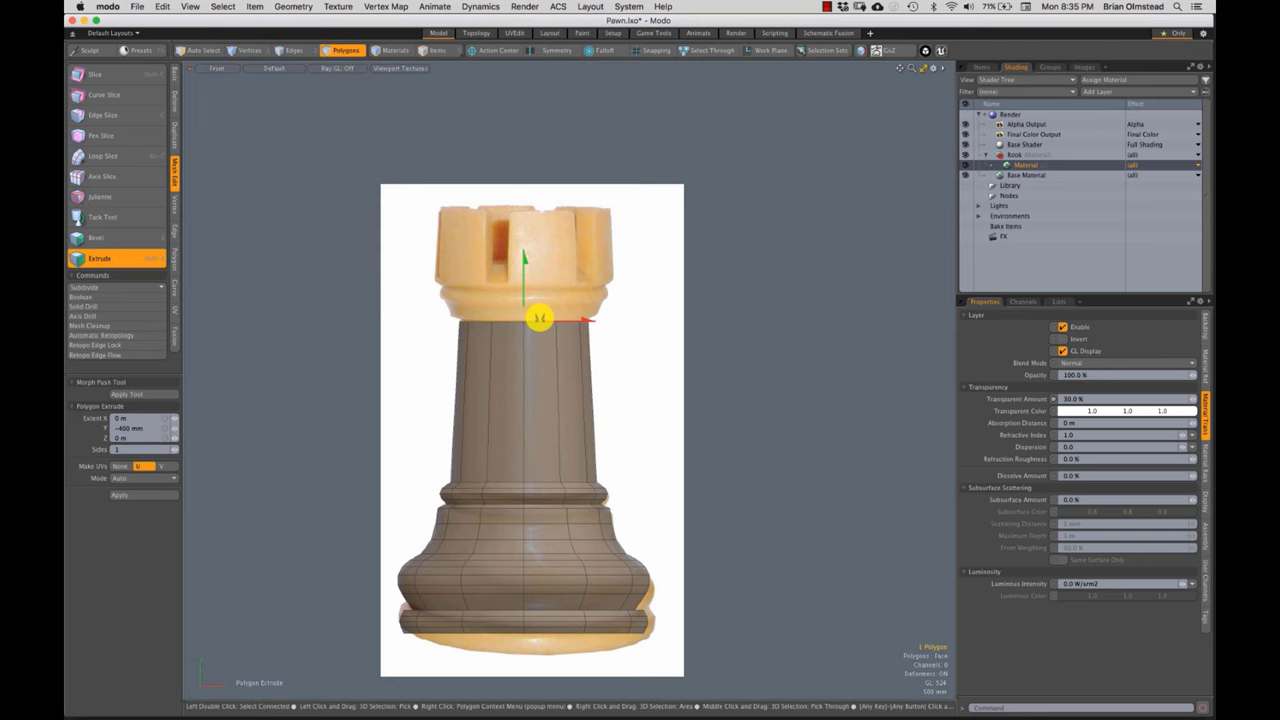
scroll(530, 315, up, 5)
key(r)
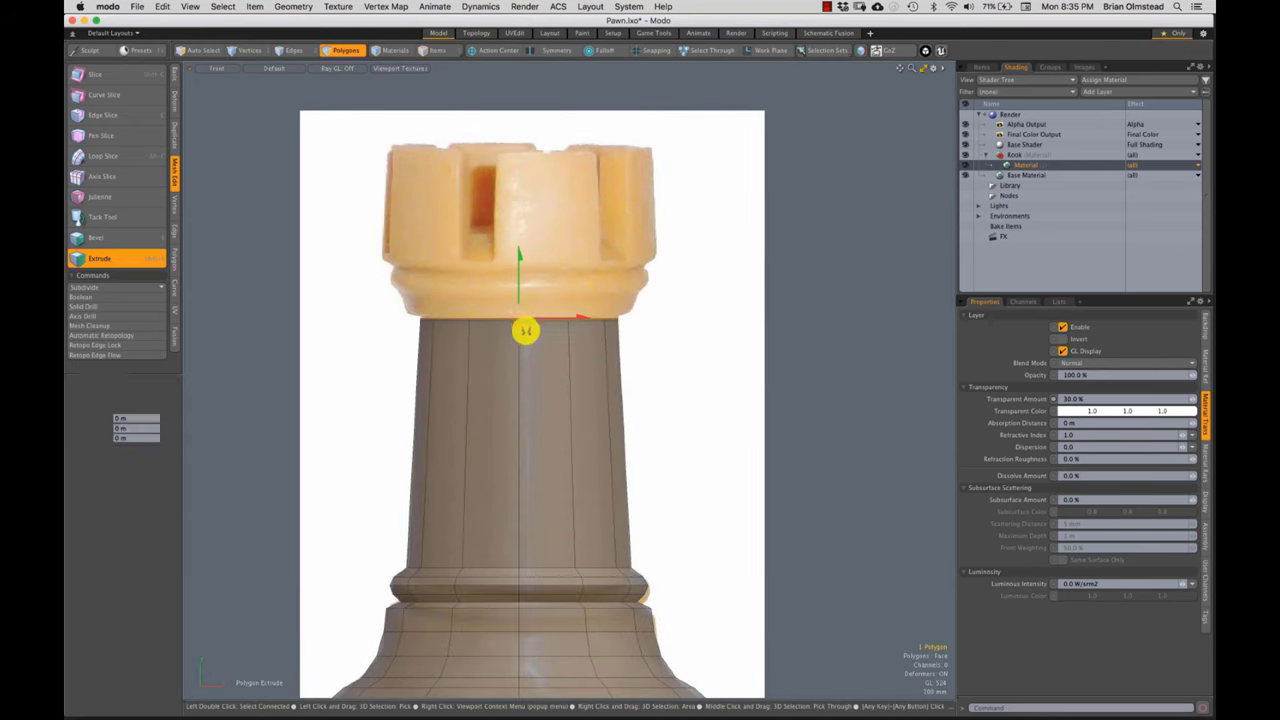
drag(521, 317, 519, 277)
key(Escape)
- Extrude the face above the shaft up into the head collar, widen it slightly to match the reference and raise it 60 mm
key(shift+x)
key(r)
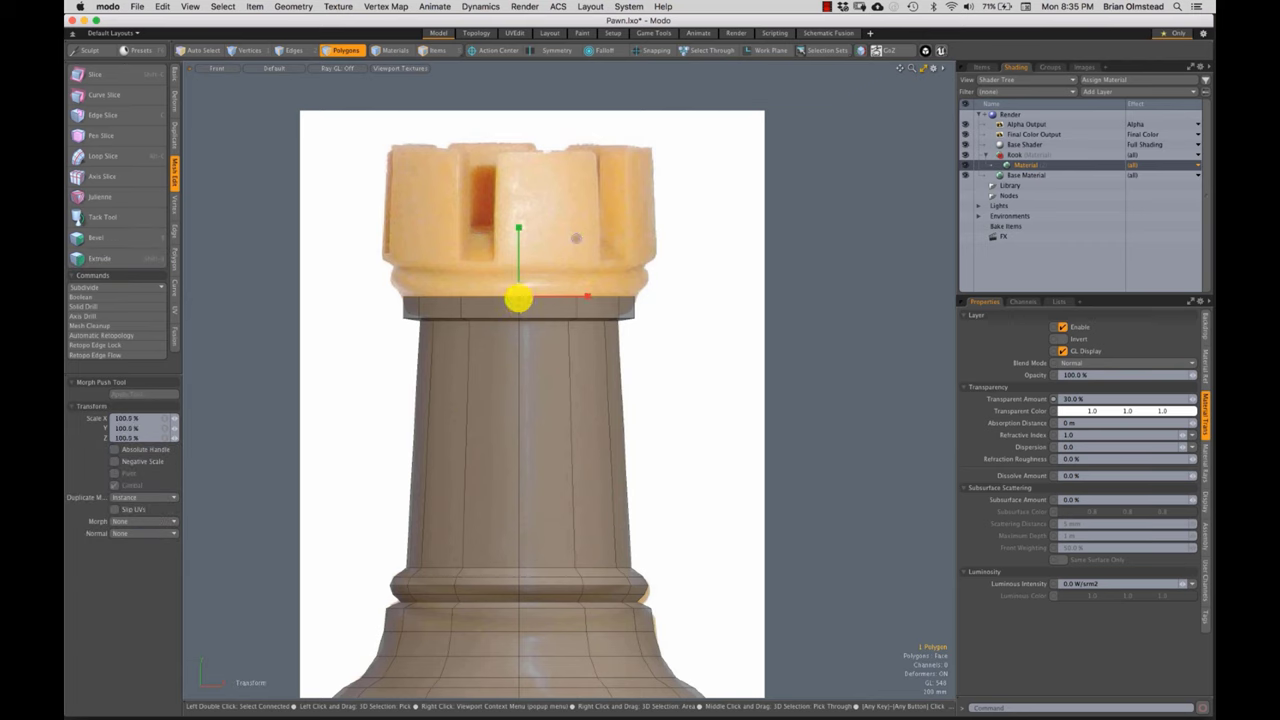
key(w)
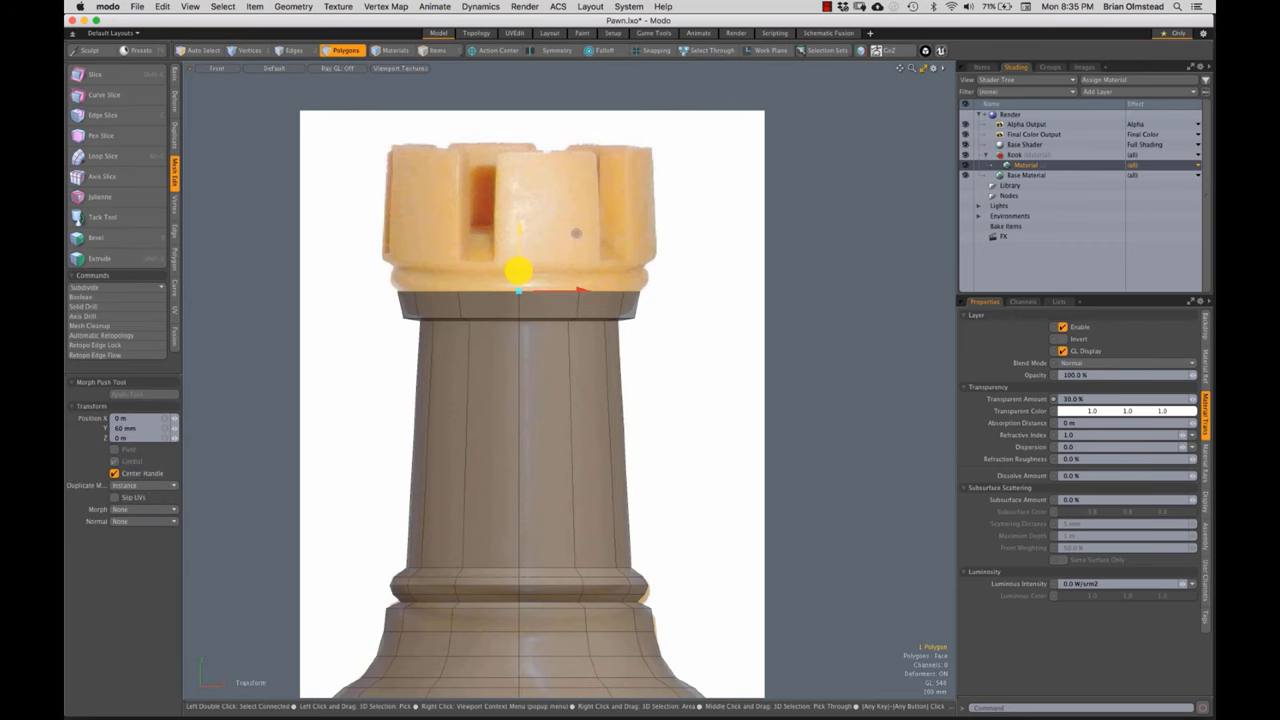
alt+drag(534, 304, 535, 312)
scroll(535, 312, up, 3)
key(space)
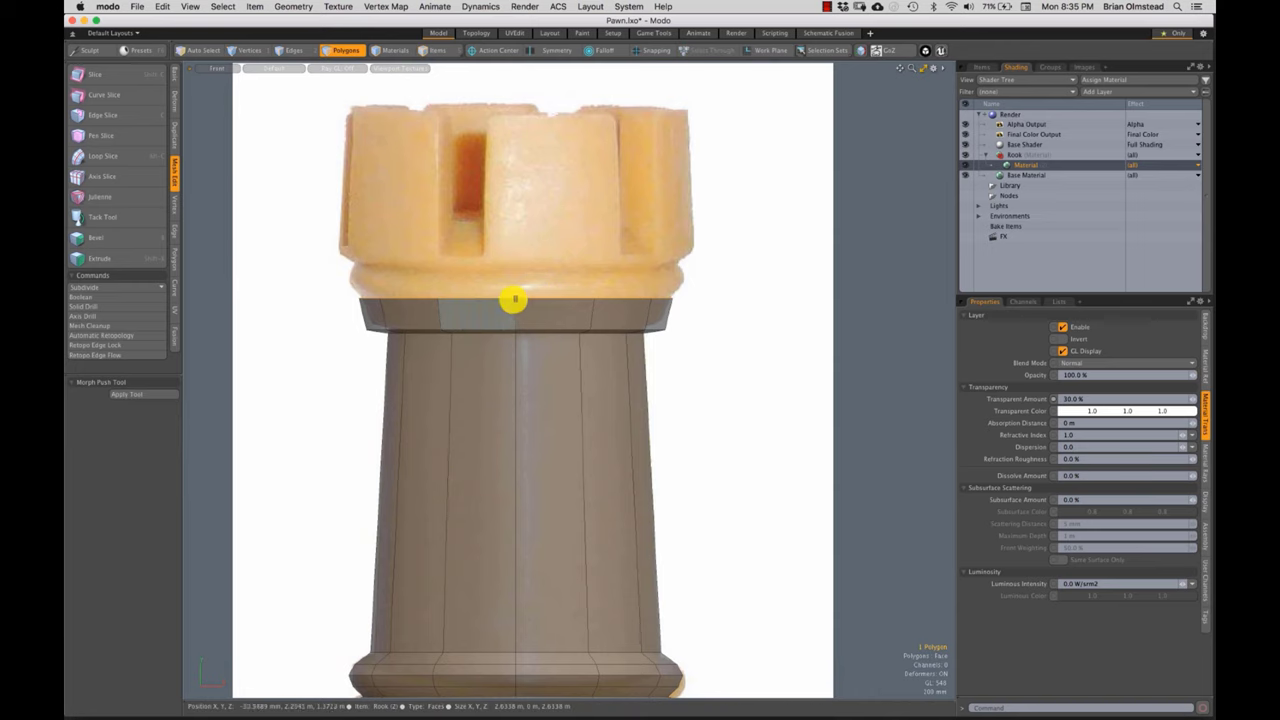
- Extrude the collar's top face straight up about 290 mm to the underside of the reference battlements
key(shift+x)
drag(513, 281, 516, 254)
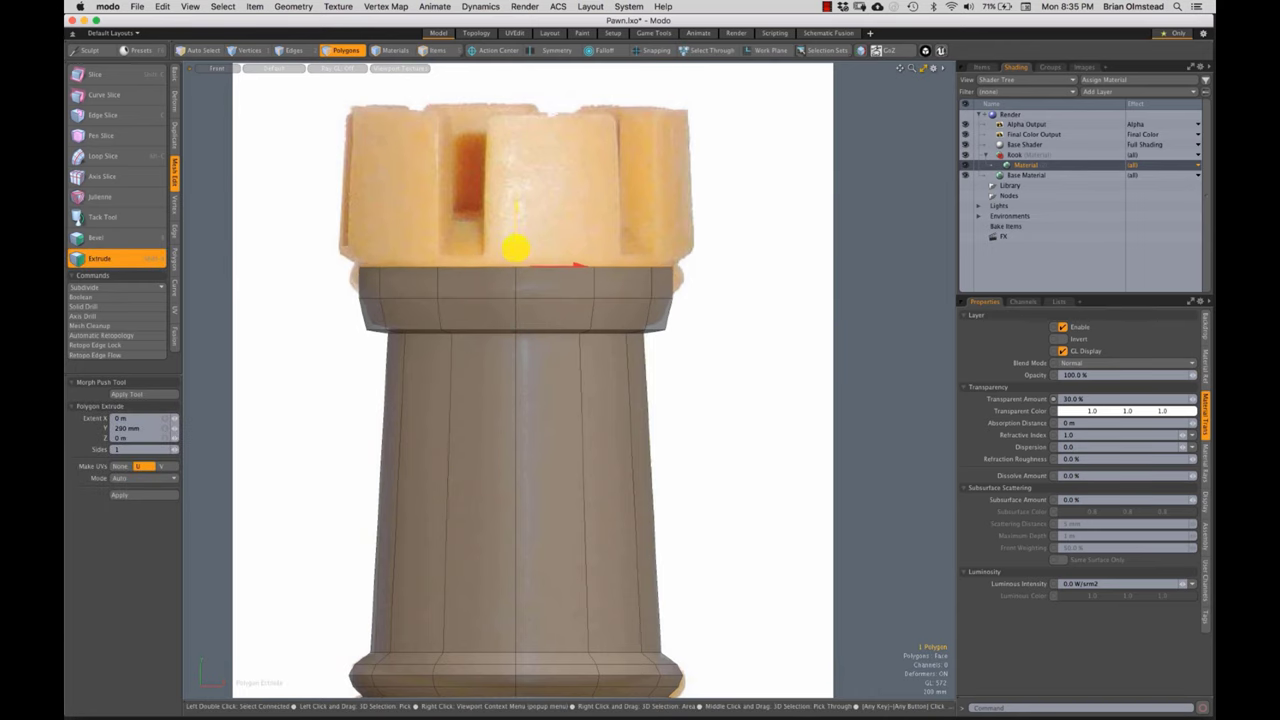
key(space)
- Loop slice the collar's upper band at its middle and scale the new edge loop out past the reference ring
key(2)
key(alt+c)
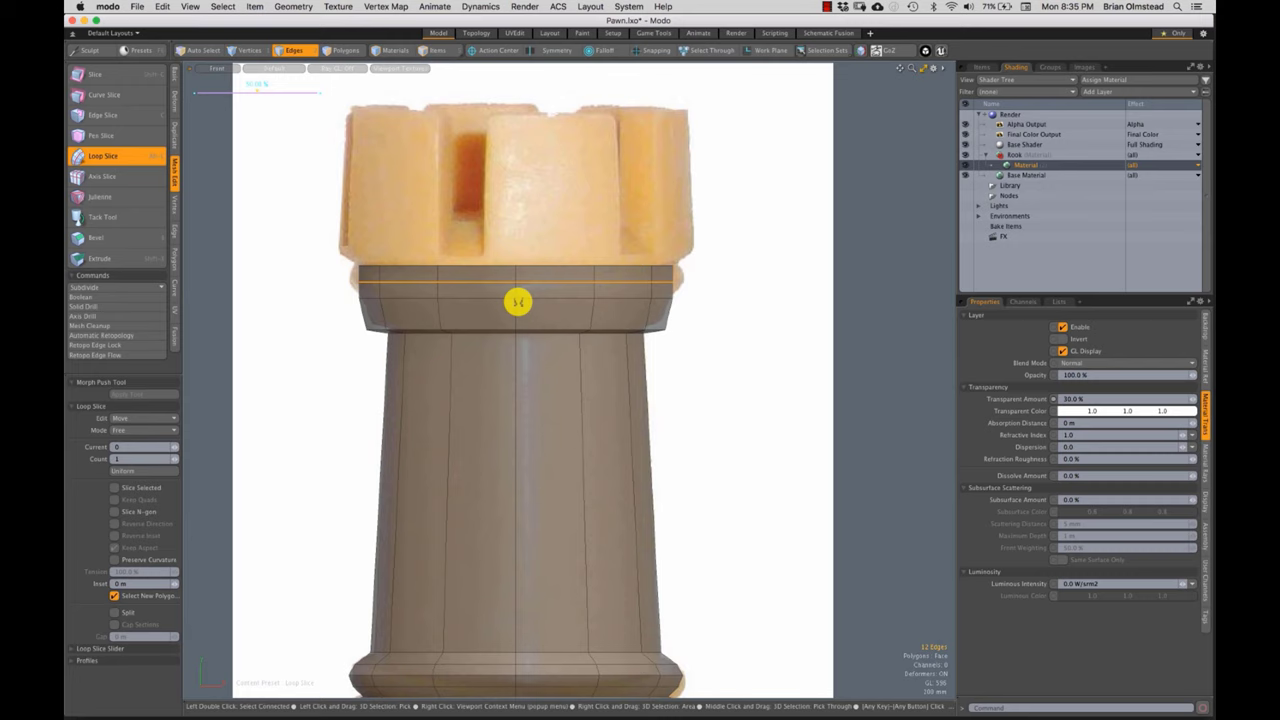
key(r)
drag(517, 283, 525, 279)
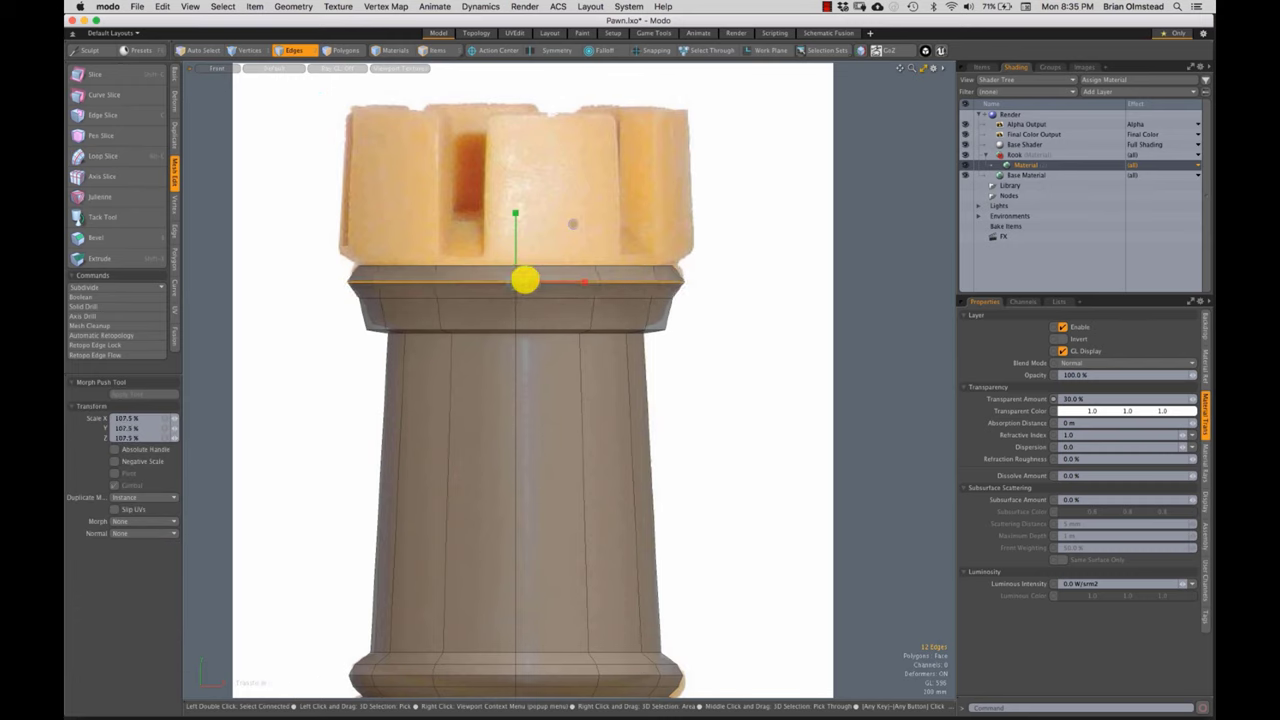
key(space)
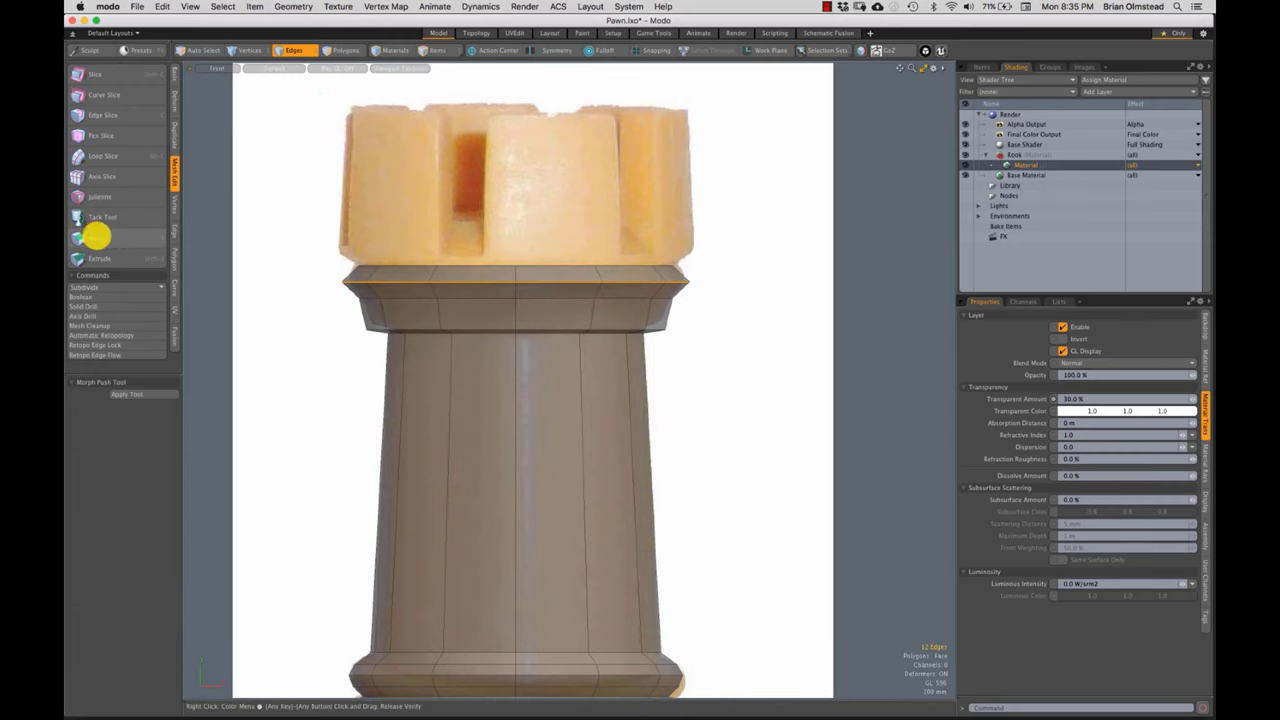
- Bevel the collar's widened edge loop with round level 1 to round the ring
click(99, 238)
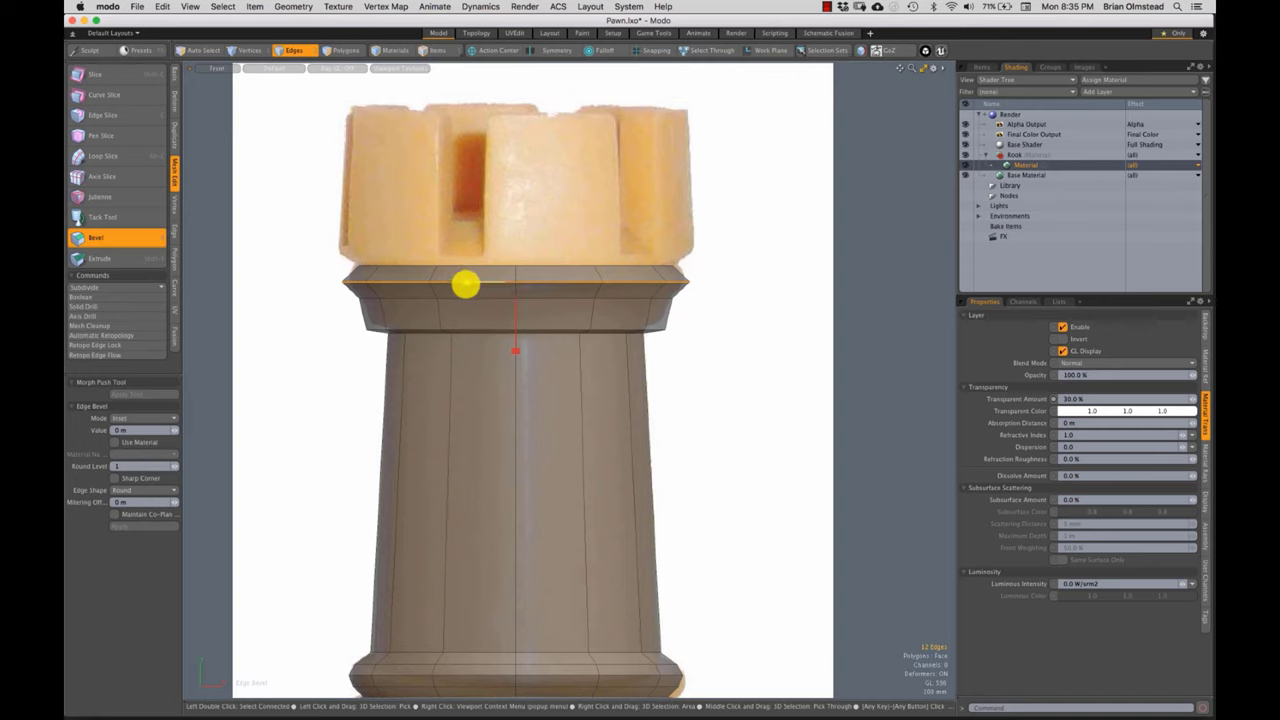
drag(465, 284, 455, 281)
key(space)
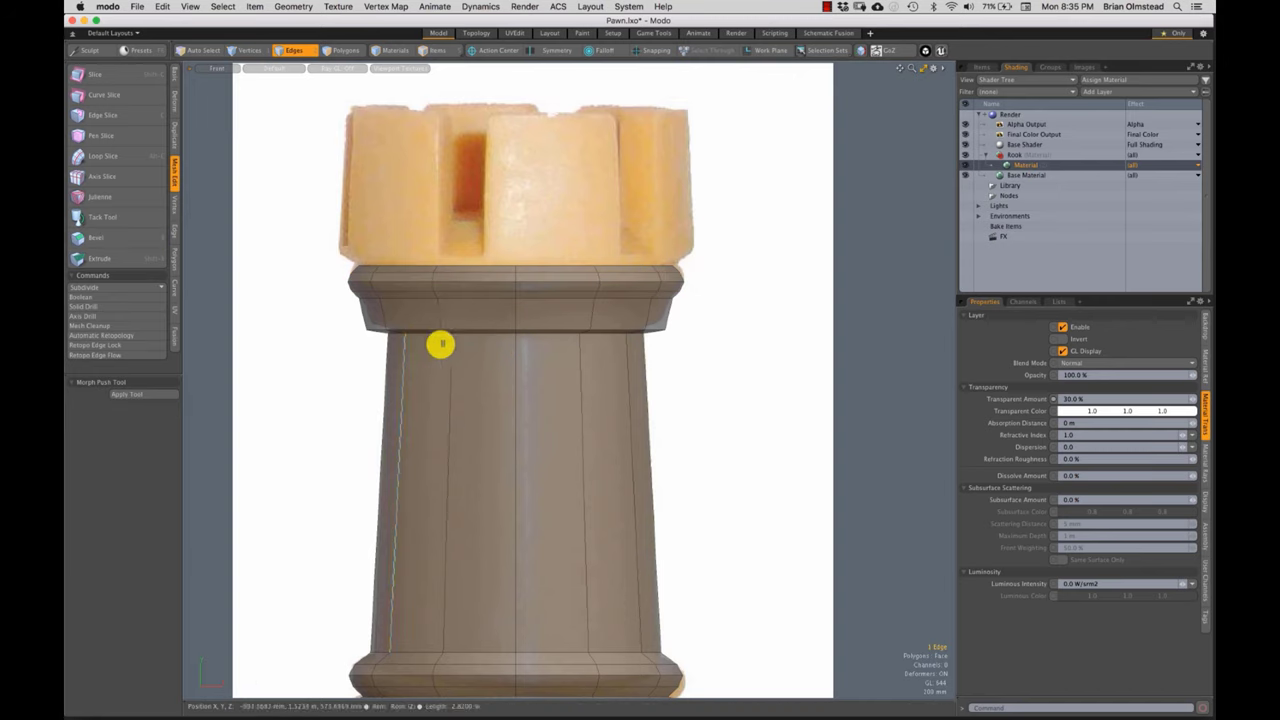
- Lasso-select the head collar's polygons, and separately all the base polygons below the shaft
key(3)
mouse_move(488, 352)
mouse_down()
mouse_move(443, 351)
mouse_move(335, 400)
mouse_up()
scroll(330, 397, up, 2)
right_drag(437, 354, 279, 295)
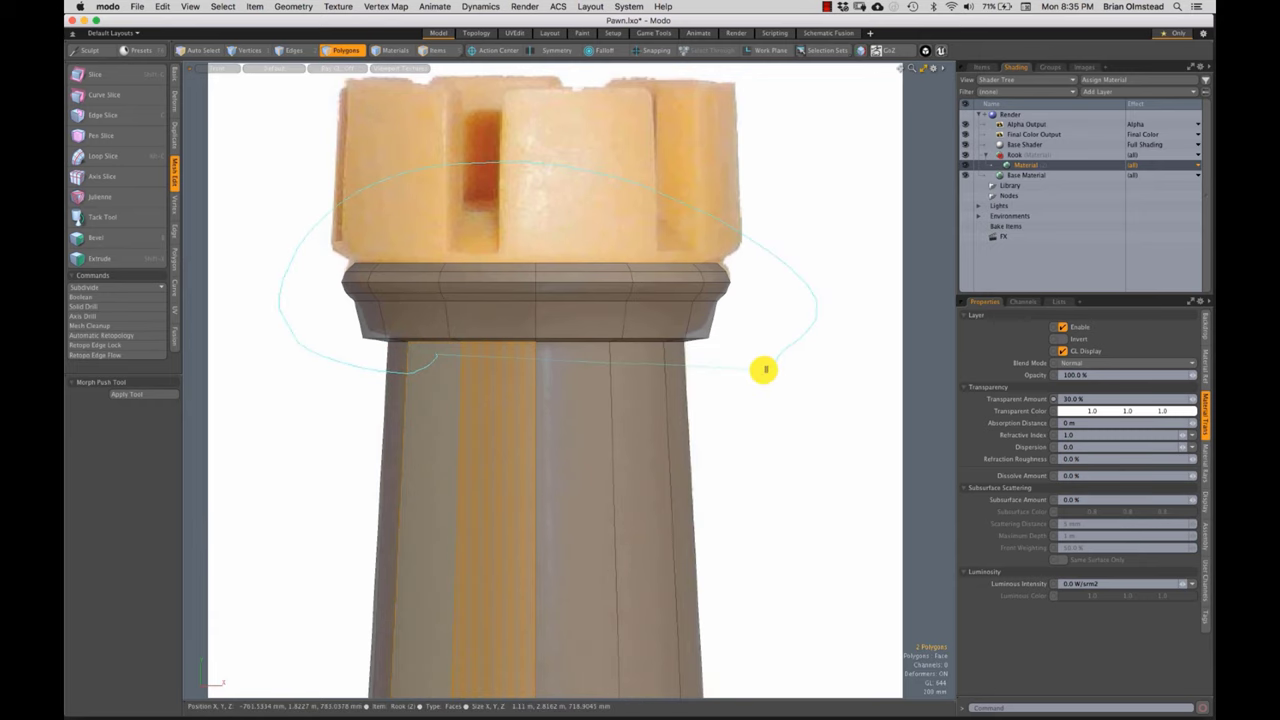
middle_drag(766, 370, 742, 384)
scroll(651, 427, down, 2)
alt+drag(651, 427, 600, 303)
alt+drag(569, 435, 562, 366)
scroll(560, 357, down, 4)
alt+drag(513, 485, 506, 430)
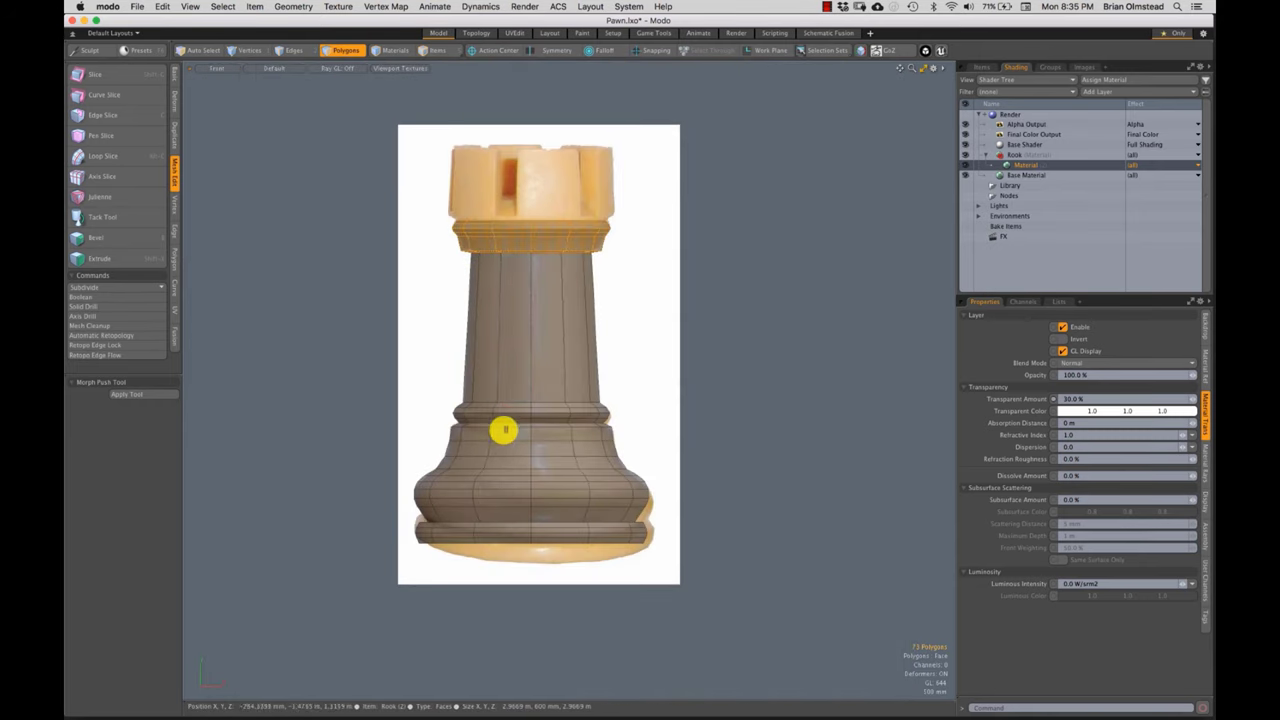
mouse_move(504, 430)
right_down()
mouse_move(471, 629)
mouse_move(666, 394)
right_up()
scroll(551, 374, up, 3)
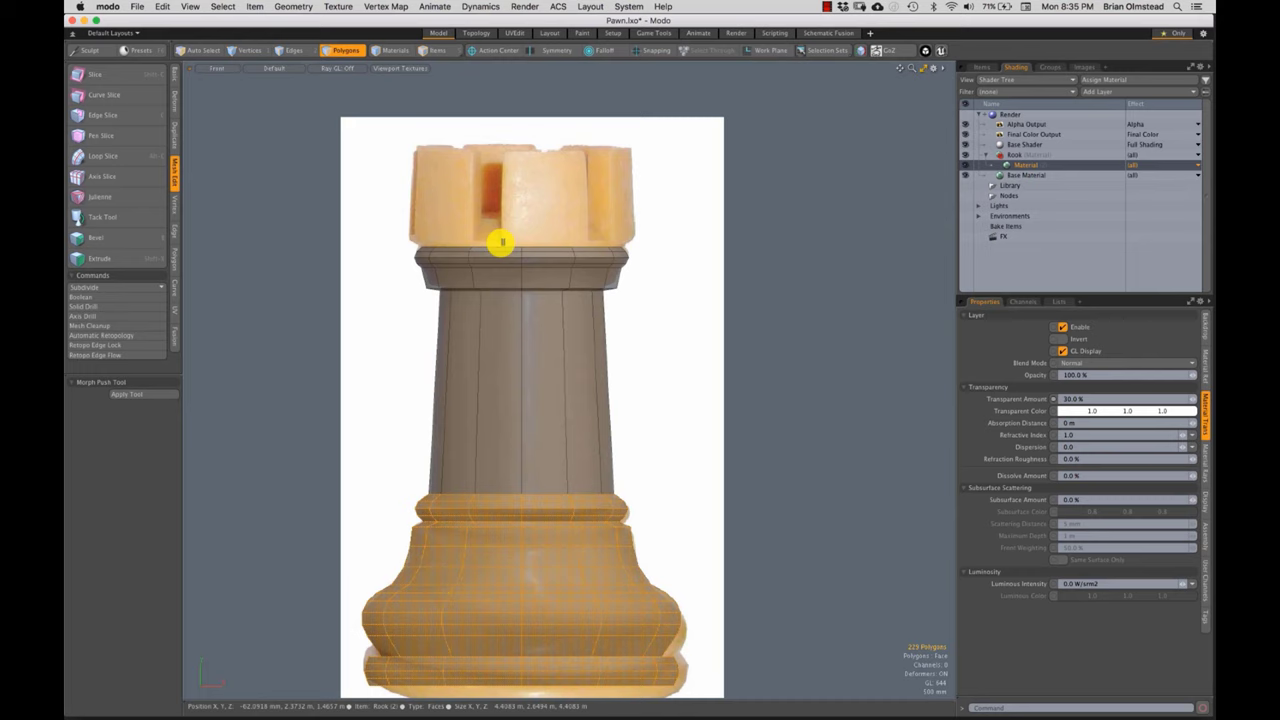
- Hide the backdrop image, make the rook mesh active and select the collar's top face
alt+drag(580, 288, 537, 359)
scroll(546, 320, up, 2)
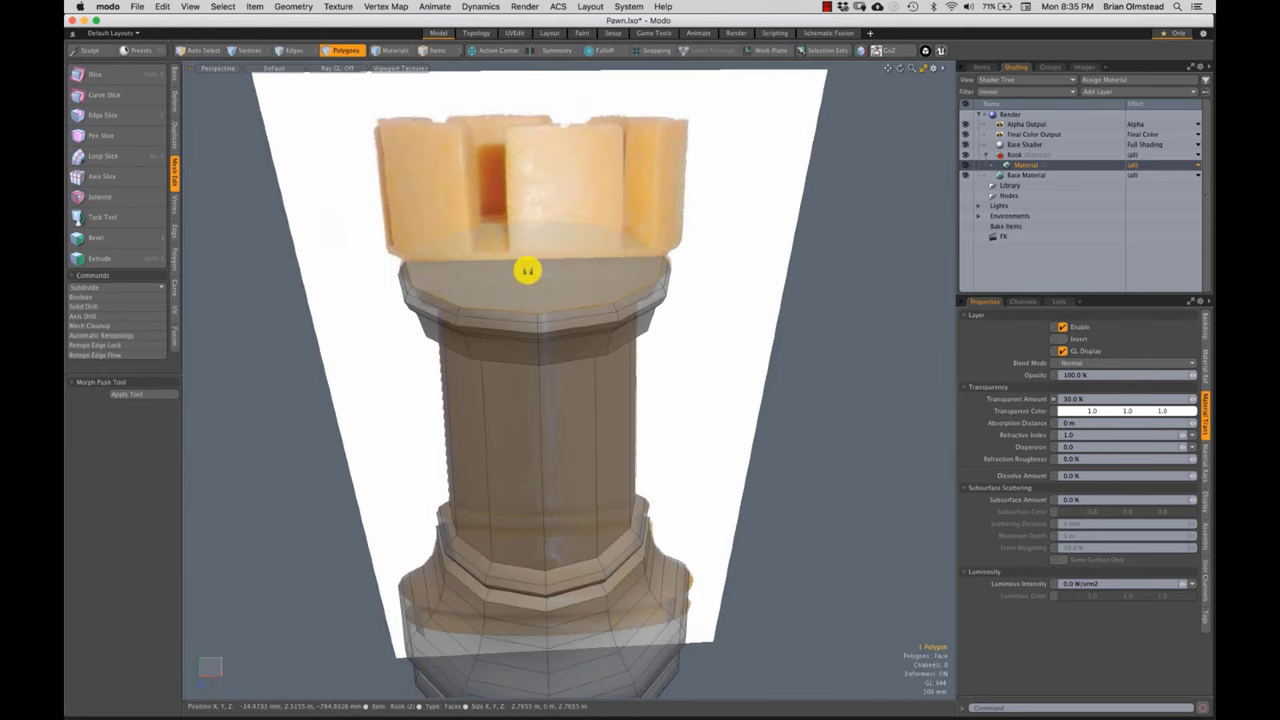
scroll(545, 320, up, 1)
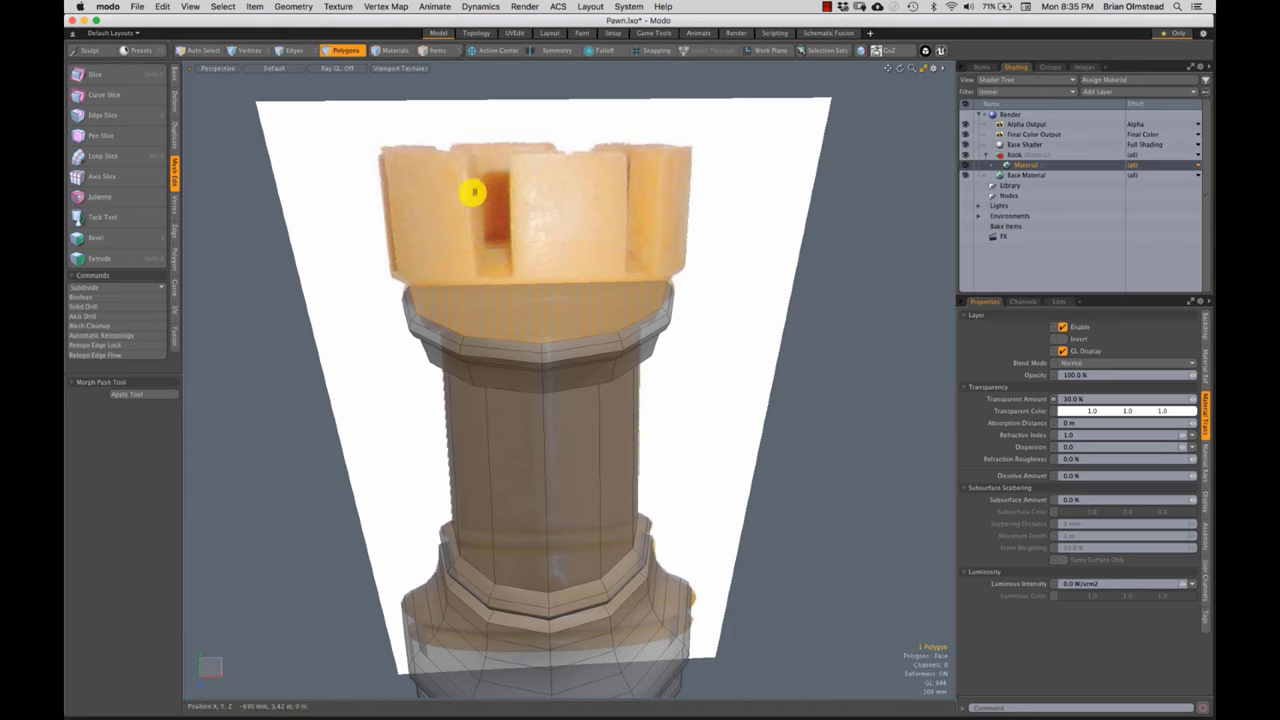
key(1)
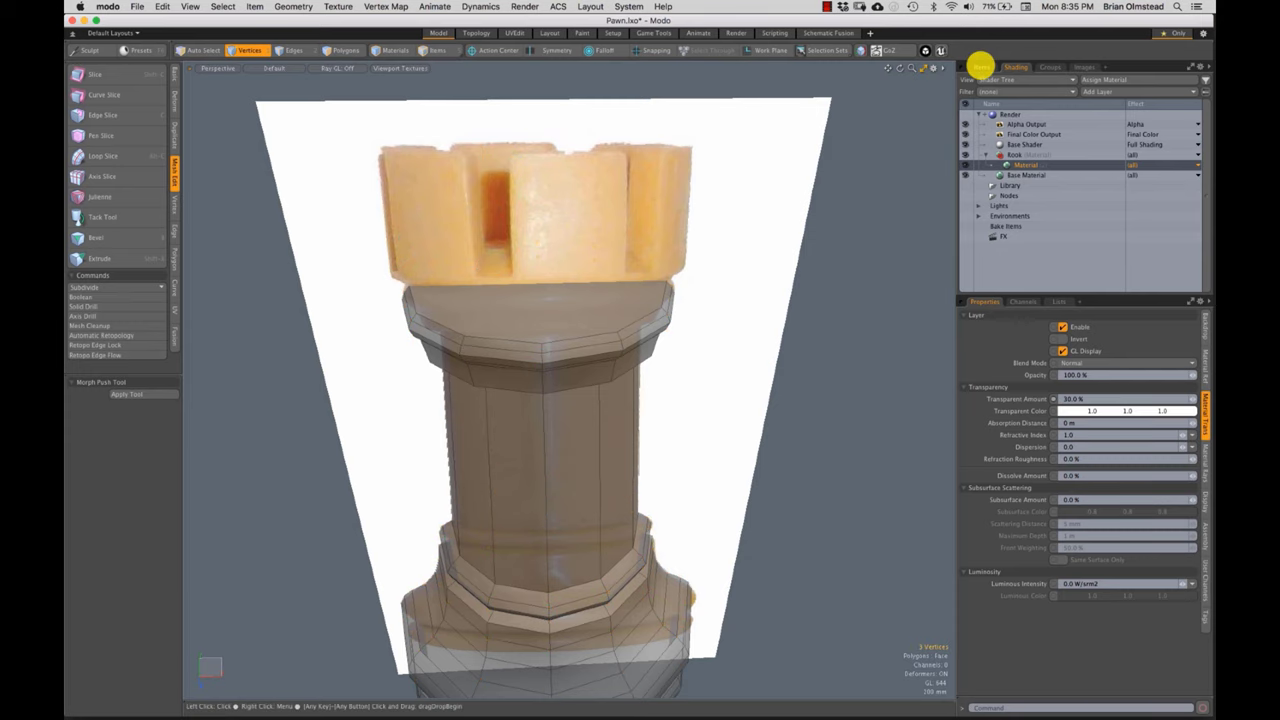
click(980, 66)
click(967, 134)
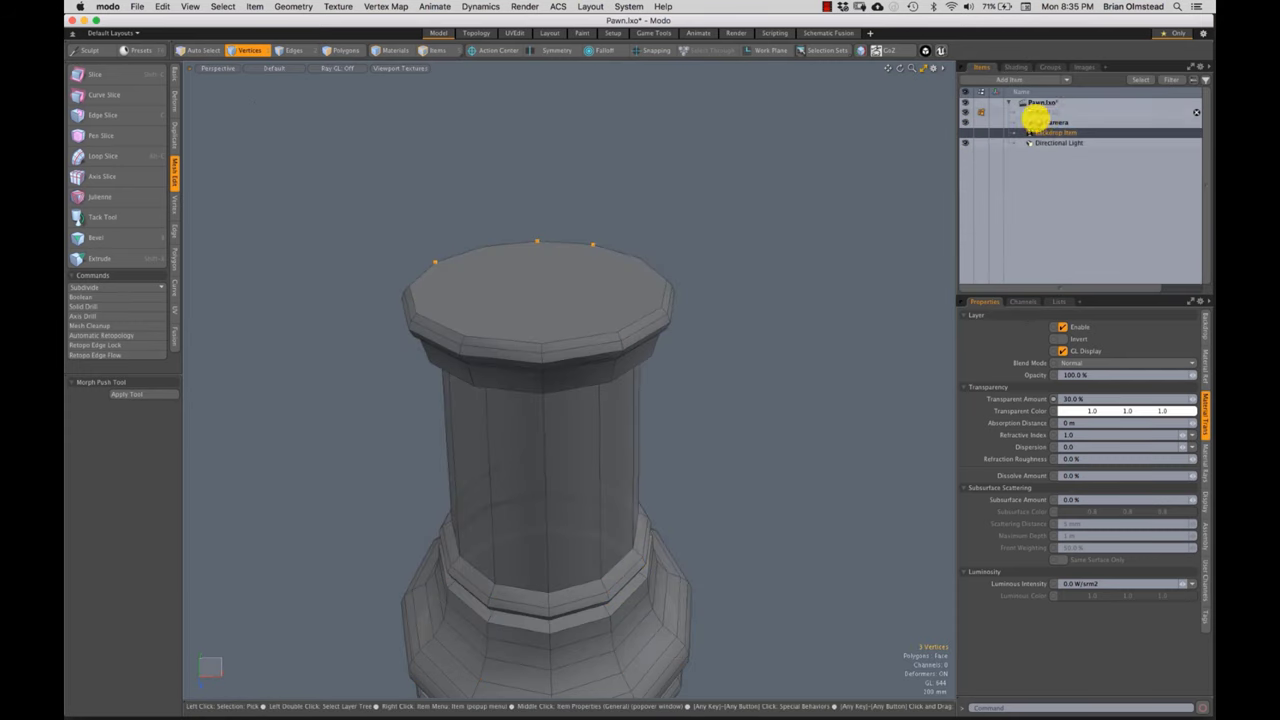
click(1040, 113)
key(Escape)
key(3)
click(528, 300)
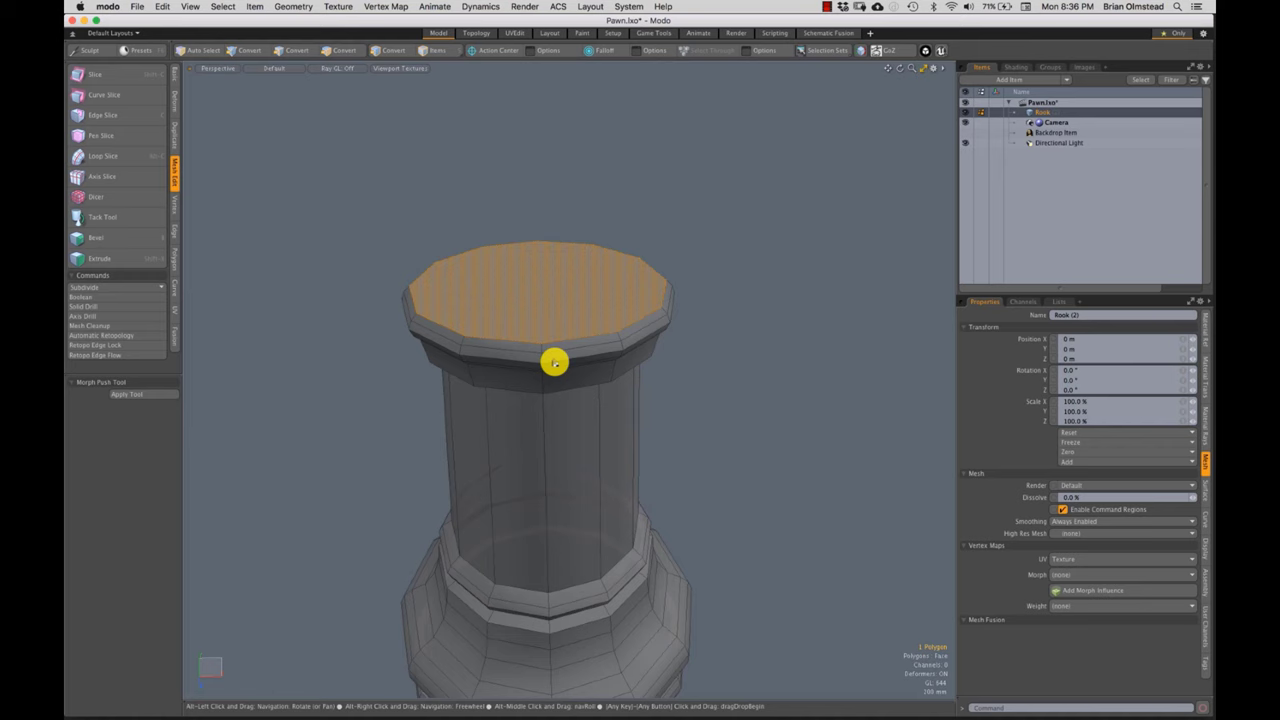
- Extrude the top face in place and scale it in to 67.5% in X and Z to form an inner ring
alt+drag(554, 362, 545, 321)
key(shift+x)
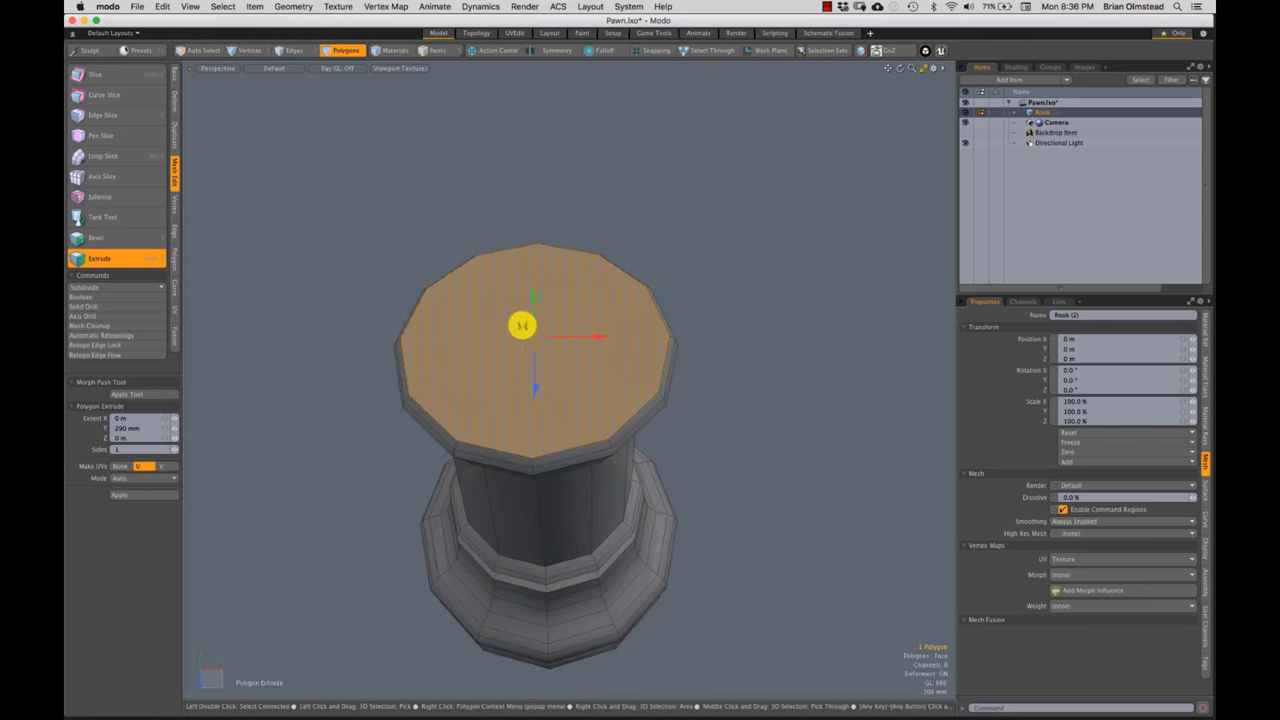
key(r)
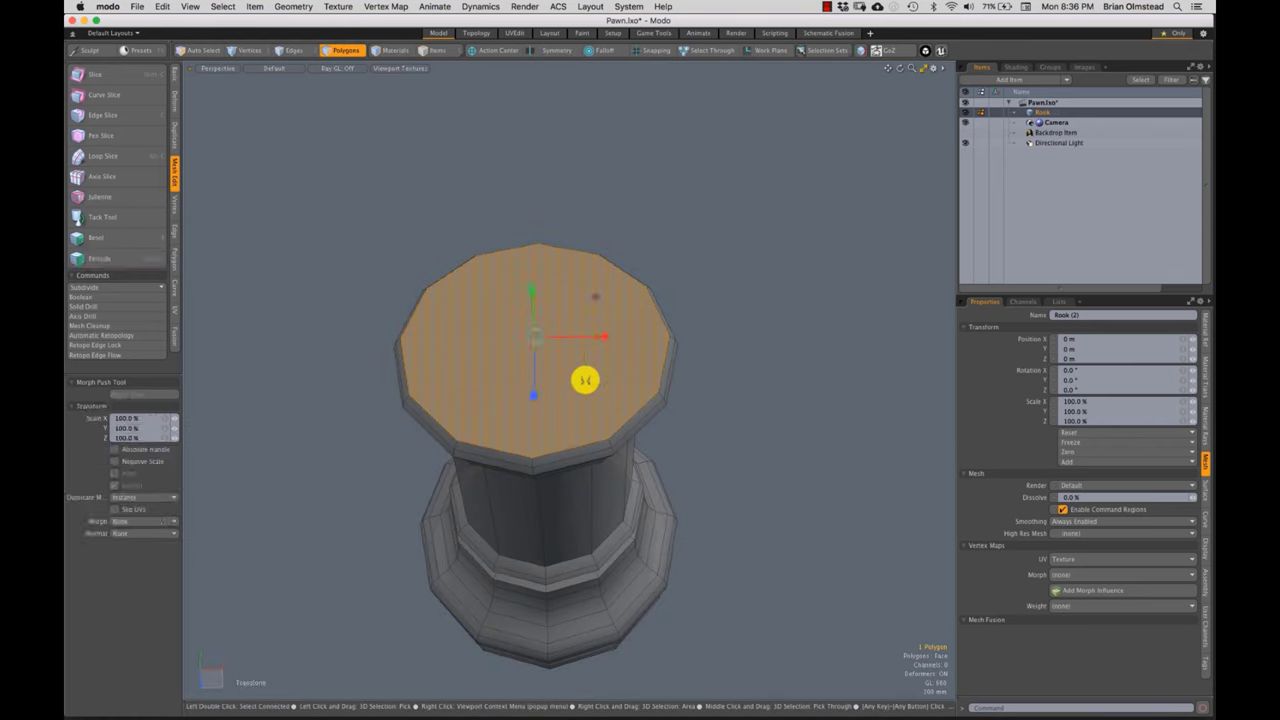
drag(594, 384, 566, 374)
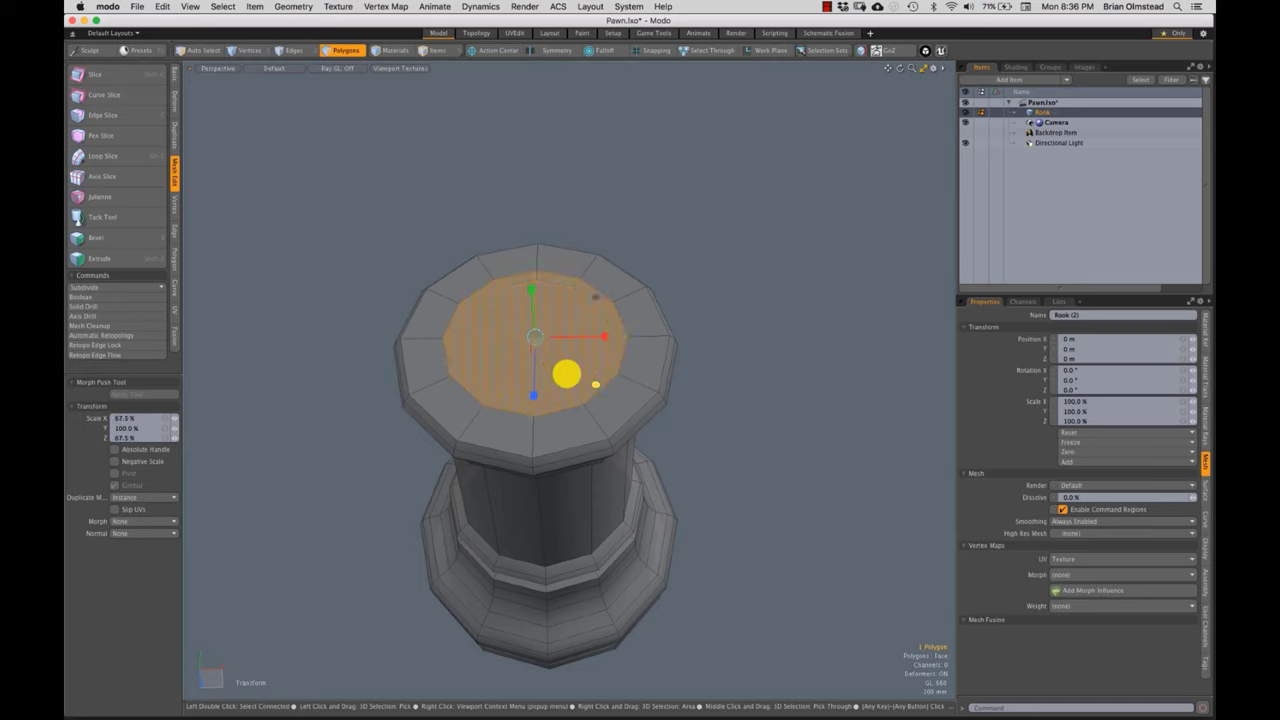
key(space)
- From the top view, select four pairs of adjacent ring polygons, leaving one polygon unselected between each pair
mouse_move(546, 431)
mouse_down()
mouse_move(506, 429)
mouse_move(437, 377)
mouse_move(438, 313)
mouse_move(511, 266)
mouse_move(611, 286)
mouse_move(634, 366)
mouse_move(578, 420)
mouse_move(597, 366)
mouse_move(543, 417)
mouse_move(515, 406)
mouse_up()
key(ctrl+1)
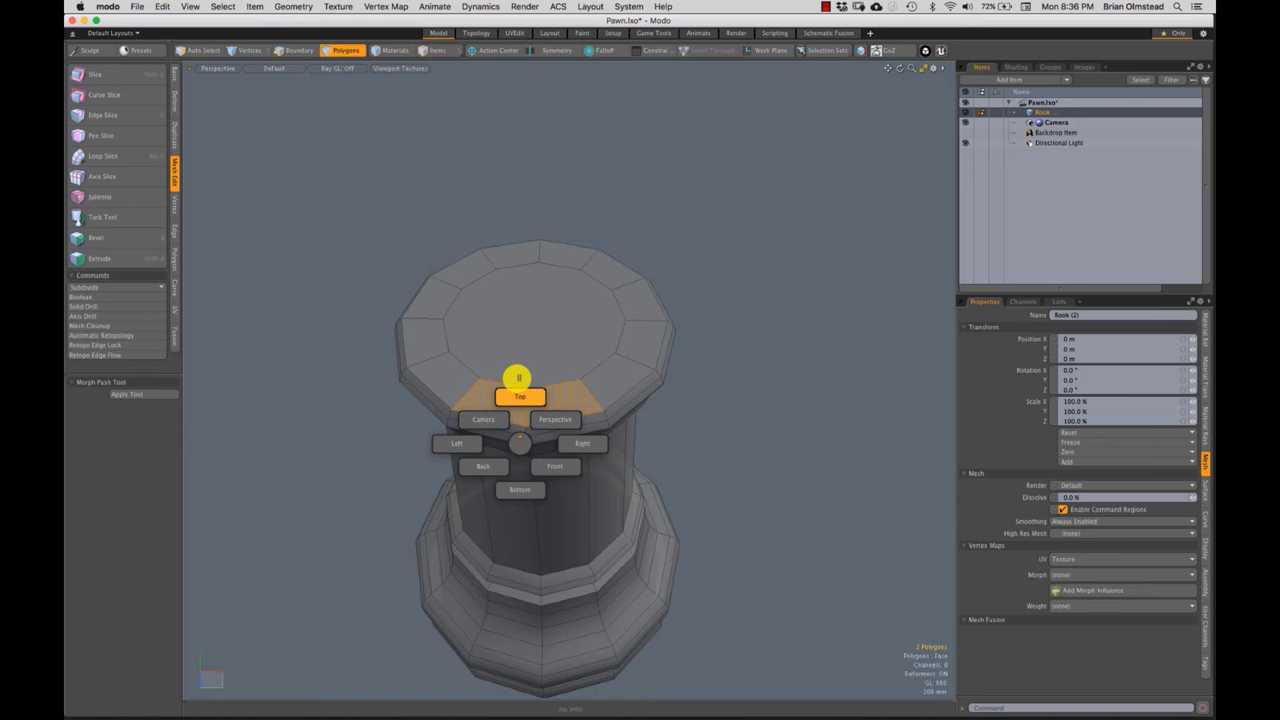
click(519, 386)
click(594, 418)
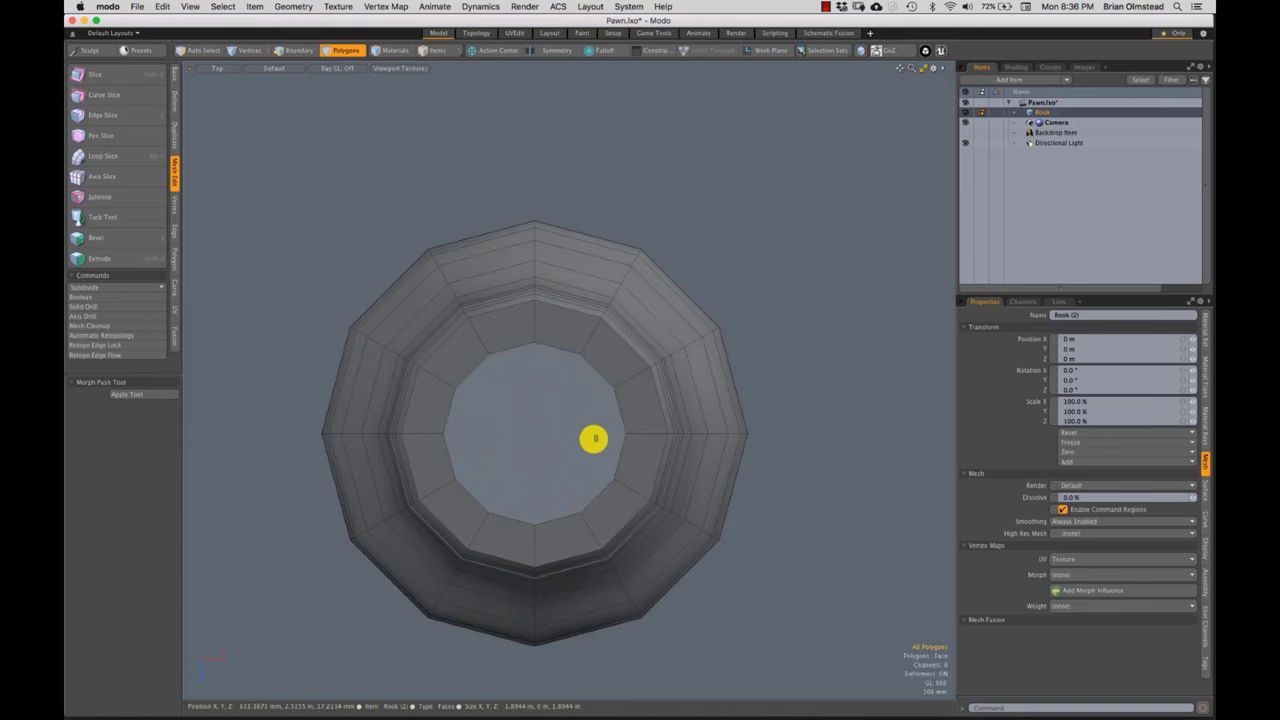
key(ctrl+1)
click(592, 437)
key(ctrl+space)
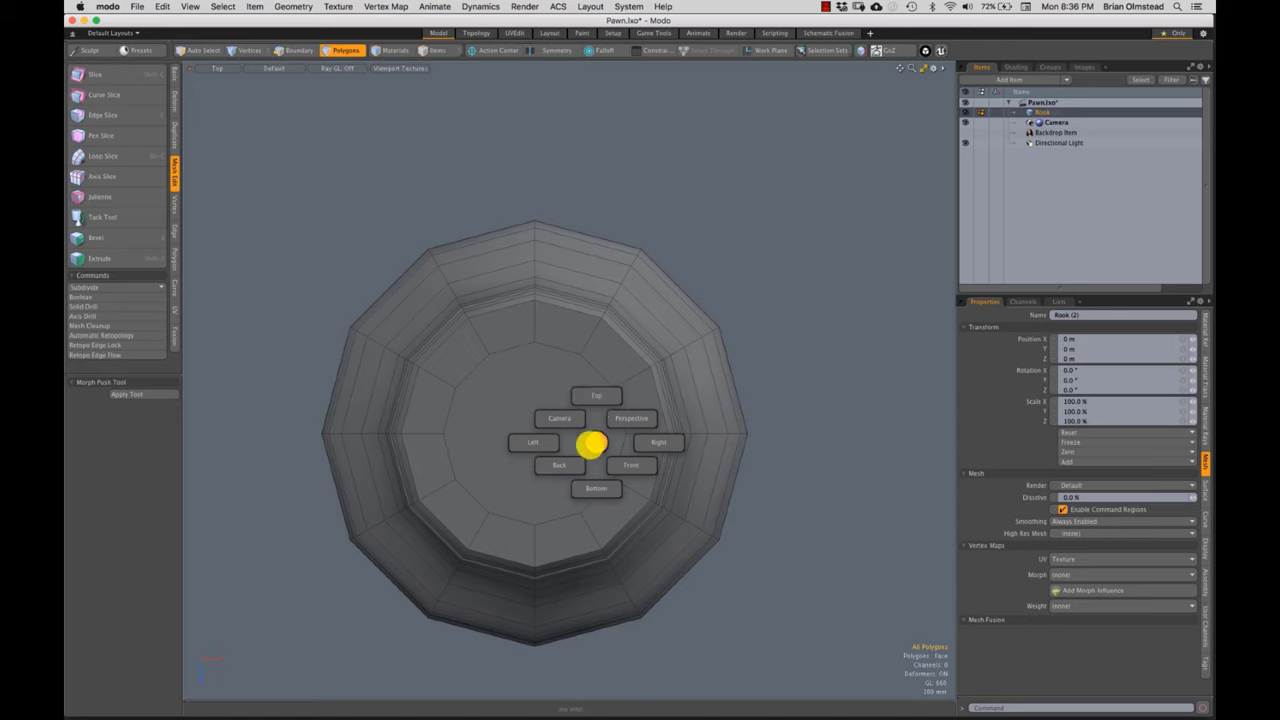
click(591, 442)
click(214, 68)
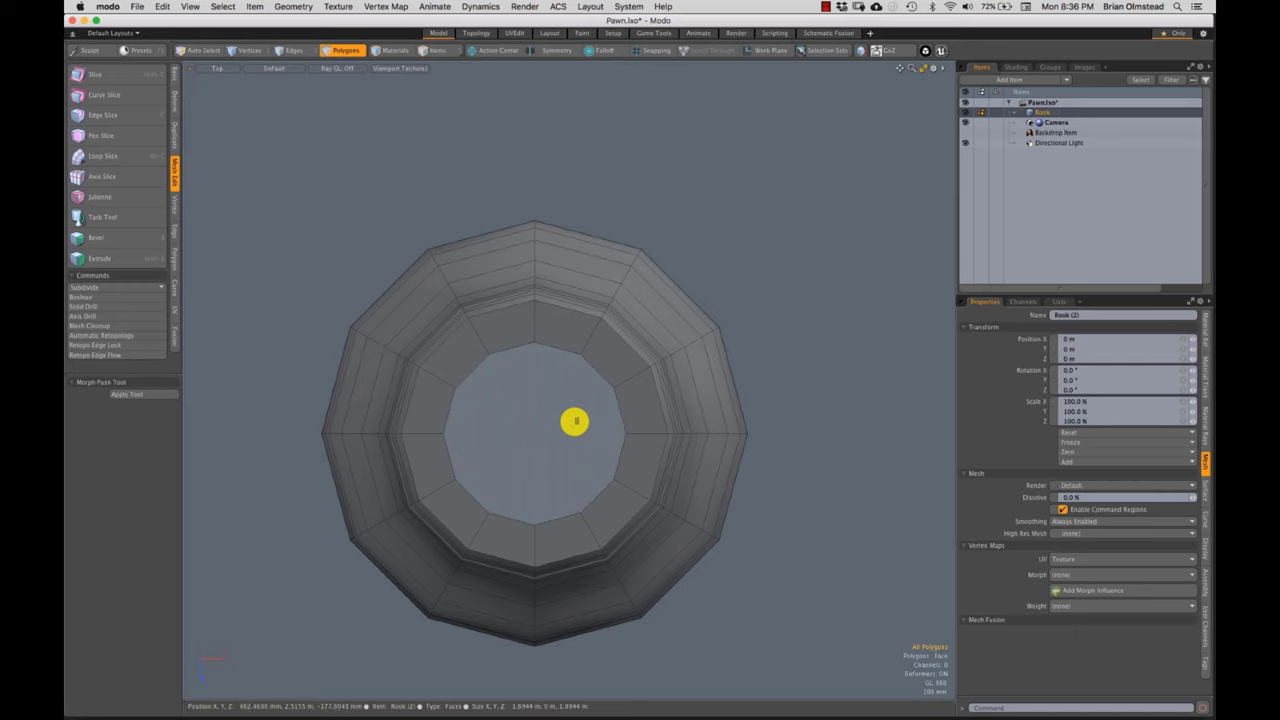
drag(509, 323, 547, 344)
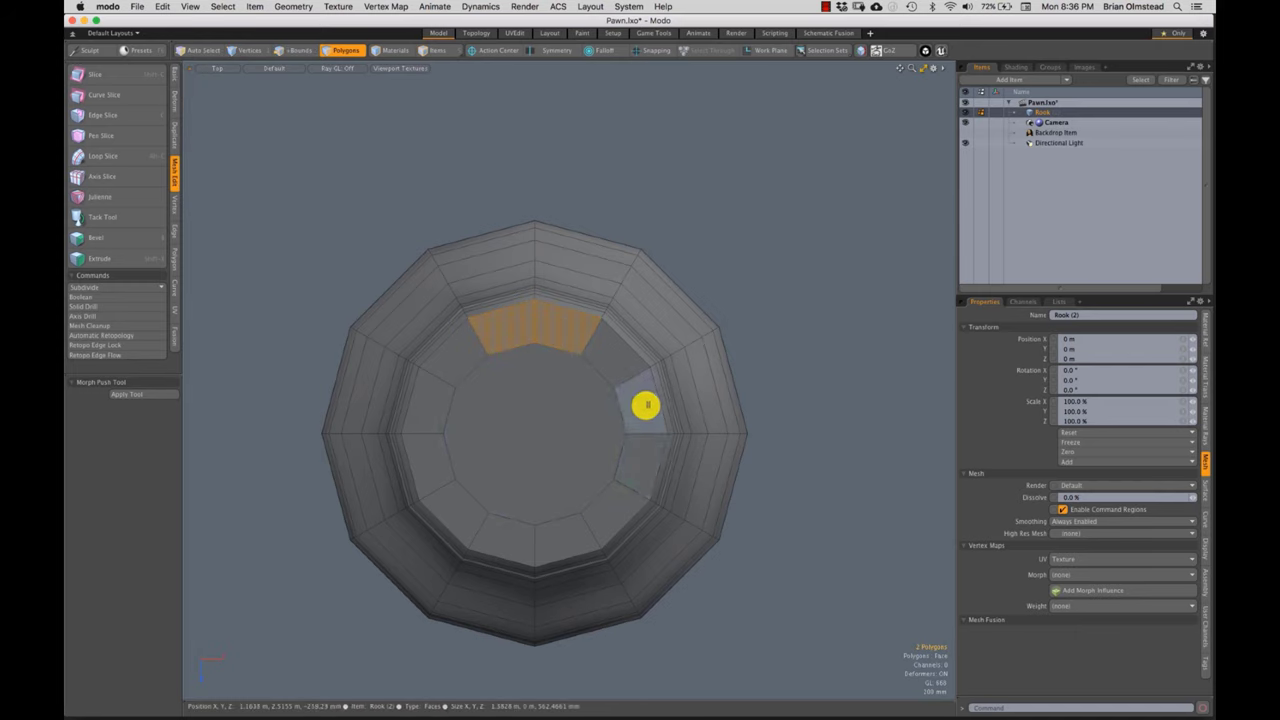
shift+drag(646, 405, 645, 451)
shift+drag(553, 543, 517, 537)
shift+drag(437, 398, 432, 468)
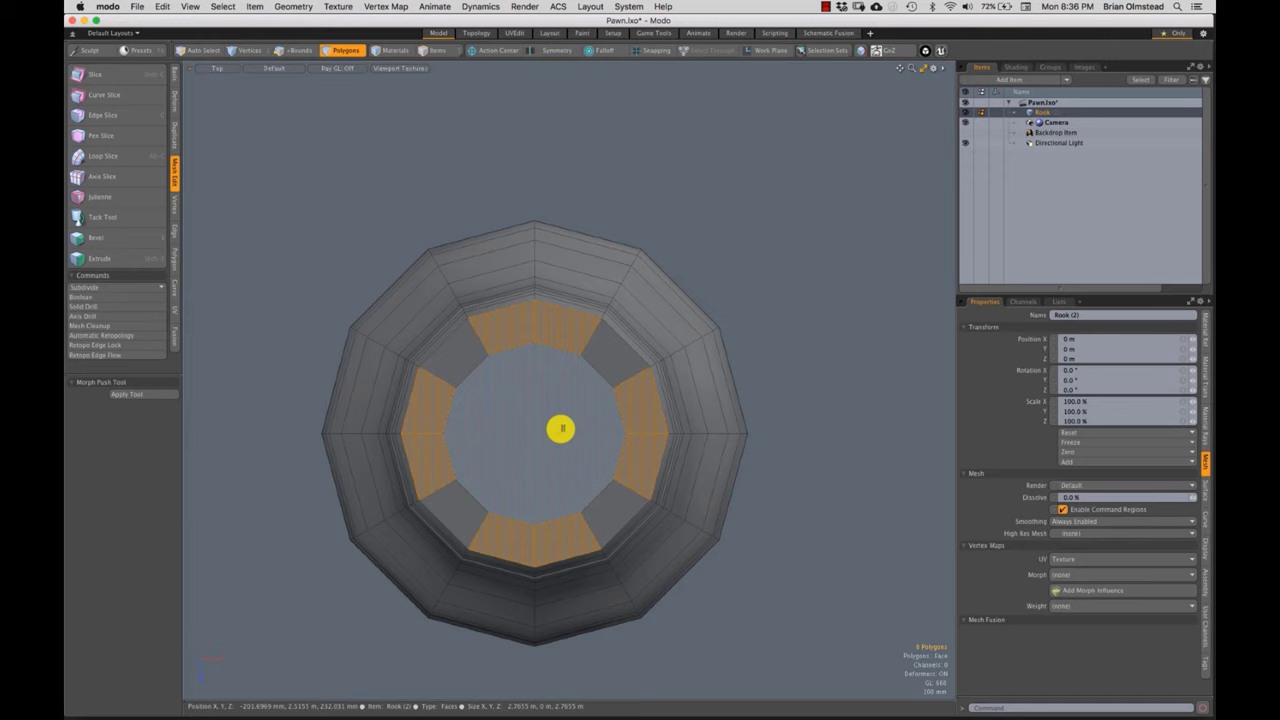
- Return to the perspective view, extrude the four polygon pairs upward as battlements and clear the selection
key(ctrl+space)
click(584, 395)
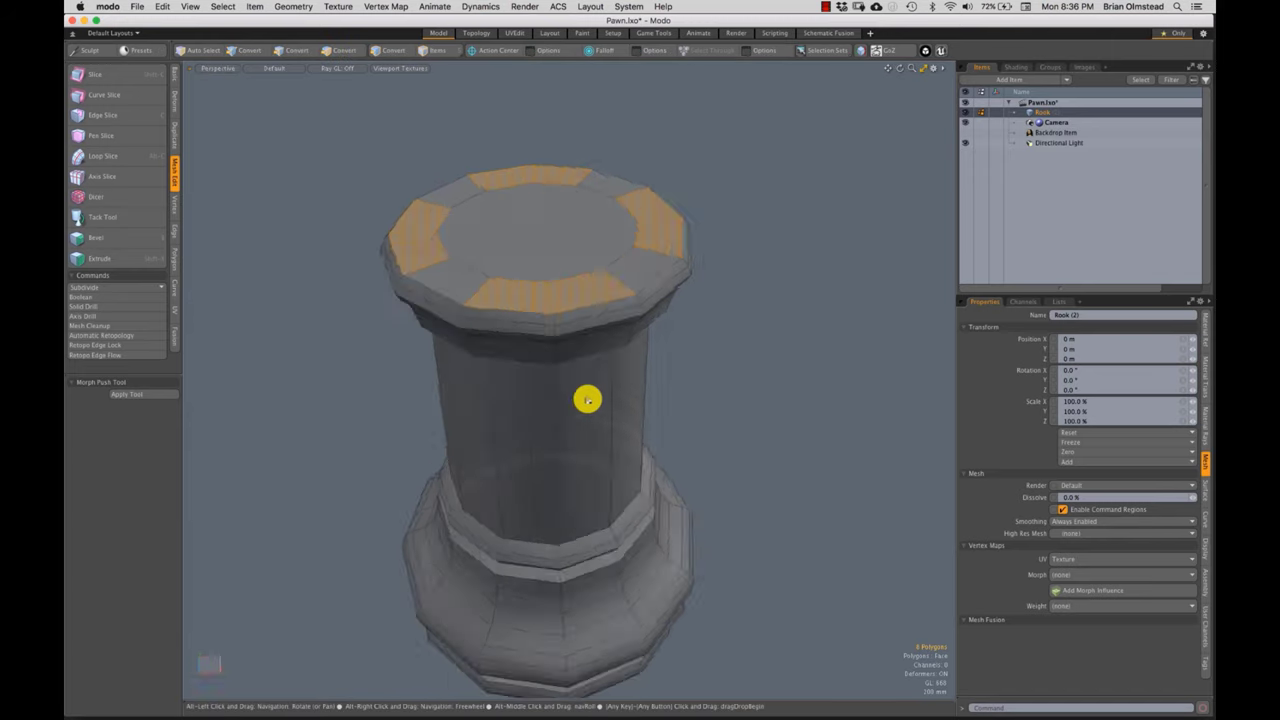
alt+drag(588, 399, 557, 423)
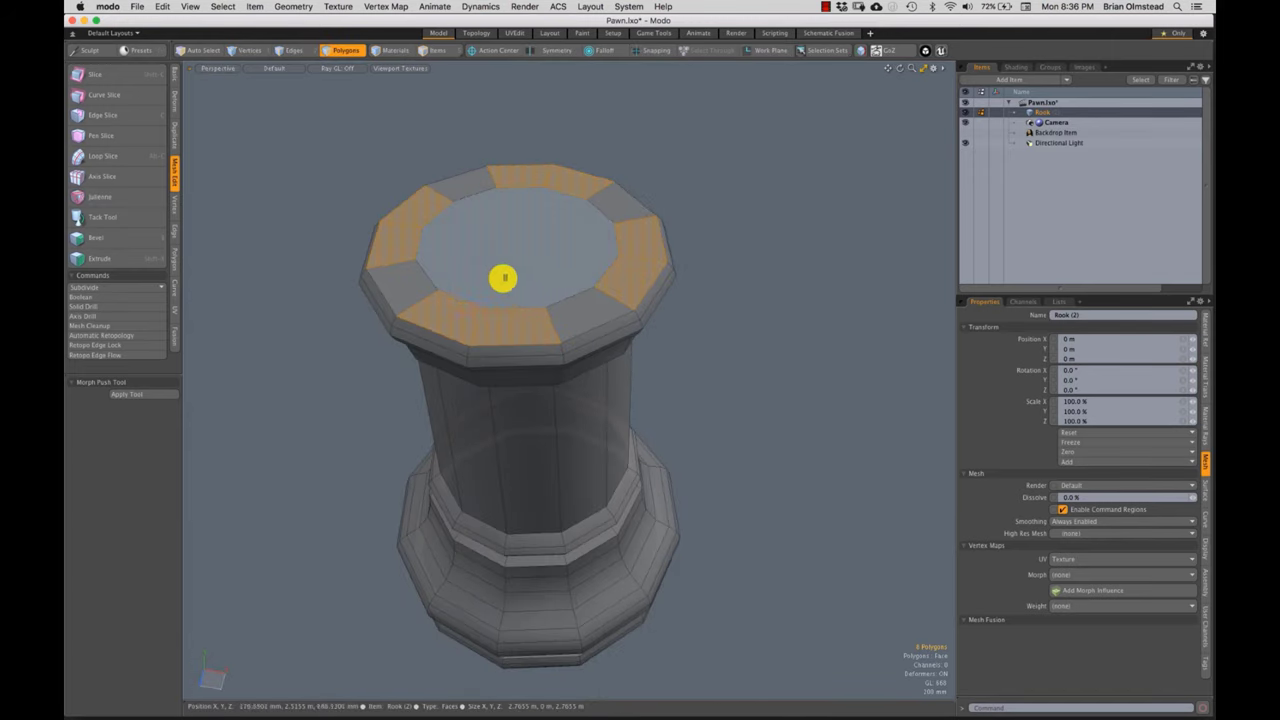
click(101, 258)
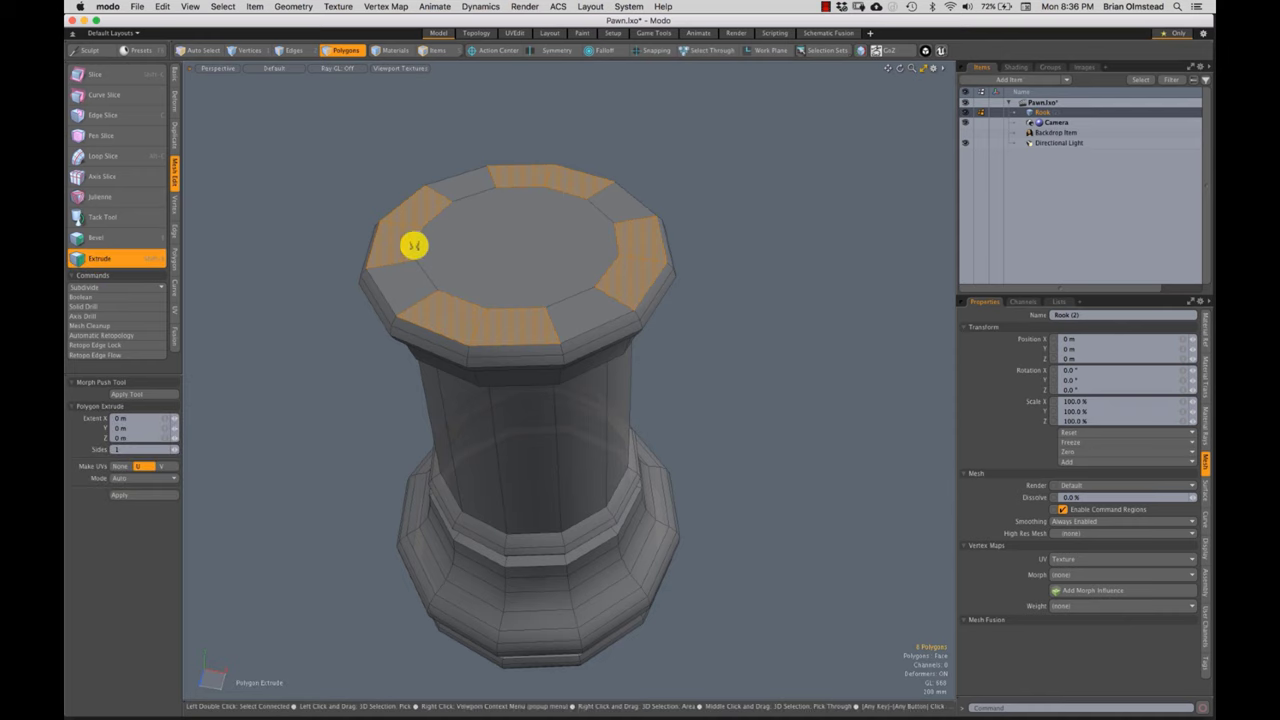
alt+drag(491, 229, 589, 272)
key(q)
key(Escape)
- Show the backdrop image to compare the battlements with the reference, and hide it again
click(965, 132)
alt+drag(649, 303, 463, 234)
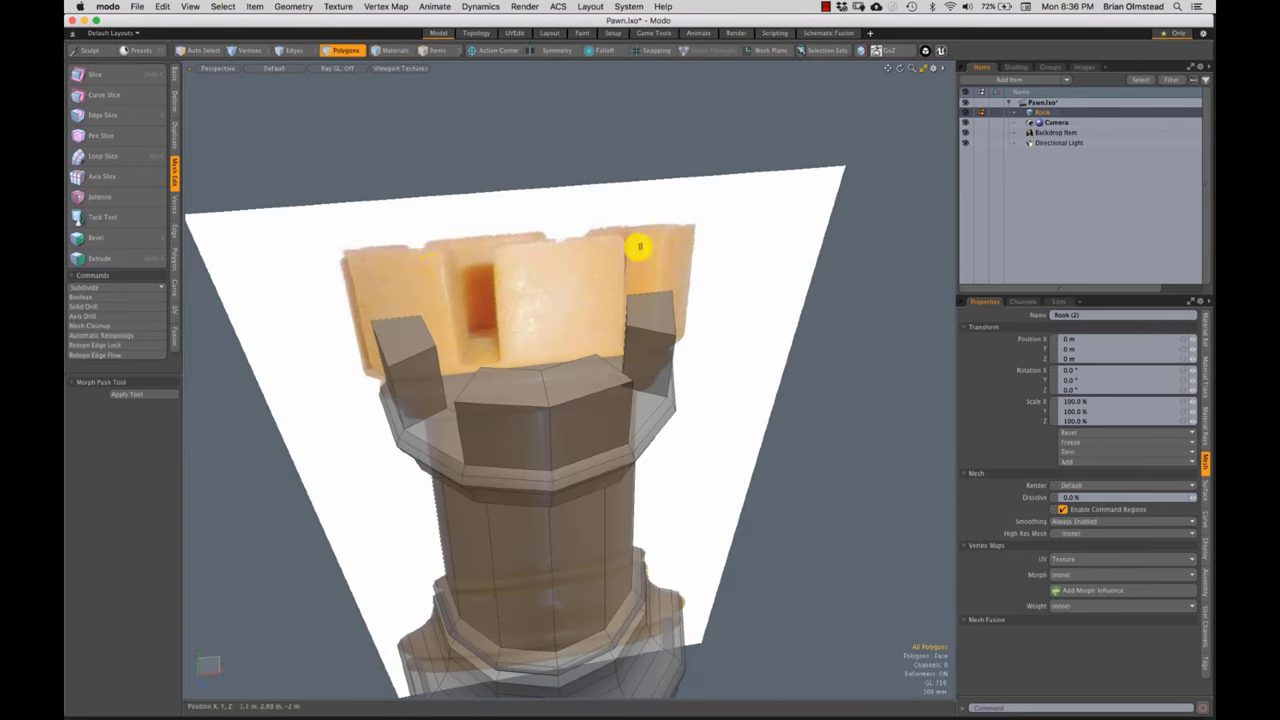
alt+drag(543, 363, 486, 438)
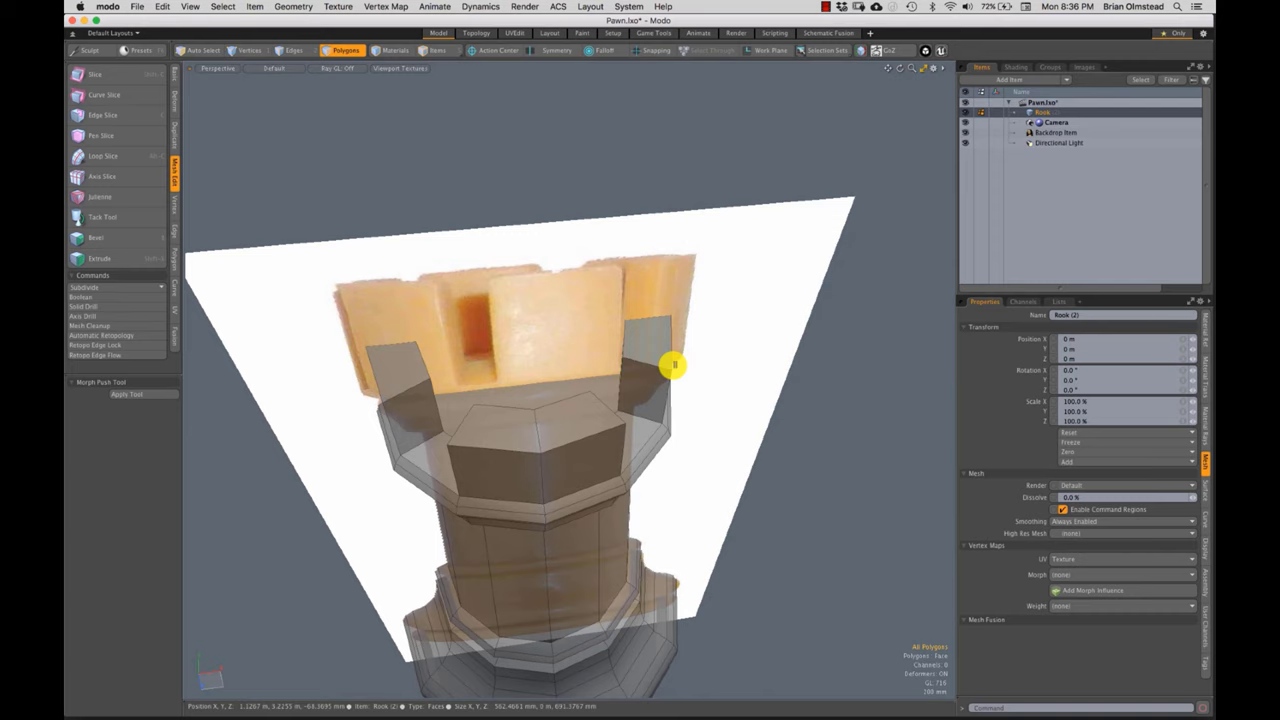
click(966, 135)
alt+drag(577, 401, 540, 380)
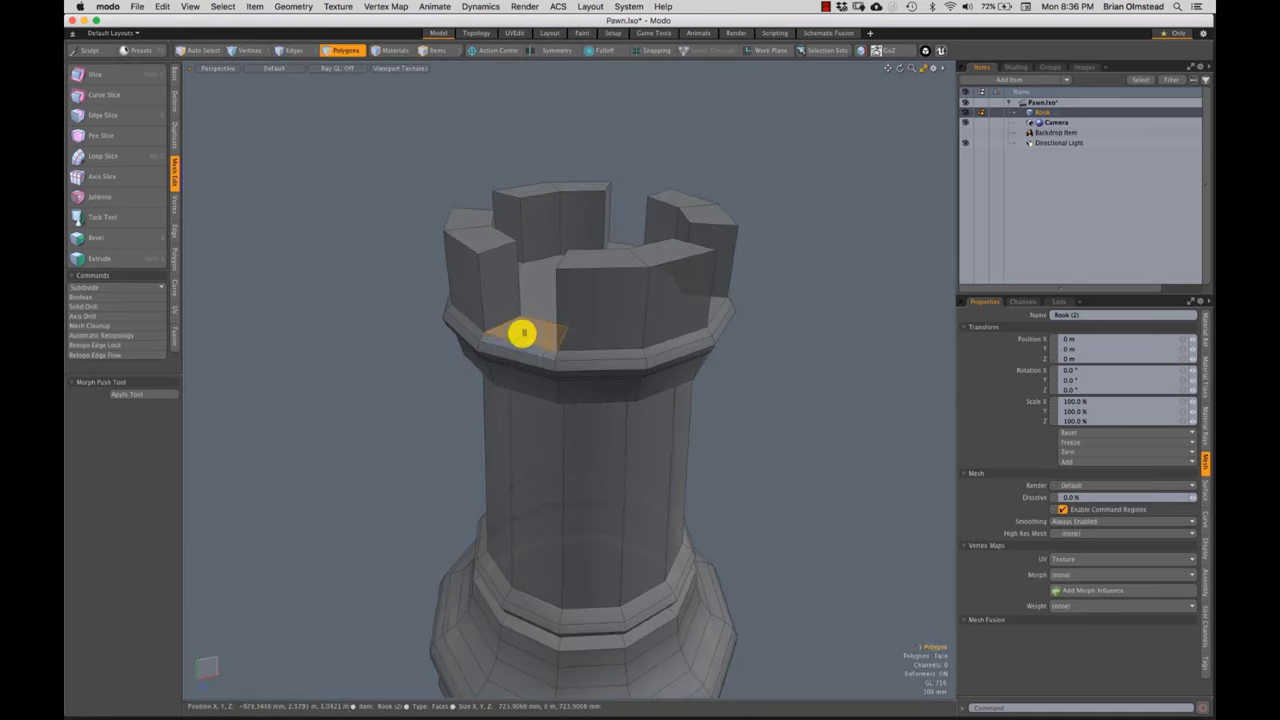
- Show the backdrop image, select the top polygons of all four battlements and raise them to the height of the battlements in the reference
mouse_move(522, 333)
mouse_down()
mouse_move(526, 428)
mouse_move(583, 246)
mouse_move(571, 230)
mouse_up()
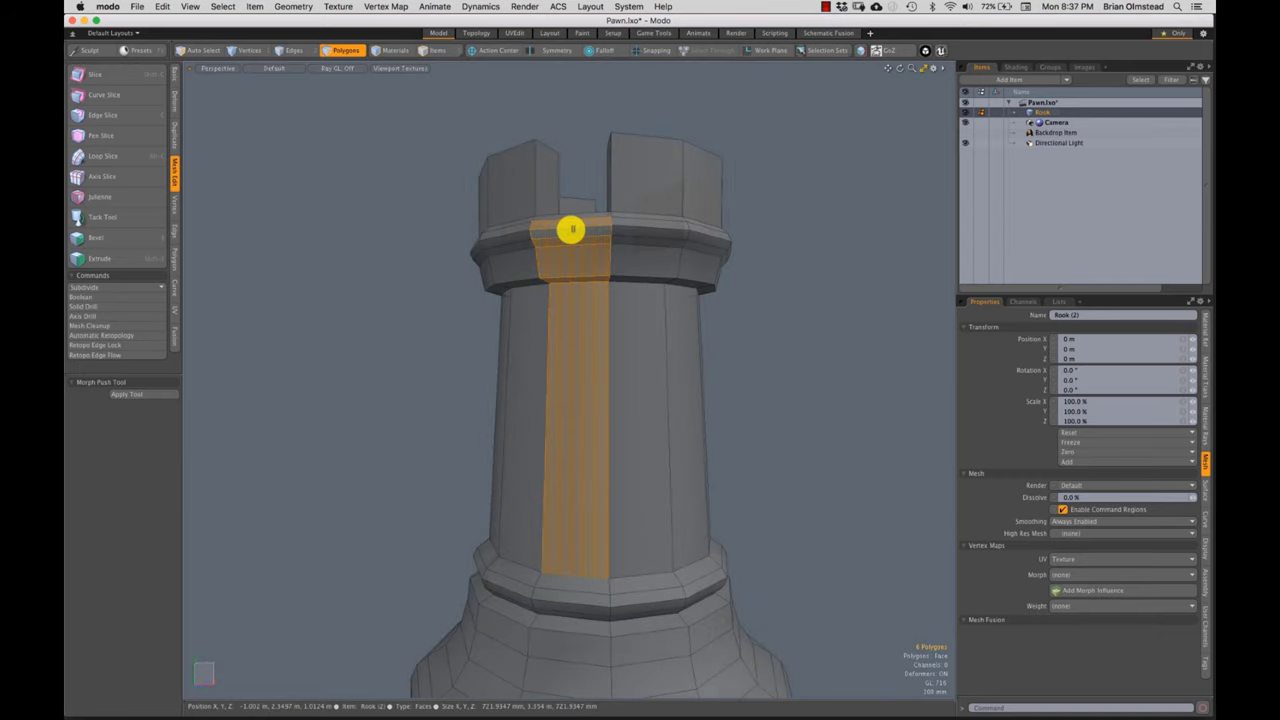
alt+drag(634, 331, 574, 374)
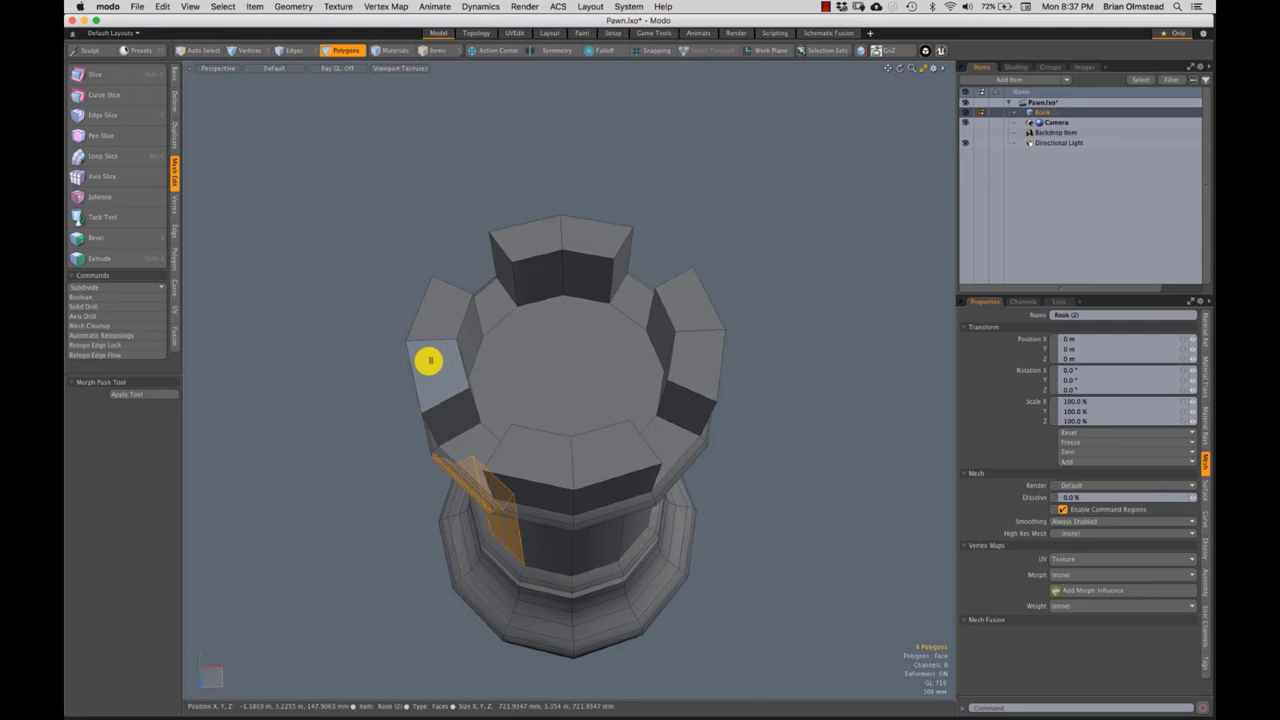
click(428, 355)
click(965, 132)
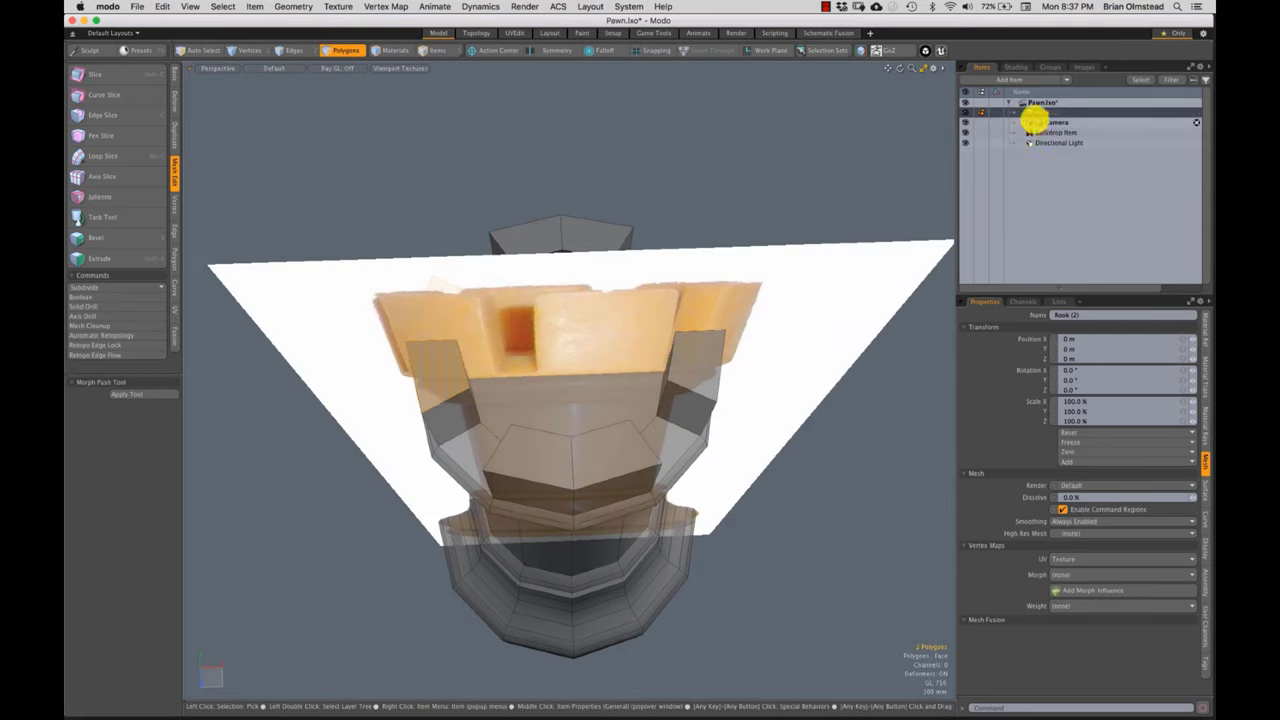
click(1050, 133)
alt+drag(661, 445, 657, 354)
scroll(655, 350, down, 2)
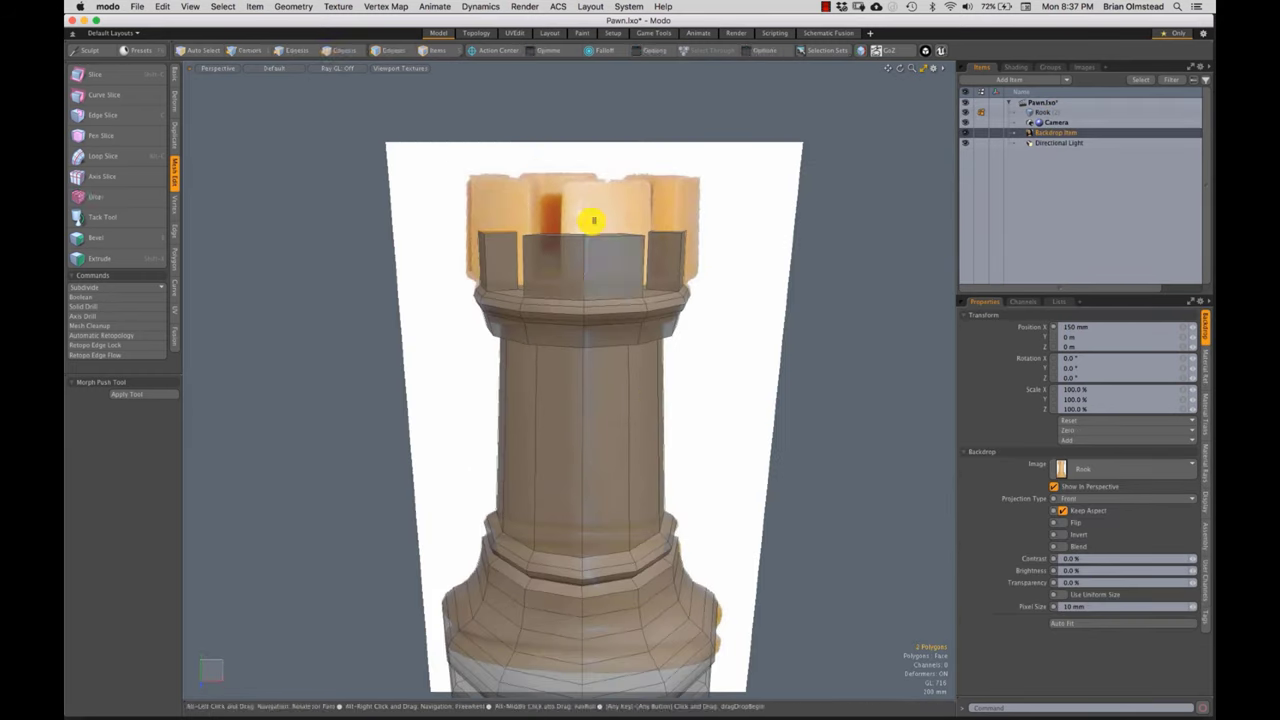
alt+drag(598, 308, 454, 243)
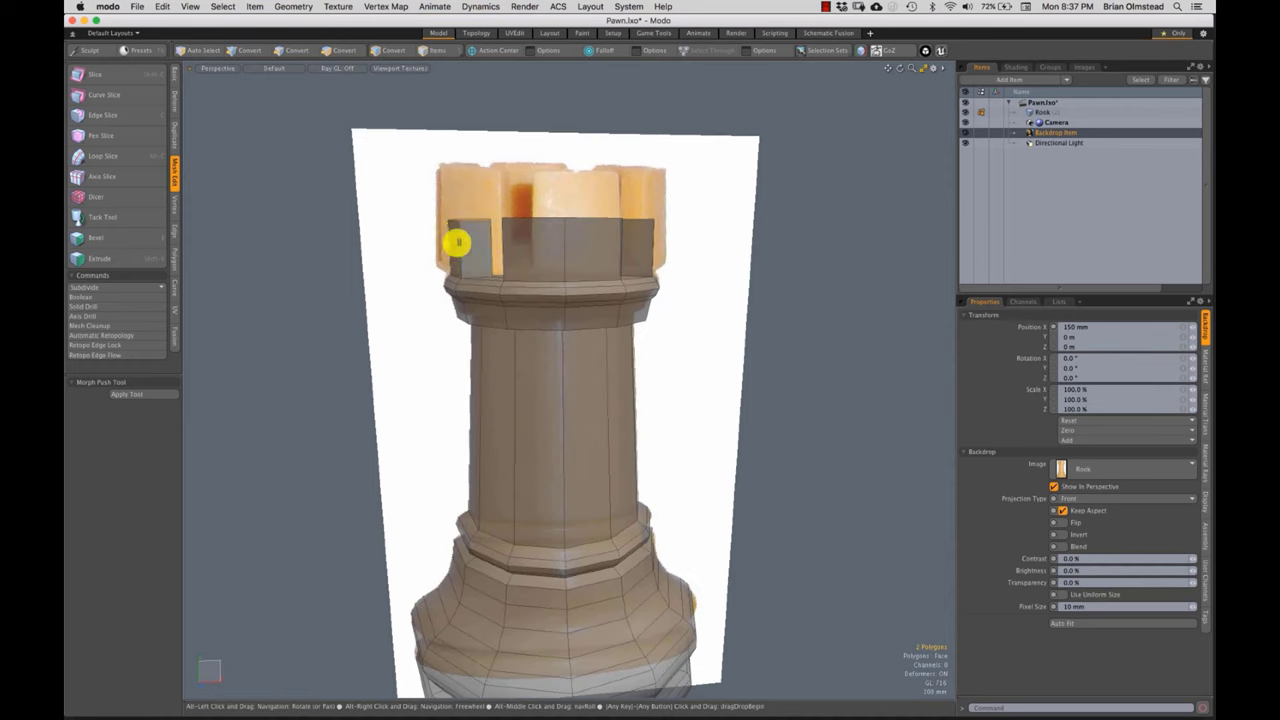
middle_drag(771, 236, 768, 238)
key(w)
alt+drag(550, 214, 561, 152)
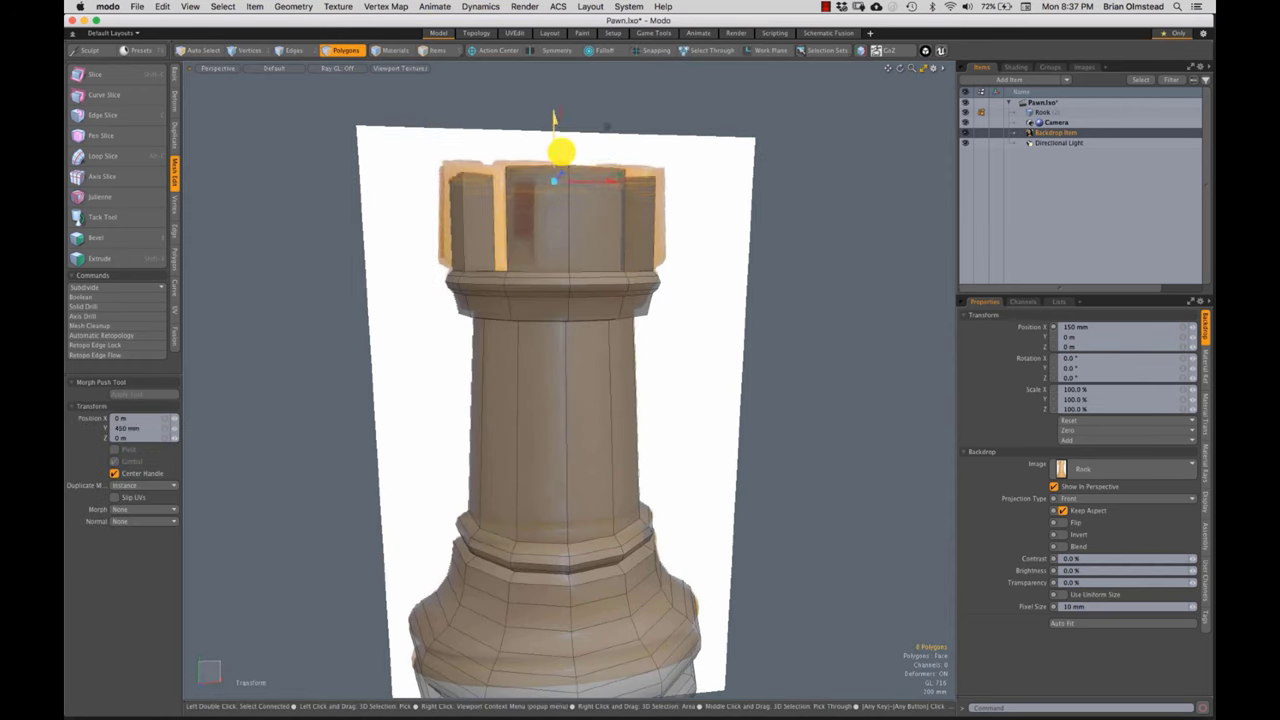
- Hide the backdrop image to inspect the raised battlements from above, and show it again
click(965, 133)
alt+drag(615, 363, 542, 413)
alt+drag(550, 325, 568, 272)
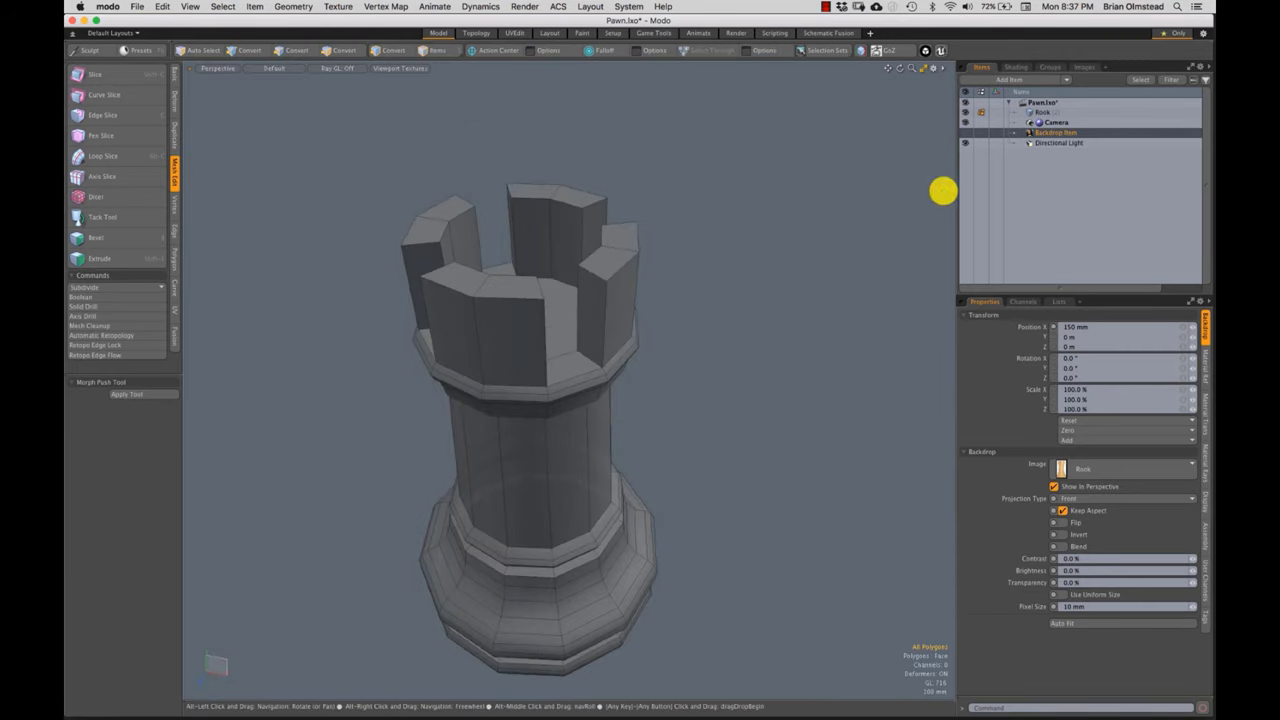
click(966, 132)
alt+drag(541, 389, 599, 314)
- Move the backdrop item sideways along X until the reference stands beside the rook, and deselect it
key(5)
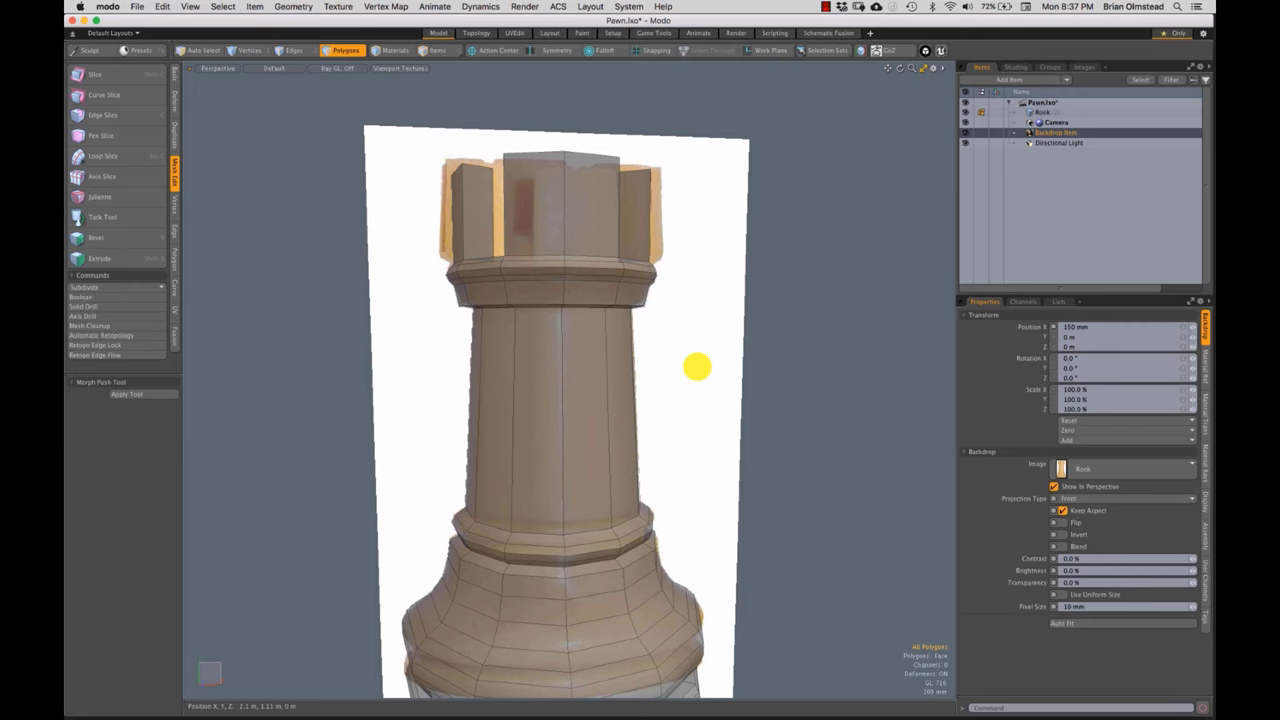
key(w)
click(597, 433)
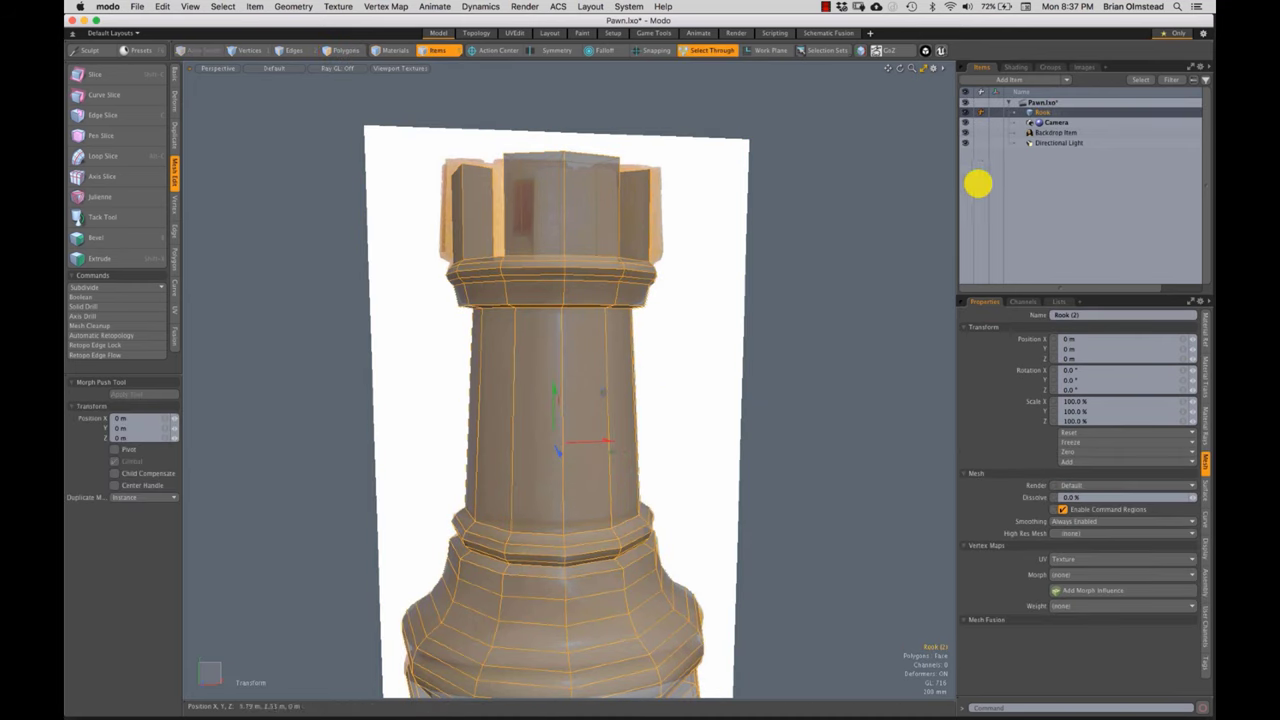
click(1043, 133)
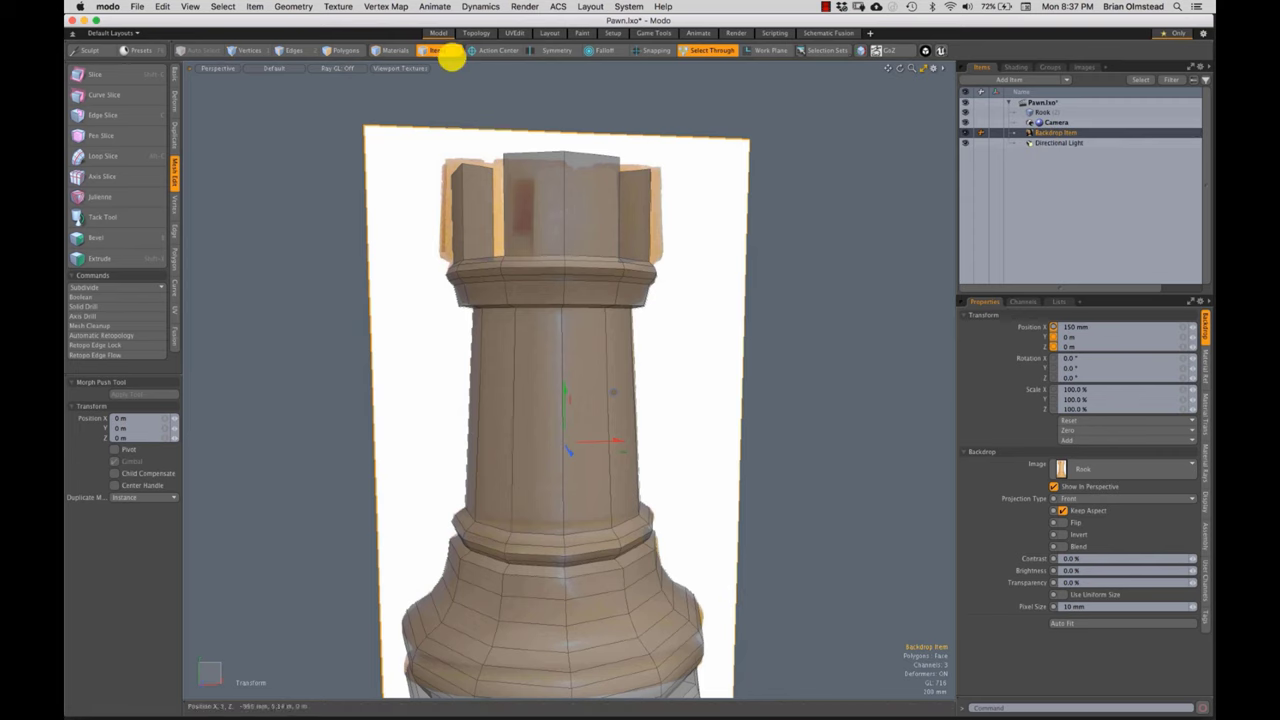
alt+drag(654, 483, 628, 438)
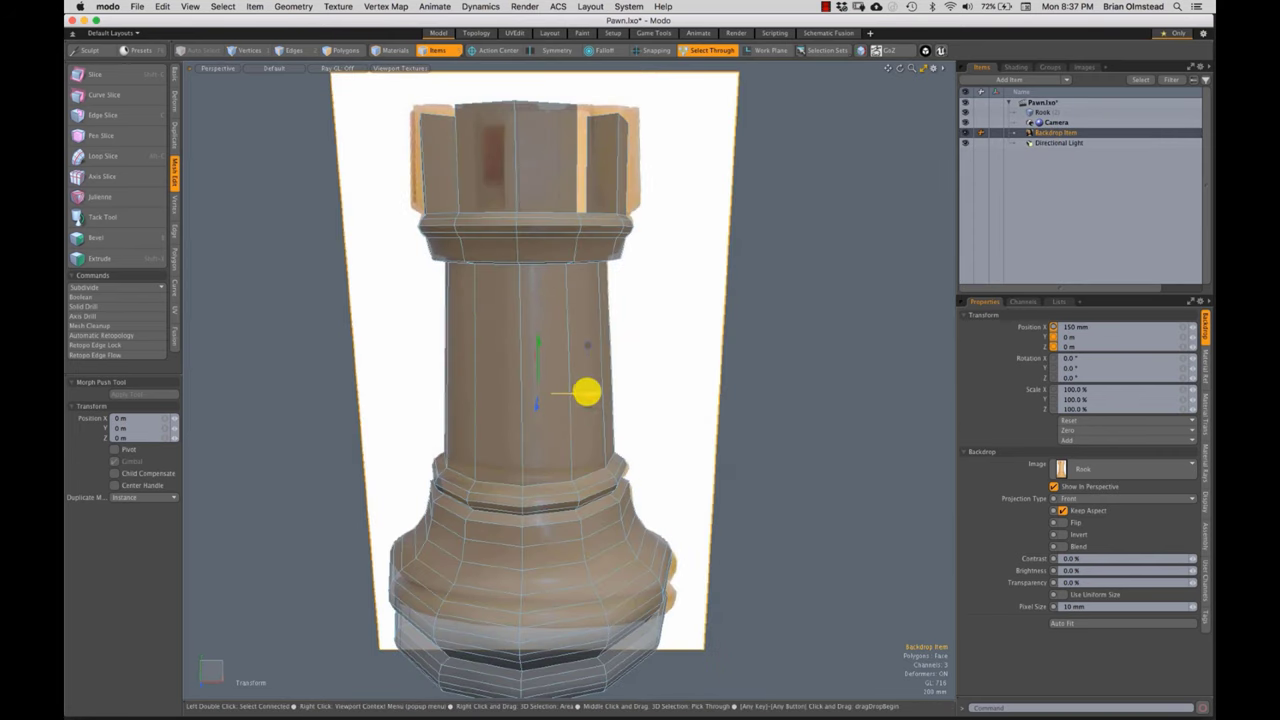
drag(586, 391, 872, 380)
alt+shift+drag(738, 323, 721, 369)
key(space)
click(343, 398)
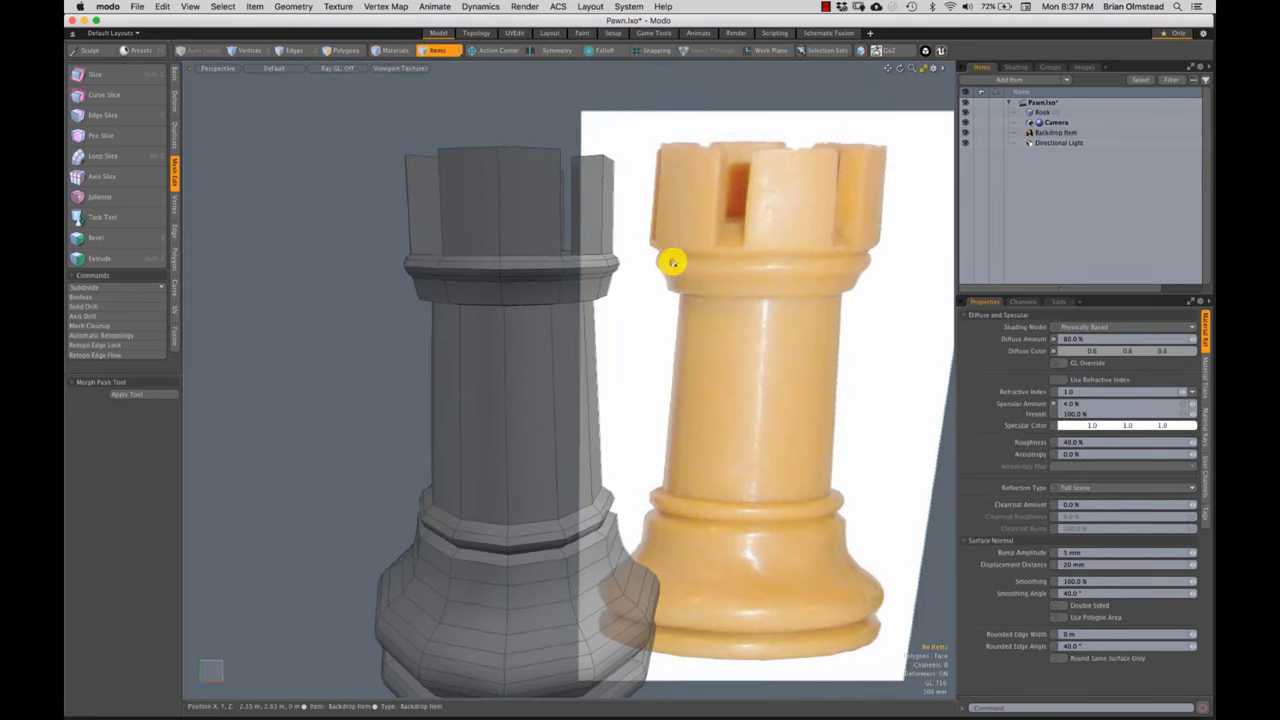
- Raise the central floor polygon inside the battlements by 140 mm in Y and clear the selection
alt+drag(669, 260, 743, 251)
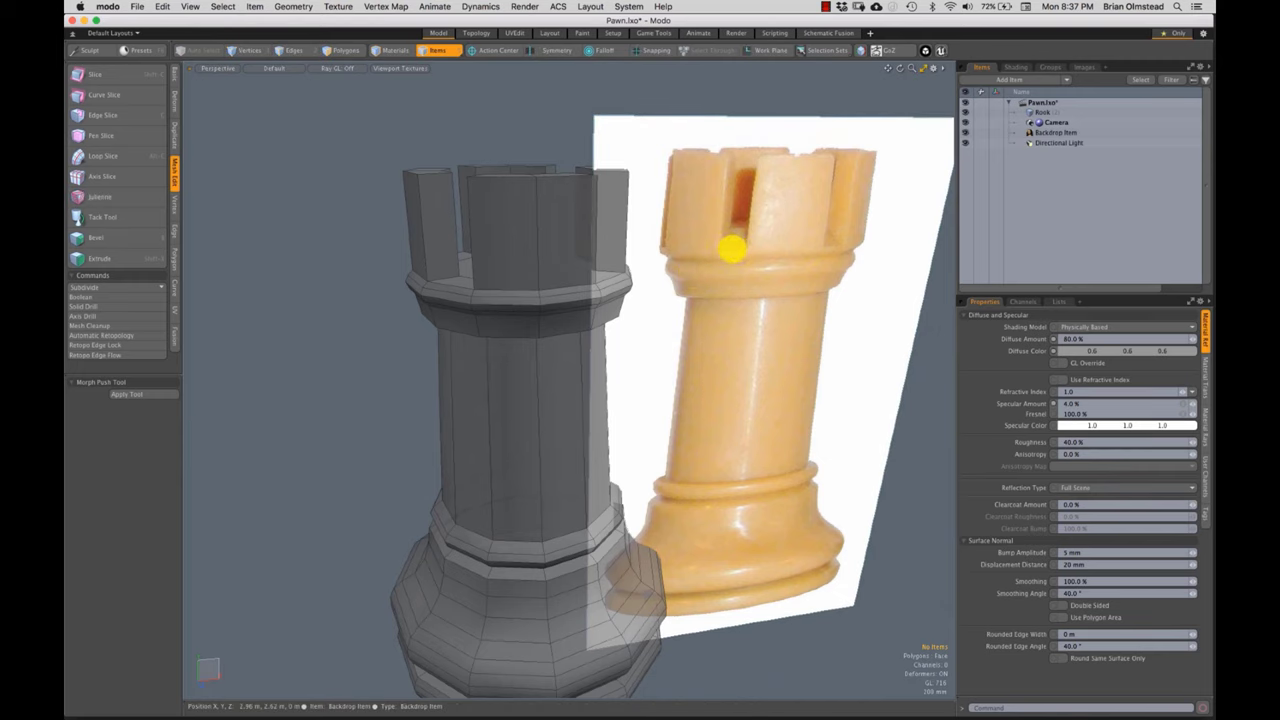
alt+drag(489, 289, 538, 214)
key(3)
click(514, 371)
key(w)
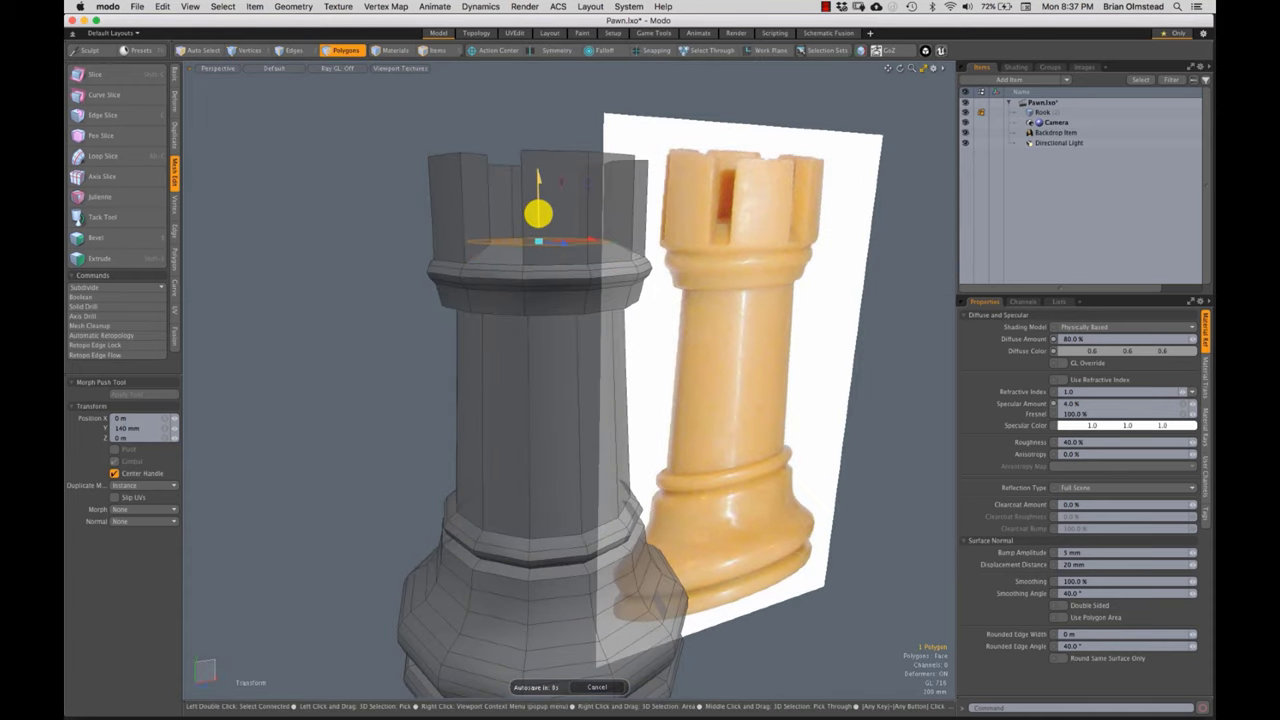
key(space)
click(634, 346)
- Compare the rook with the reference, hide the backdrop image, and turn off the wireframe display to inspect the shaded model from several angles
alt+drag(634, 346, 552, 354)
alt+drag(474, 274, 651, 286)
alt+drag(729, 245, 965, 137)
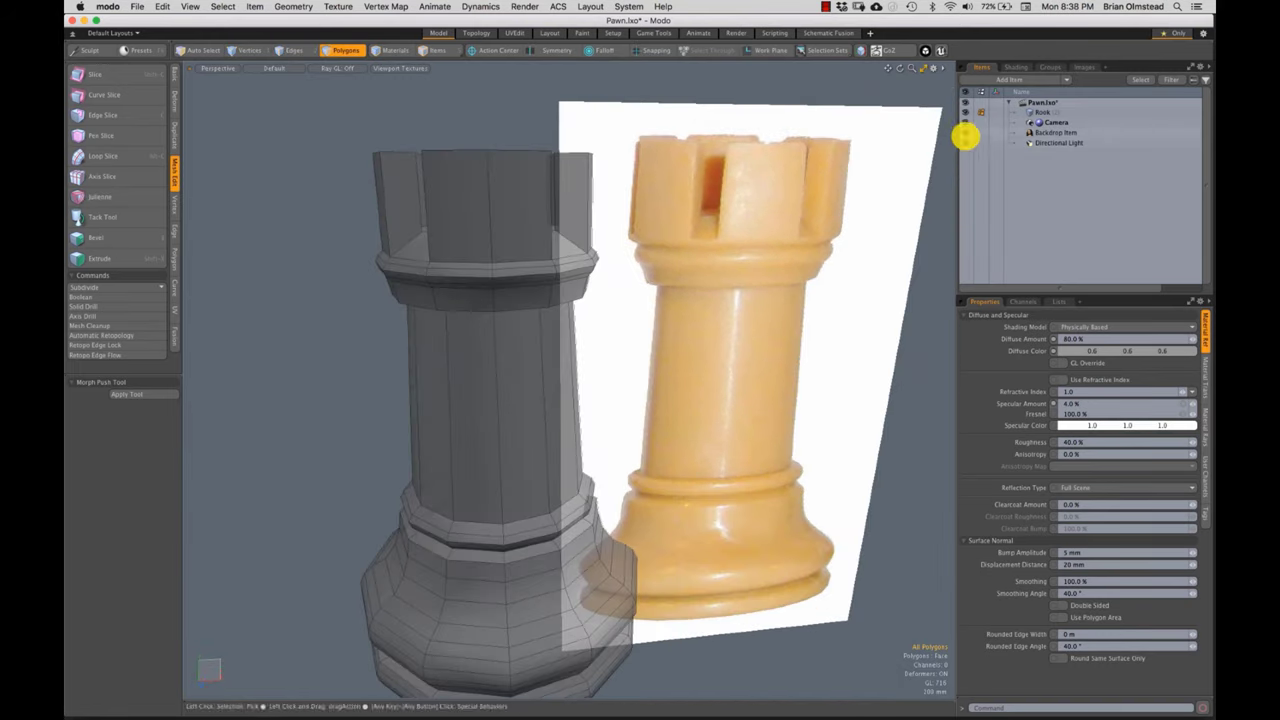
click(965, 131)
key(ctrl+3)
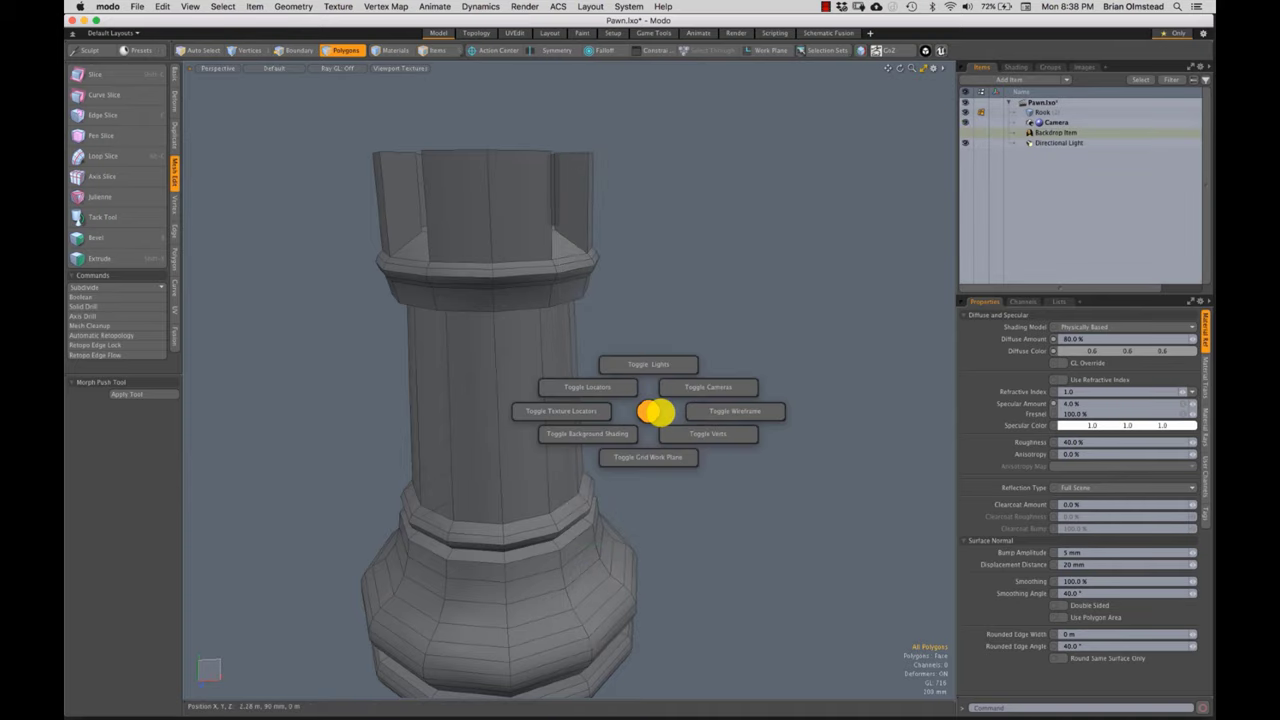
click(734, 410)
scroll(640, 432, down, 5)
alt+drag(626, 434, 640, 430)
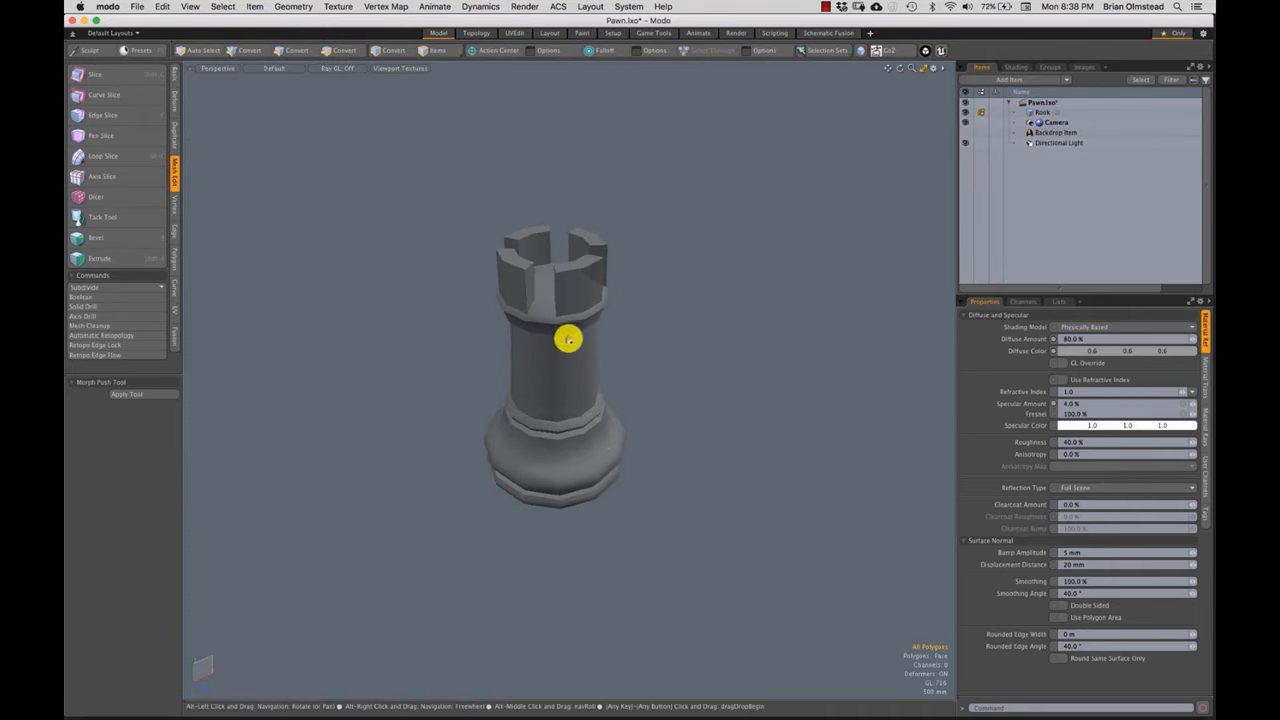
alt+drag(567, 340, 614, 373)
alt+drag(502, 315, 606, 457)
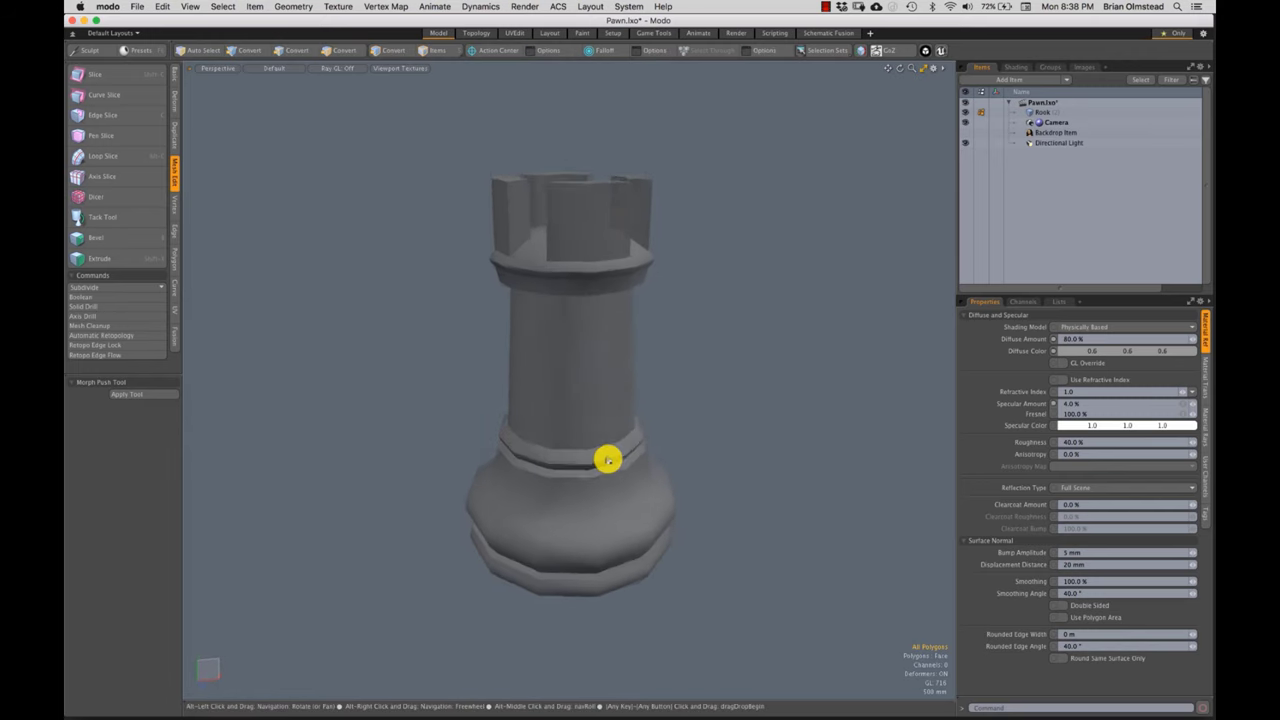